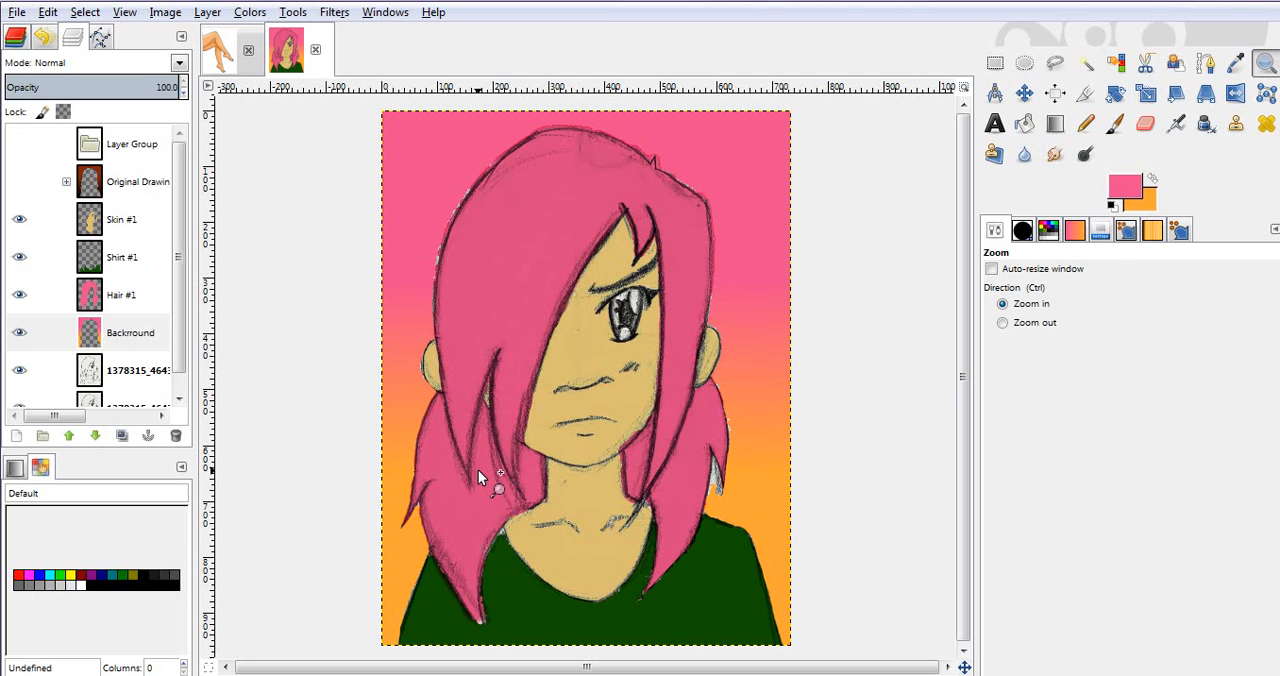
Step: Create a transparent layer named "Hair Shading" directly above the Hair #1 layer
mouse_move(484, 675)
drag(344, 280, 823, 655)
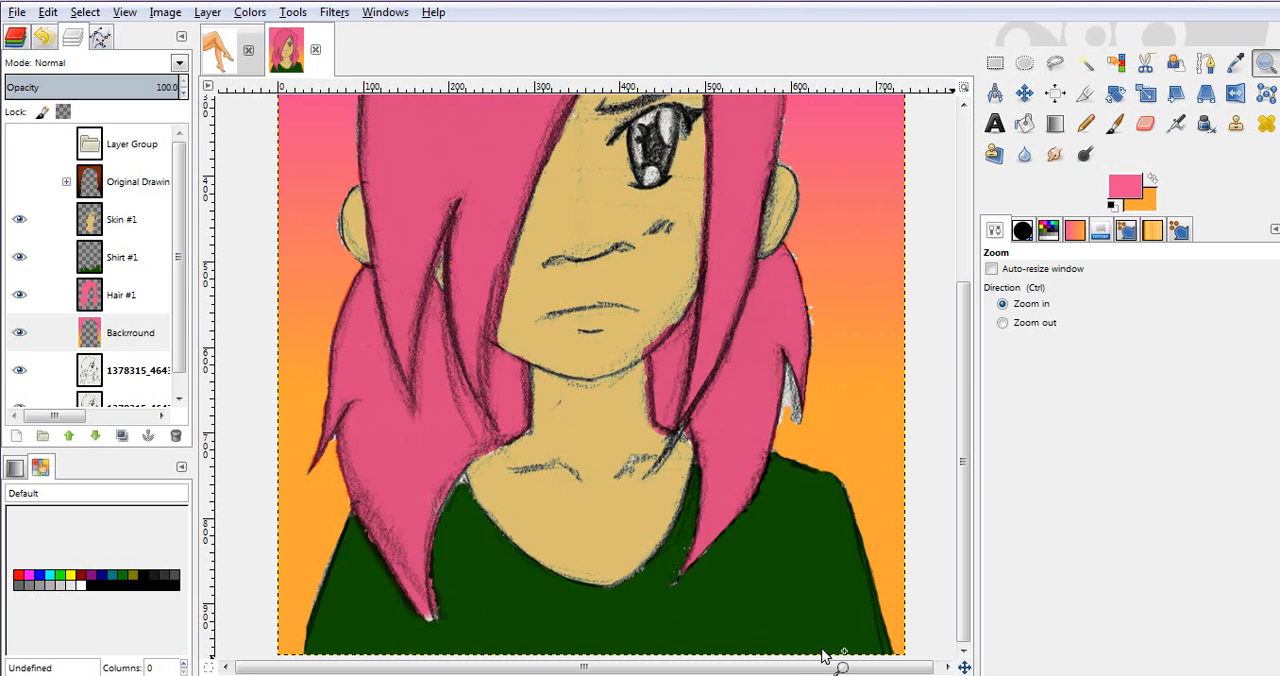
key(p)
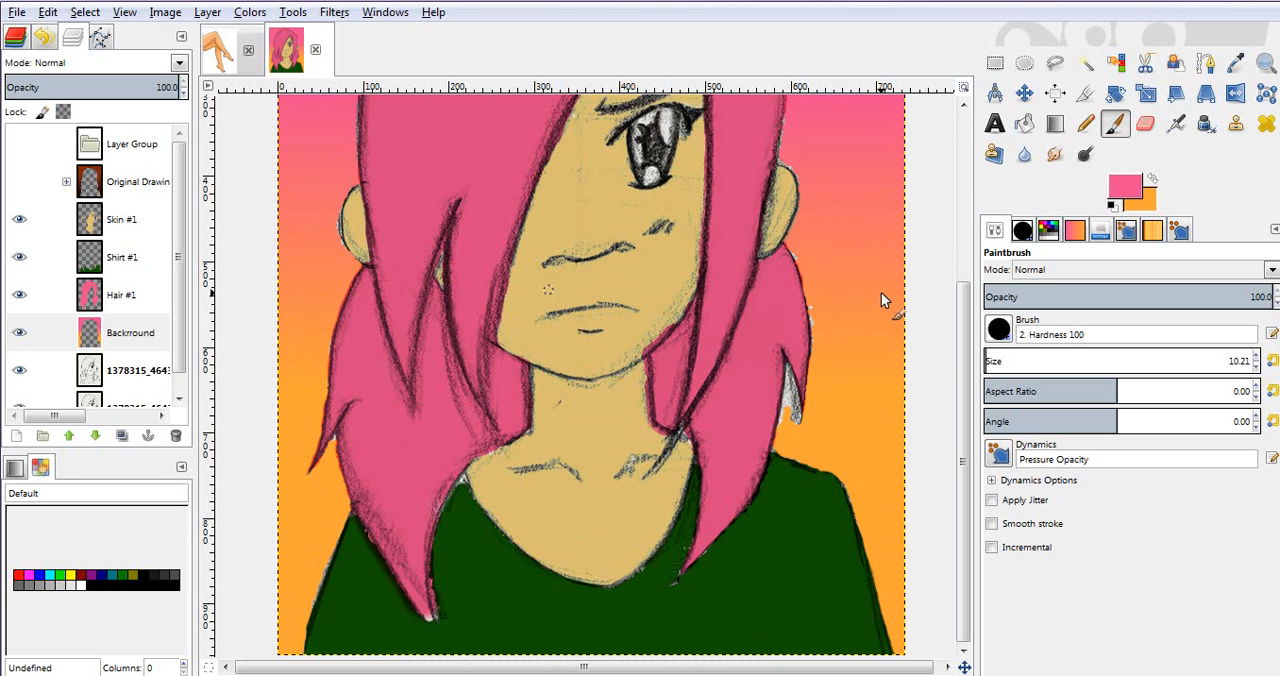
drag(962, 397, 947, 266)
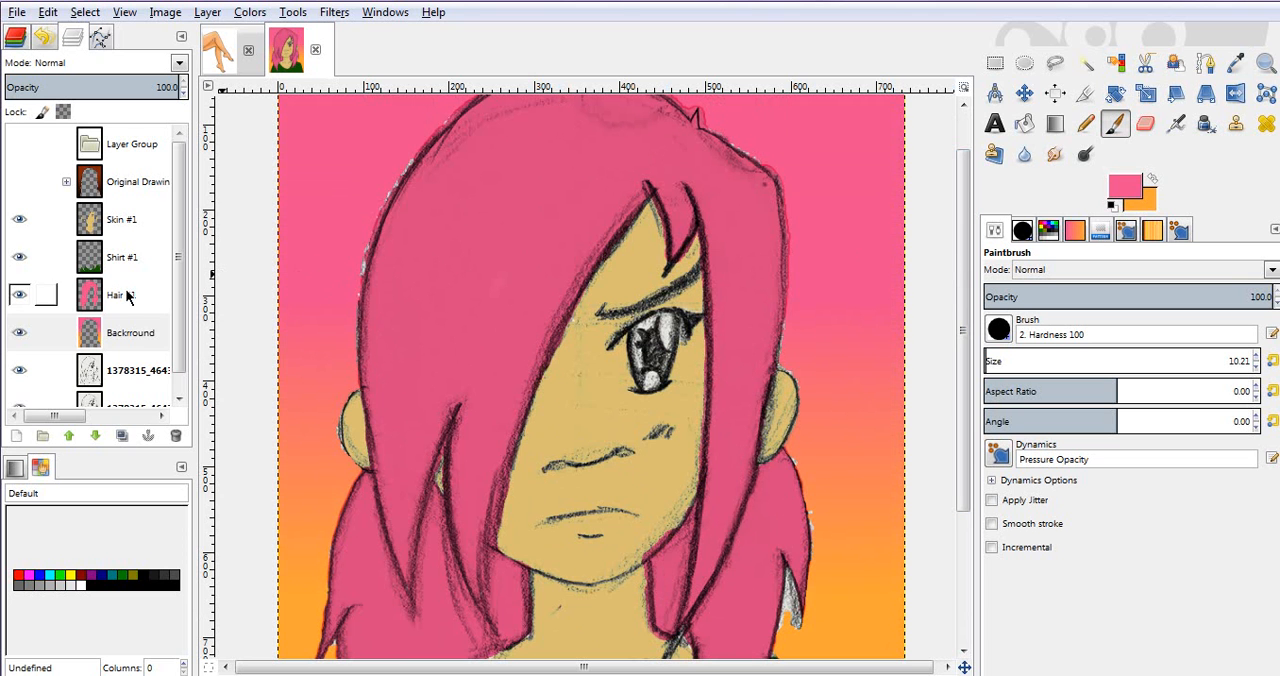
click(28, 295)
click(15, 437)
text(Hair)
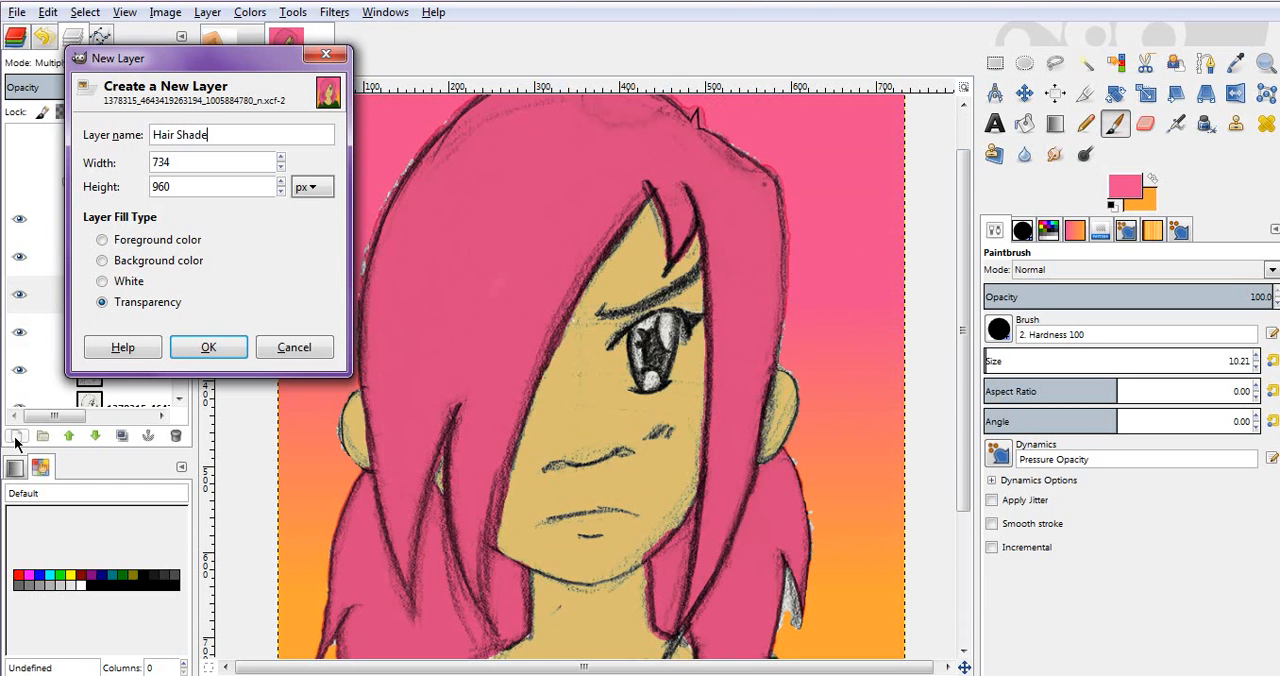
text(Shade)
key(BackSpace)
text(ing)
key(Return)
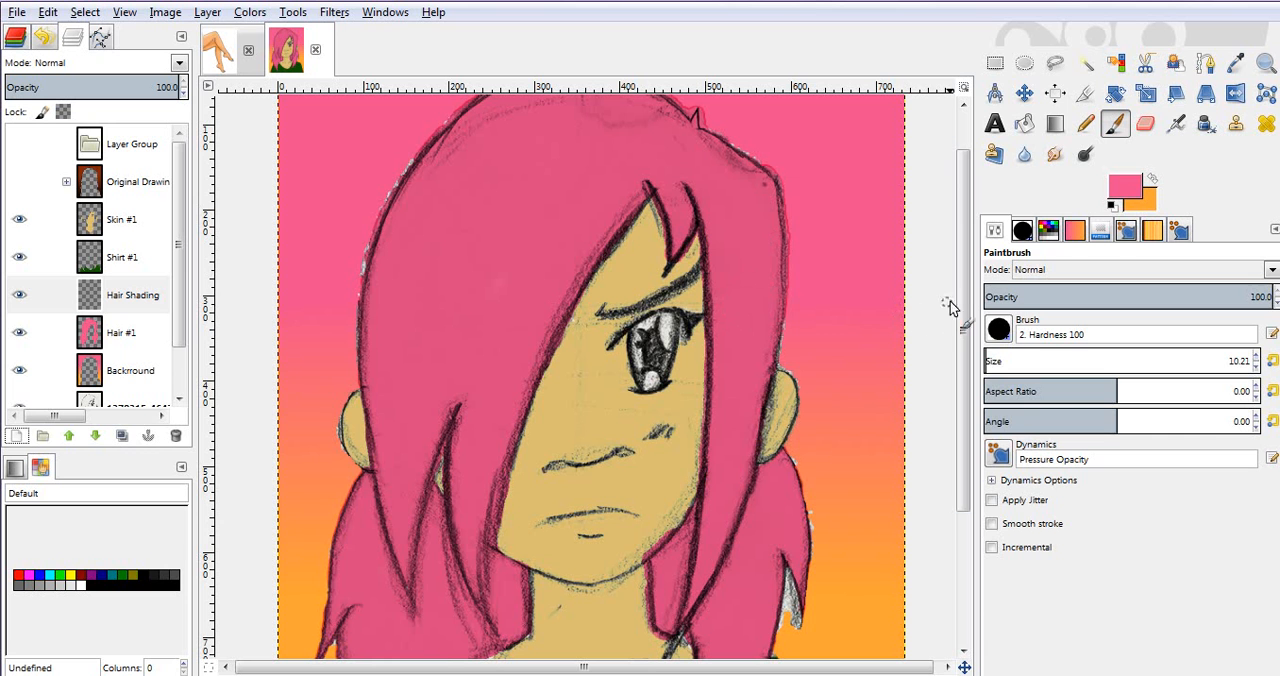
Step: Set the foreground colour to dark pink c62364 and the Airbrush size to 30.26
click(1022, 234)
click(997, 232)
click(1128, 188)
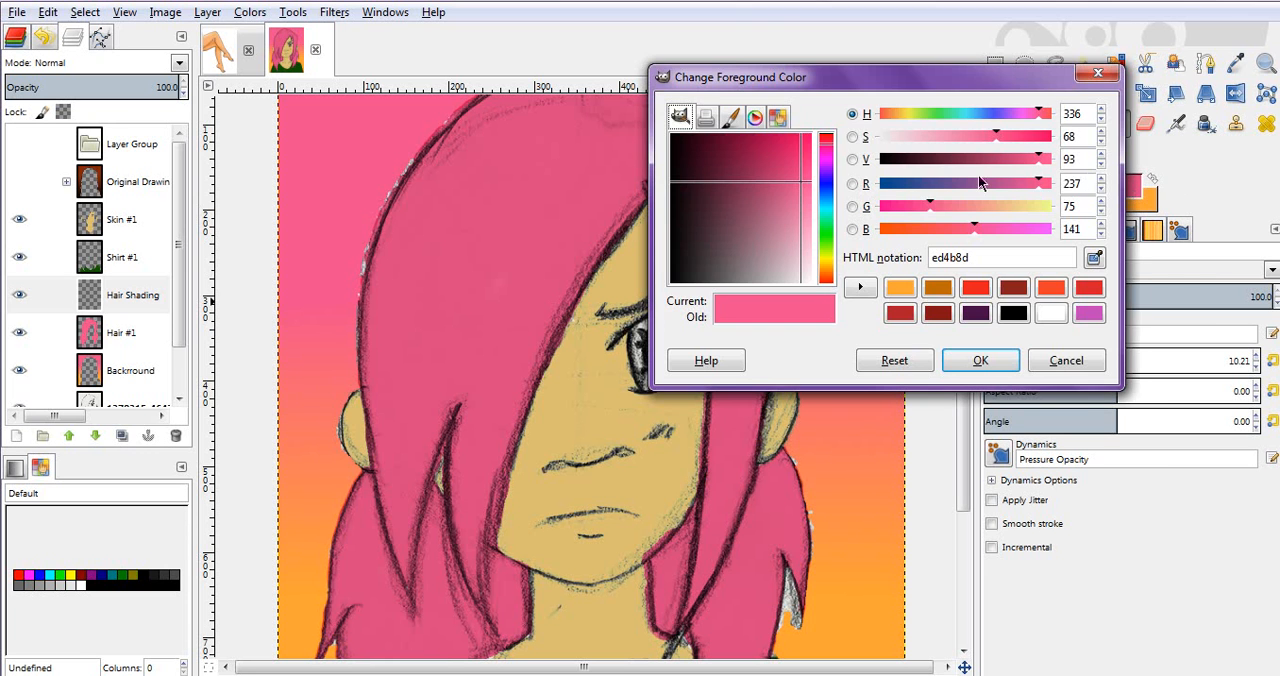
drag(787, 174, 783, 168)
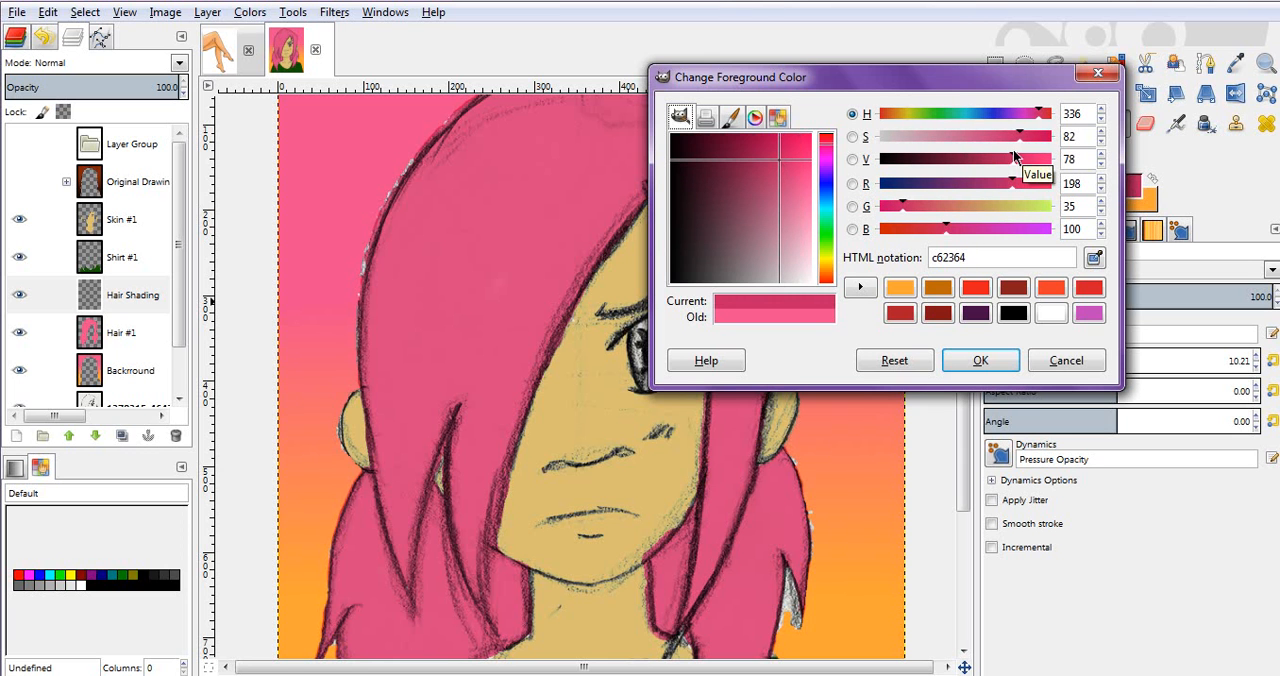
click(966, 362)
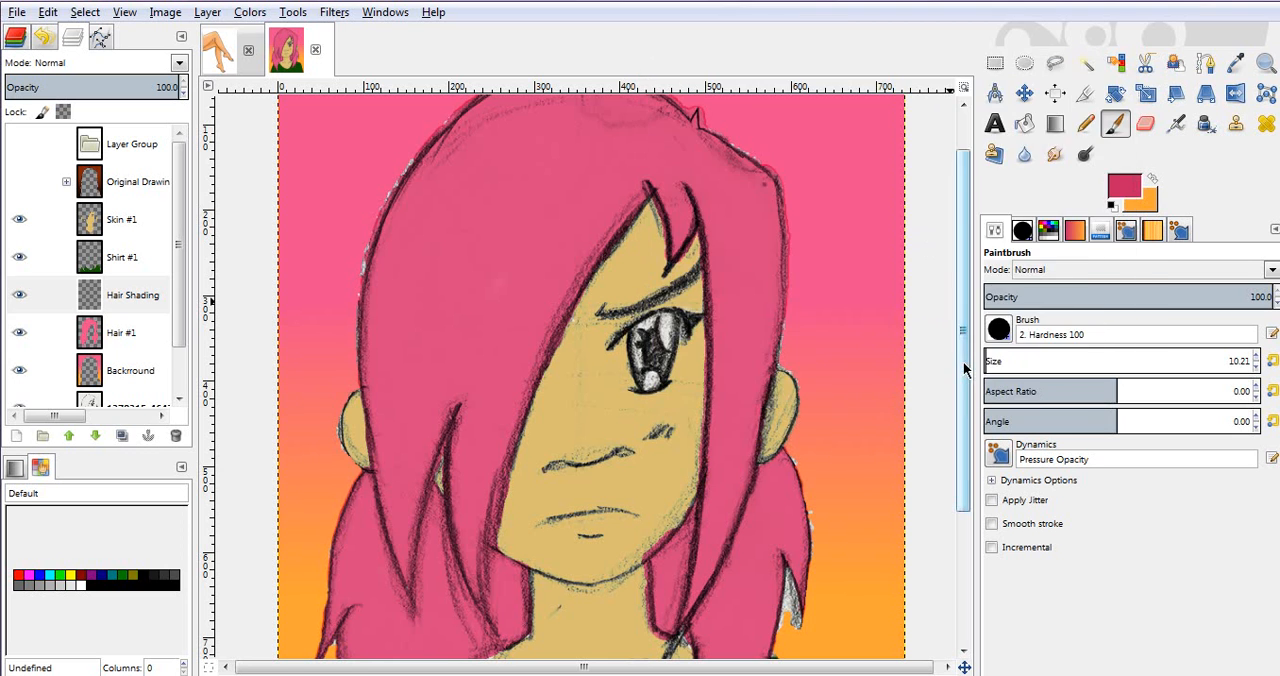
key(a)
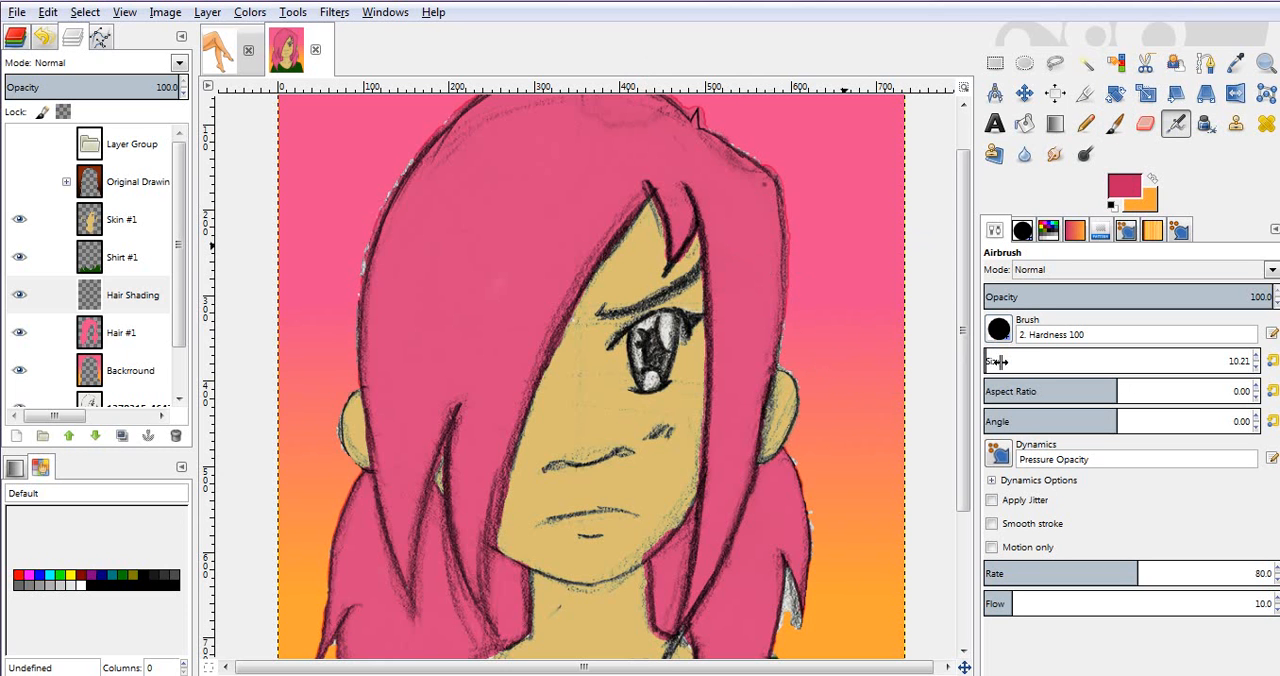
drag(1003, 367, 1059, 377)
Step: Select the main pink hair area around the face with Fuzzy Select, with the Hair #1 layer active
click(90, 333)
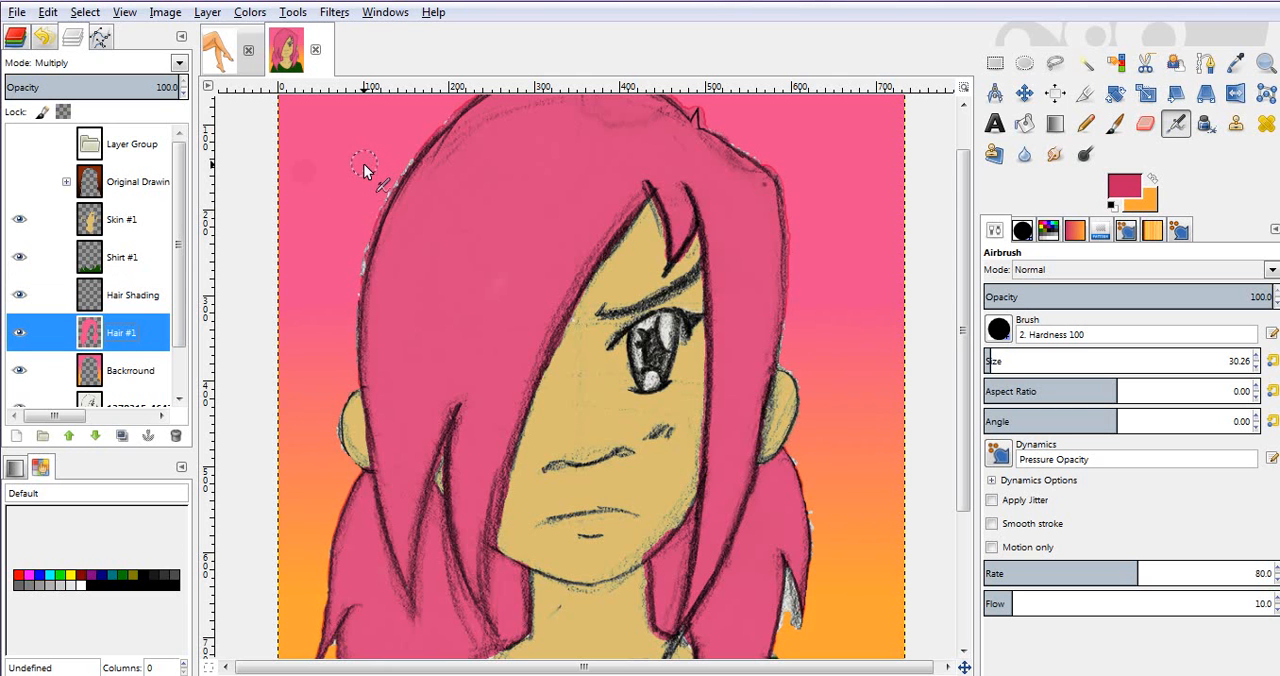
key(u)
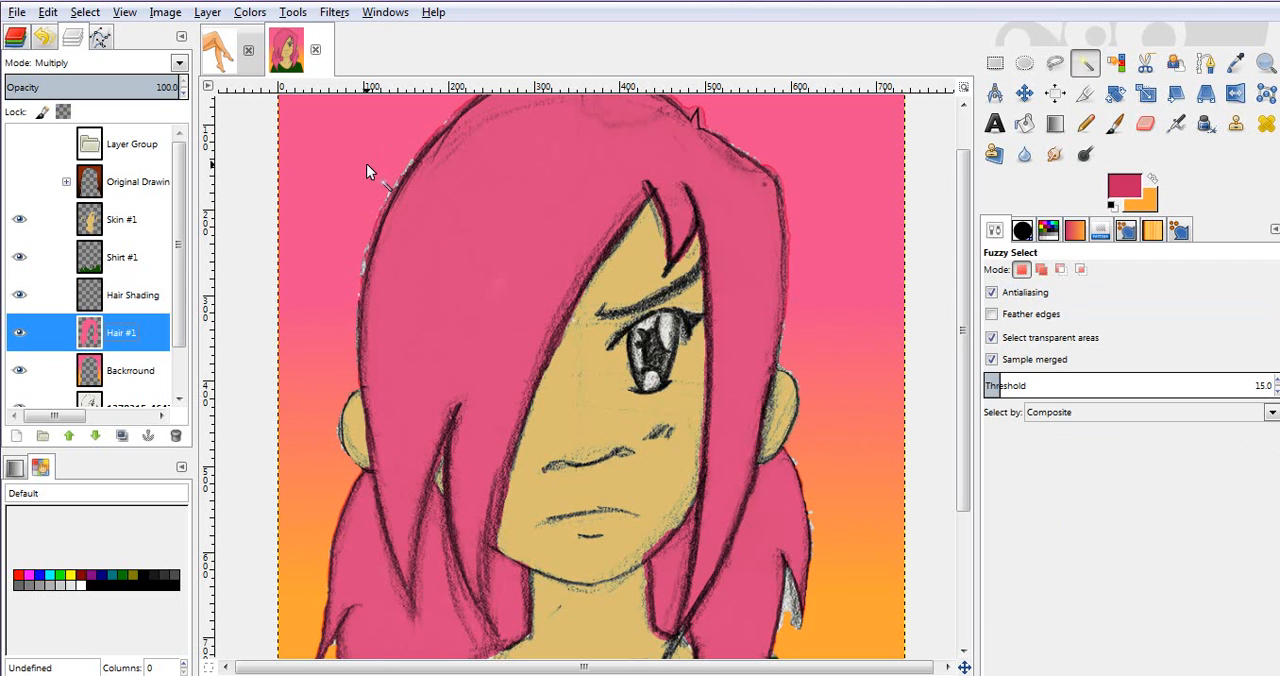
click(366, 163)
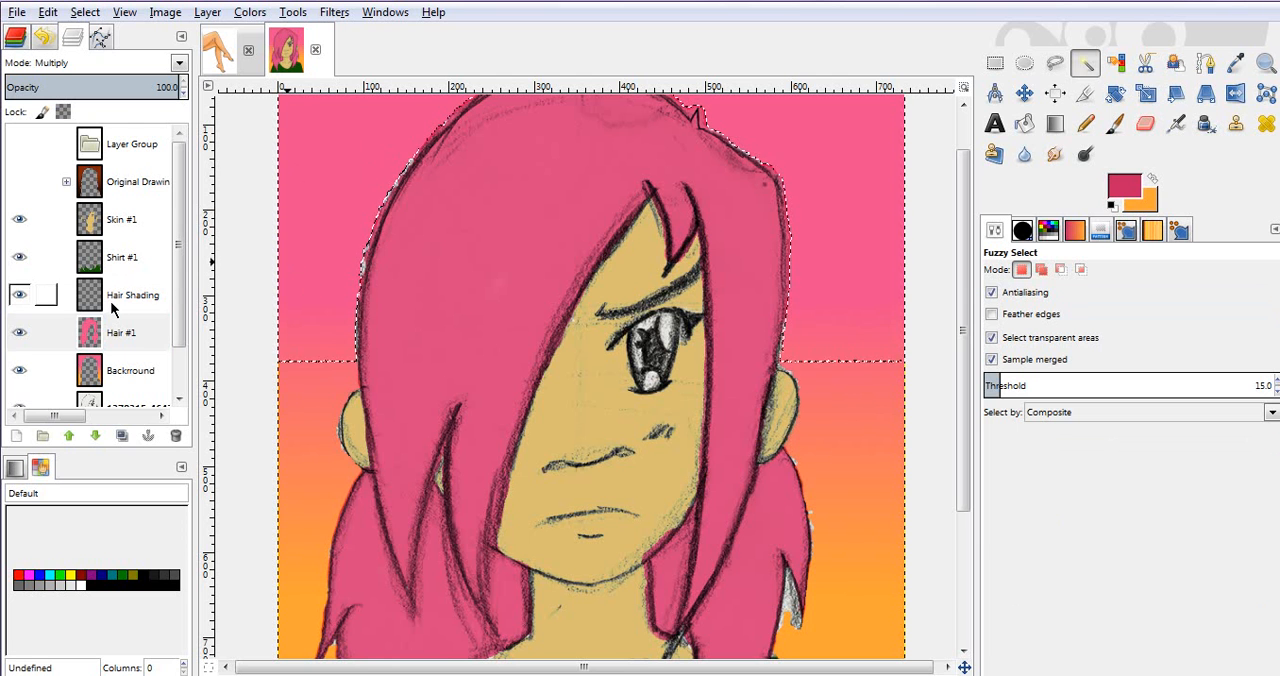
click(318, 430)
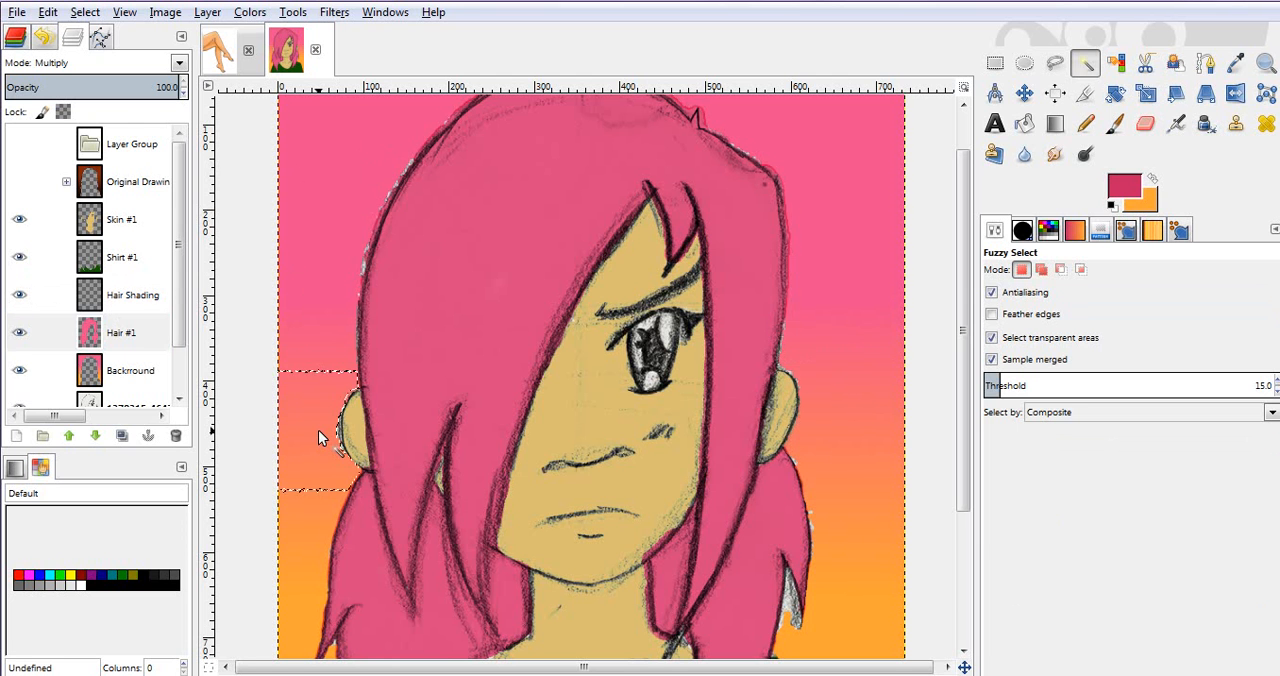
click(411, 284)
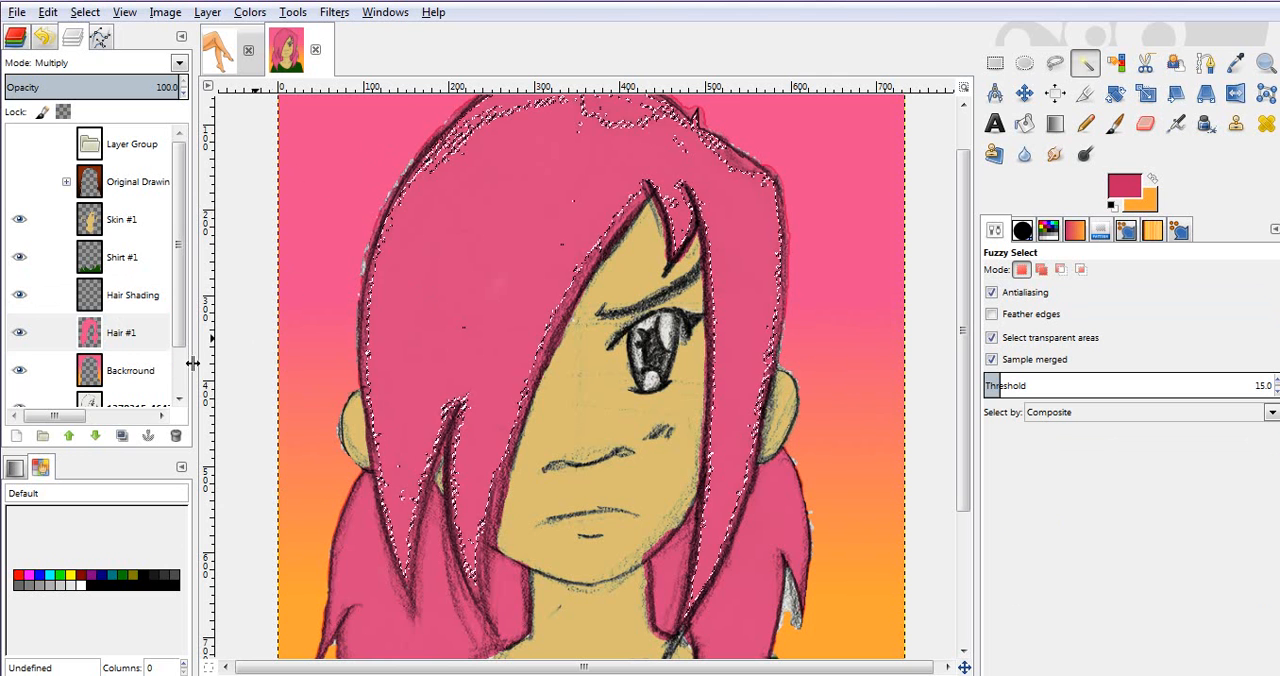
Step: Hide and reshow the Hair #1 layer, and make it active again with the main hair area selected
click(83, 374)
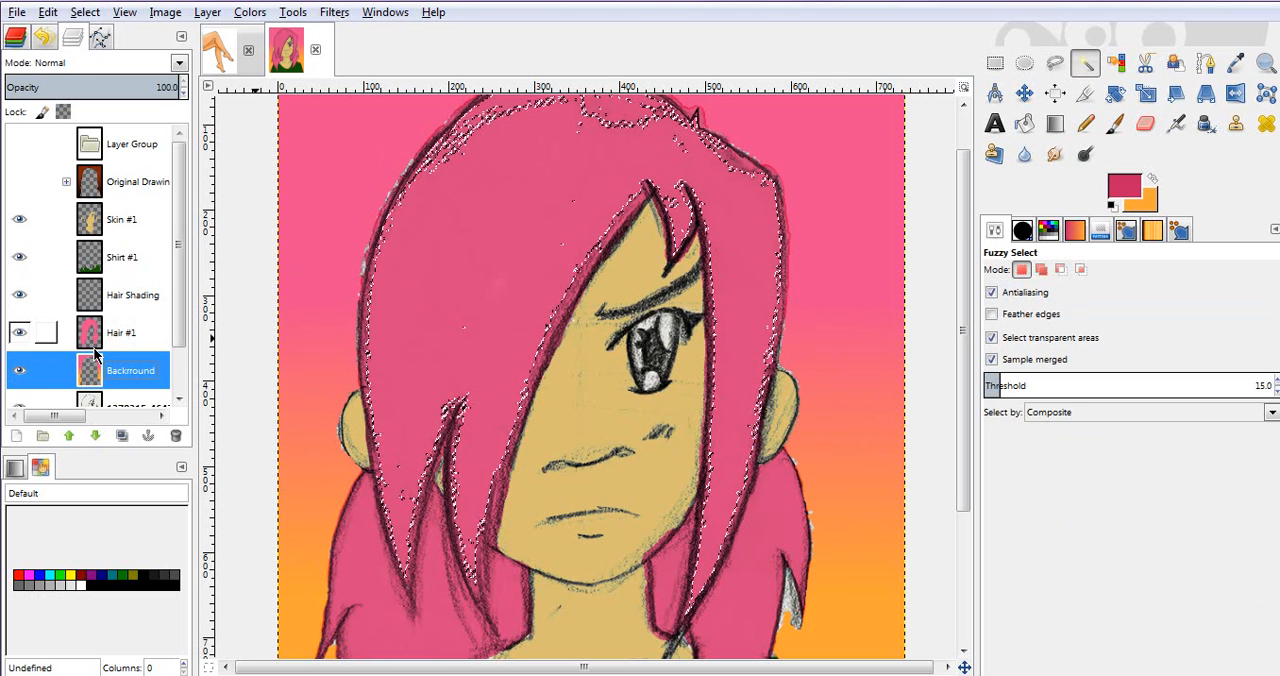
click(19, 333)
click(19, 333)
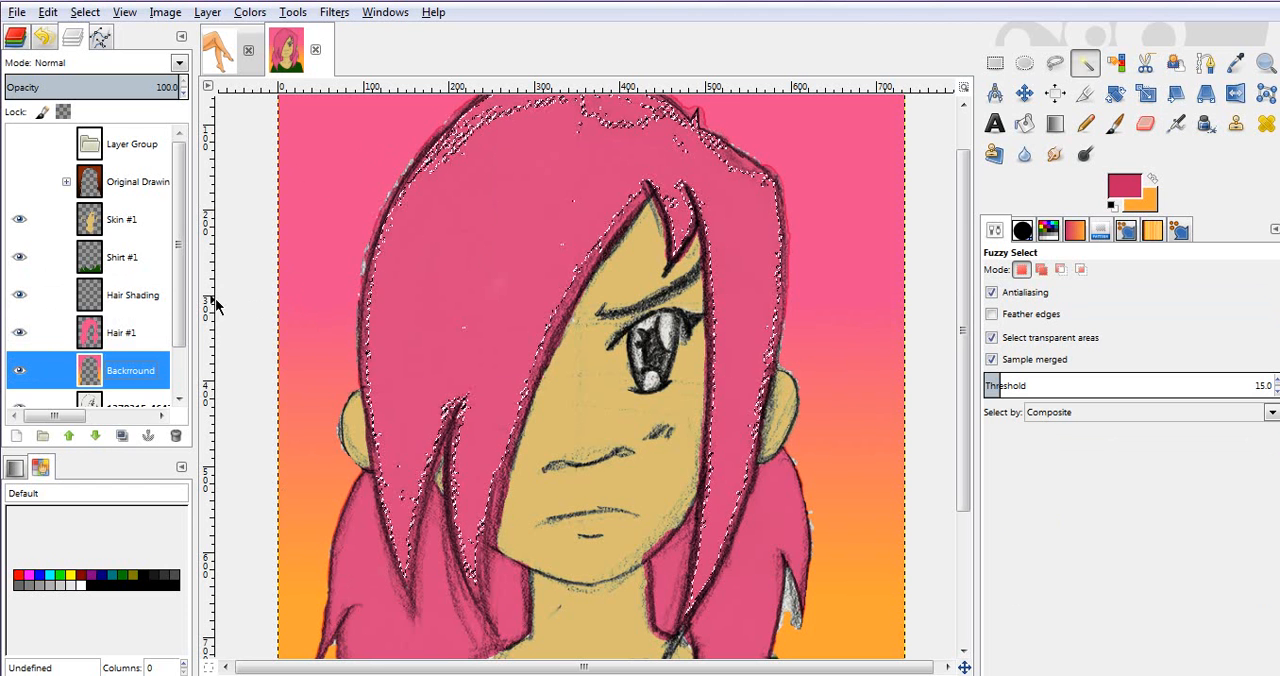
scroll(187, 293, down, 1)
scroll(188, 288, down, 1)
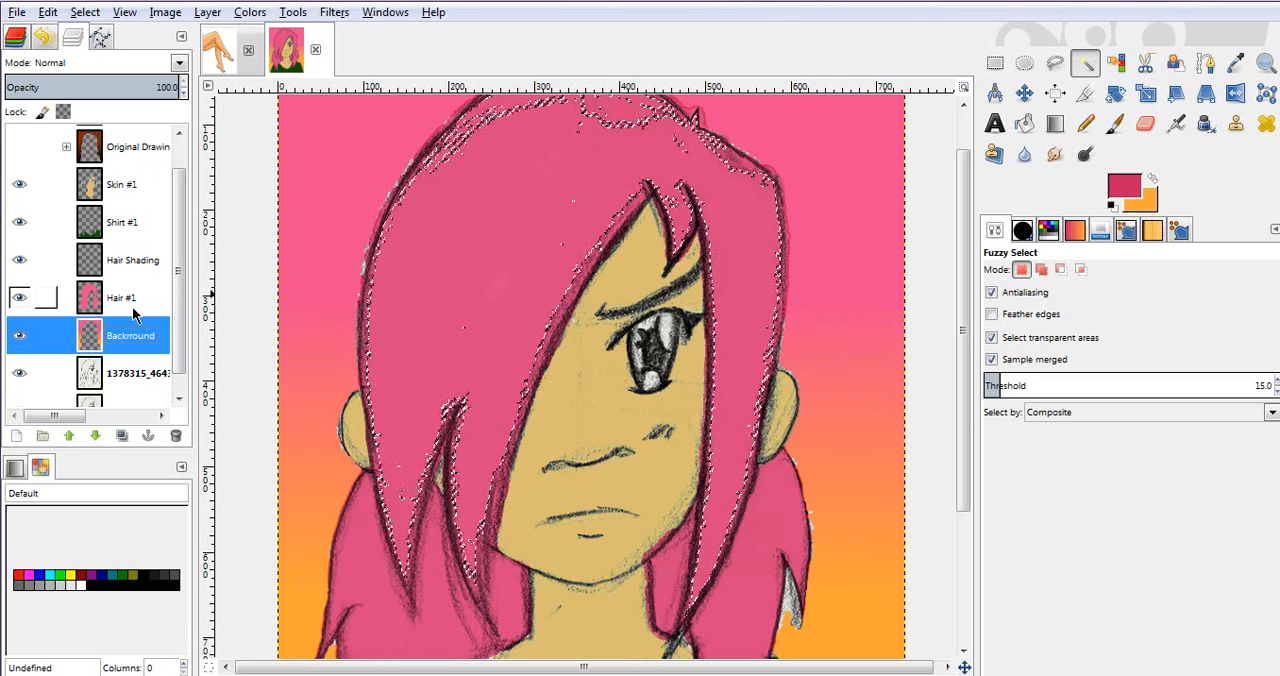
click(135, 305)
click(433, 302)
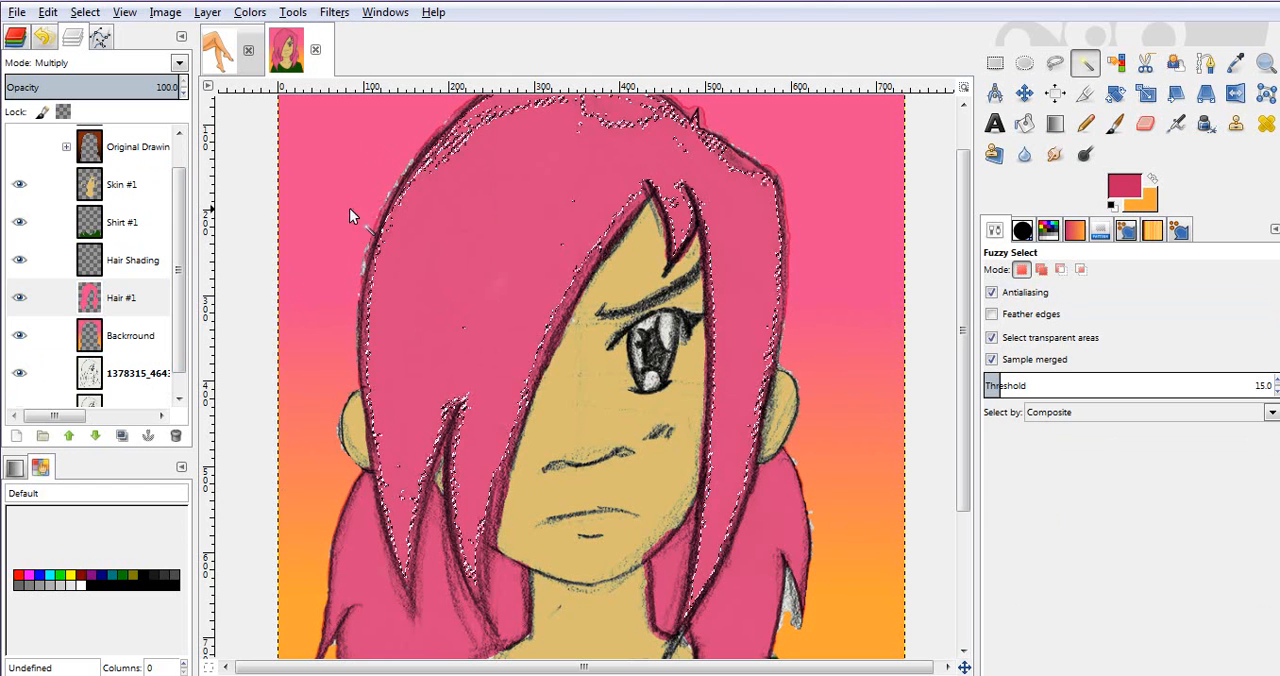
Step: Try a dark pink Paintbrush stroke on the hair strand beside the visible eye, and undo it
key(p)
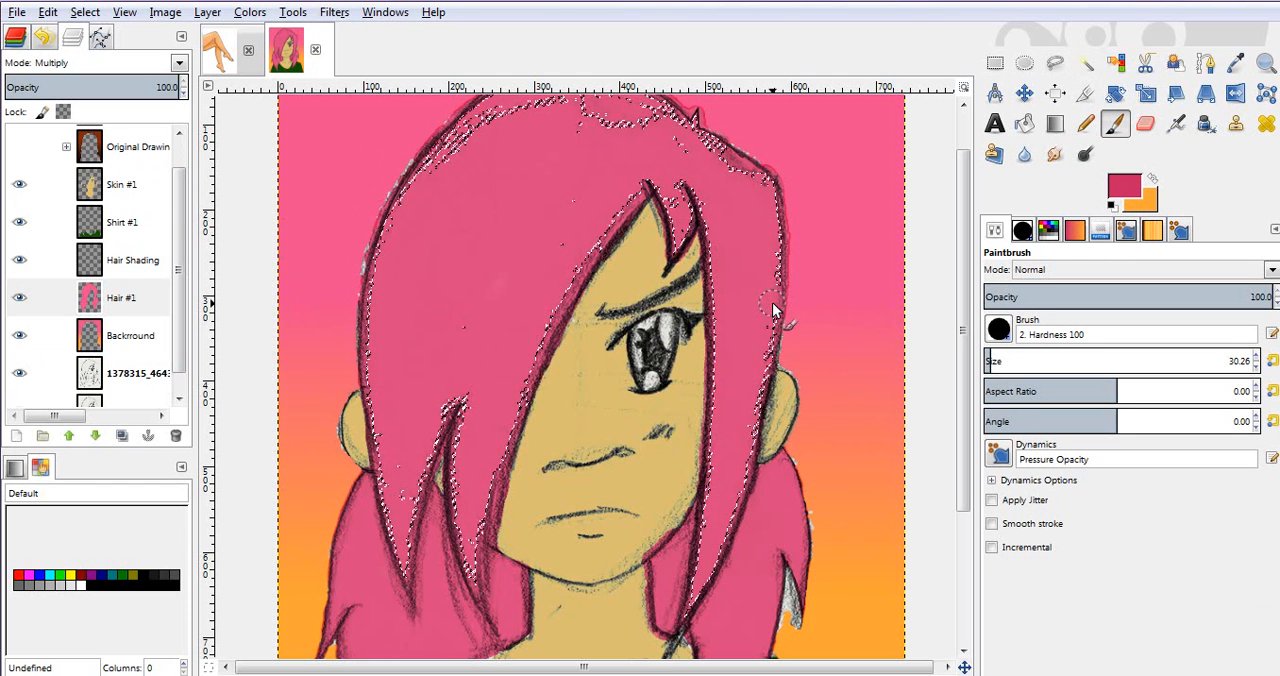
drag(772, 305, 748, 352)
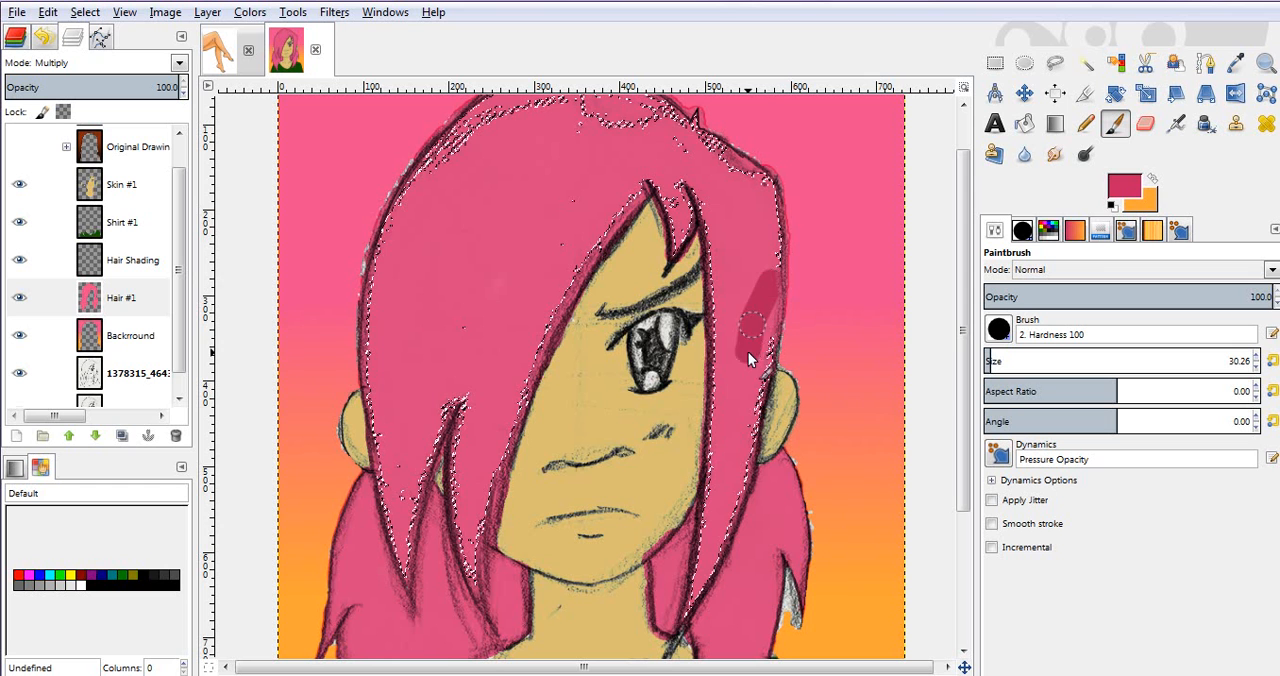
key(ctrl+z)
Step: Try Paintbrush and Airbrush strokes side by side on the large fringe area, and undo them all
key(a)
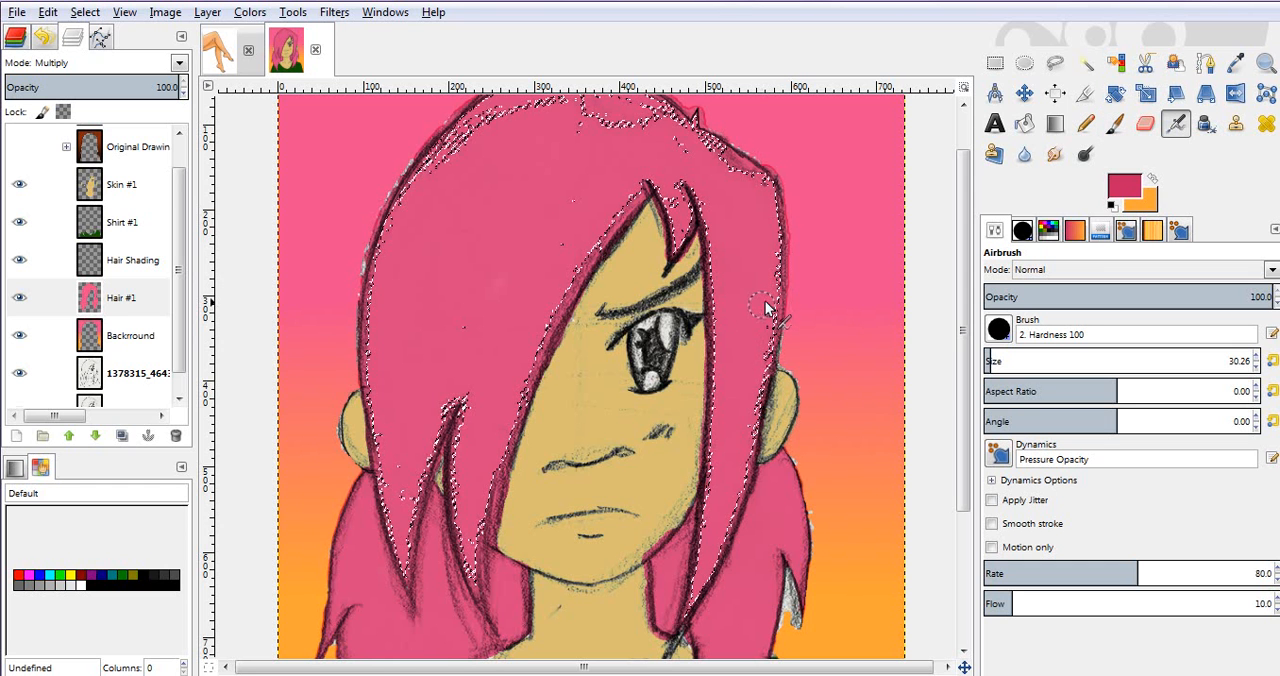
key(p)
click(500, 253)
shift+click(449, 344)
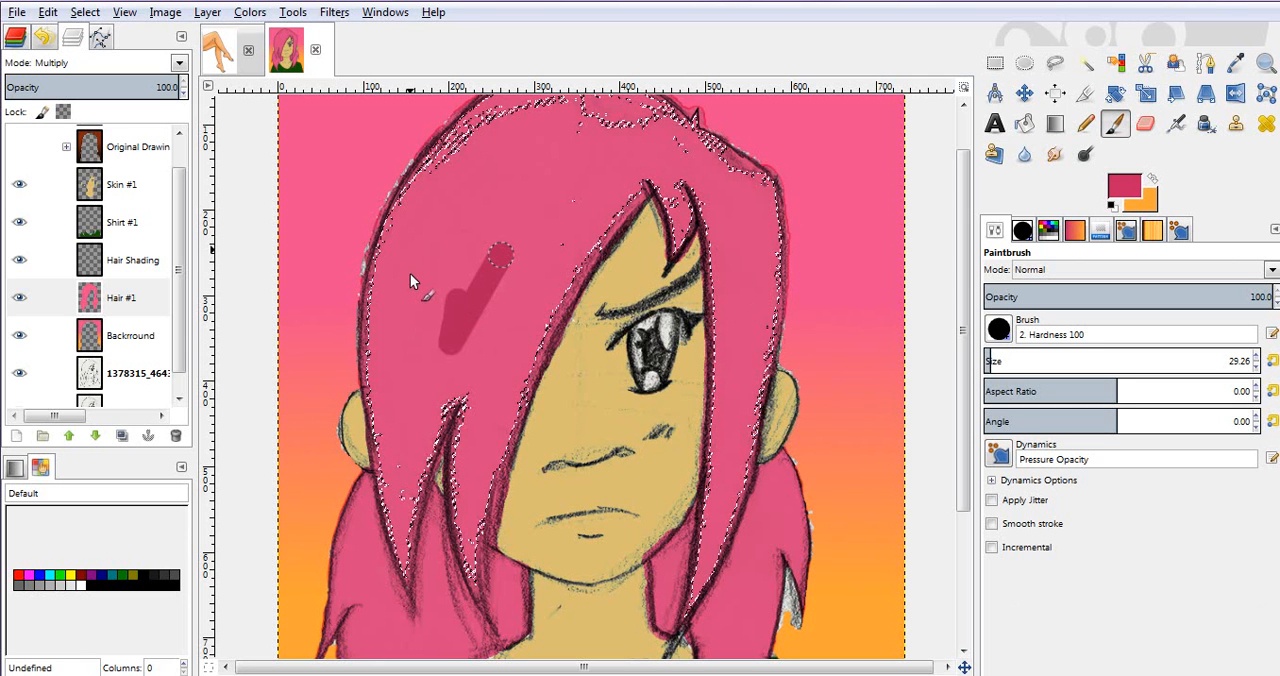
drag(458, 297, 410, 247)
key(a)
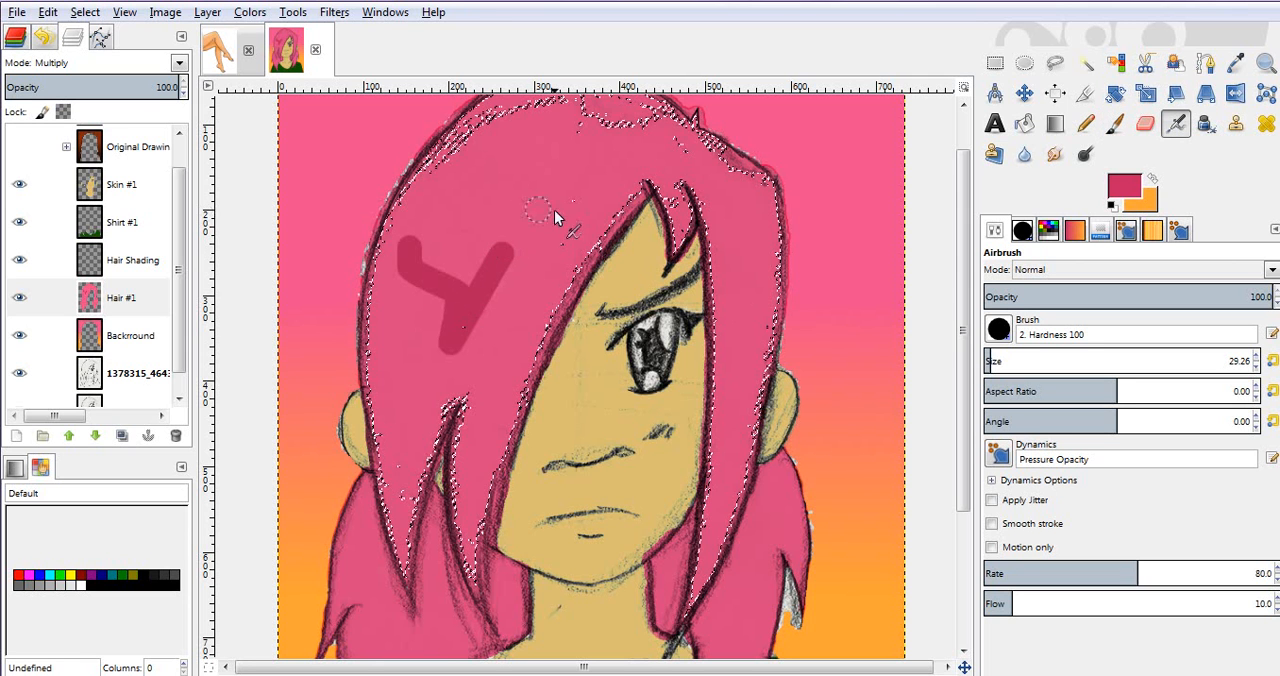
shift+click(470, 214)
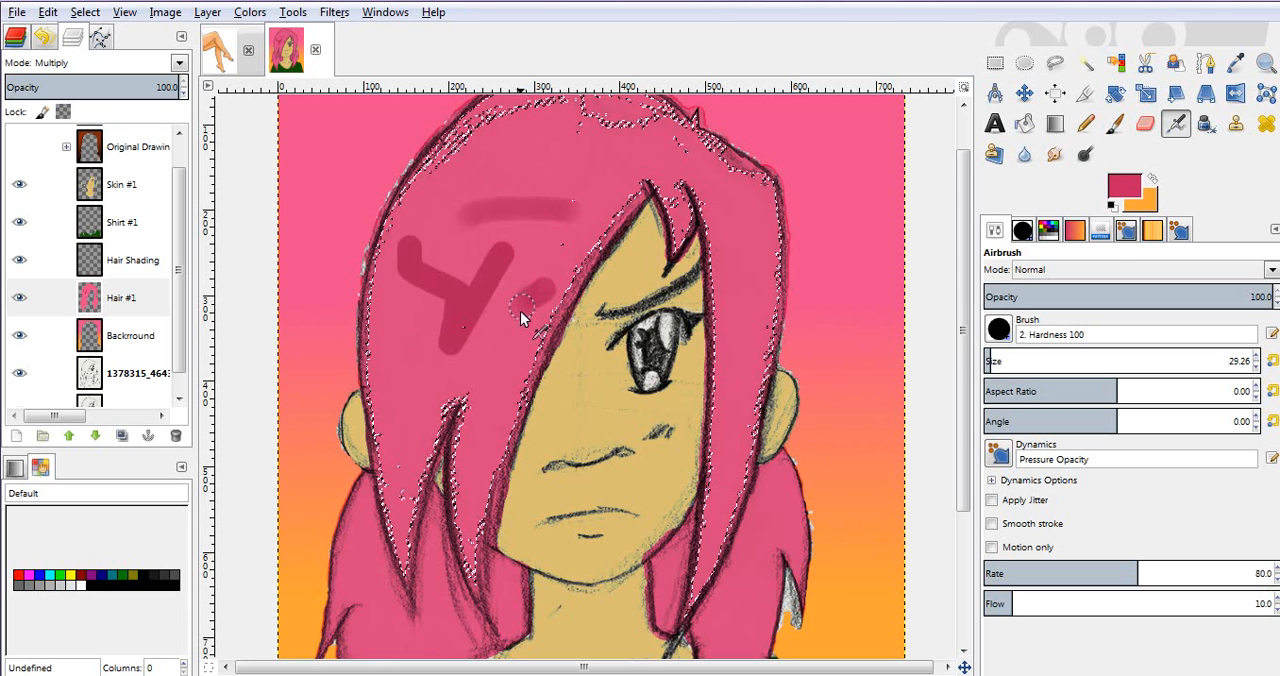
key(ctrl+z)
key(ctrl+z)
key(ctrl+z)
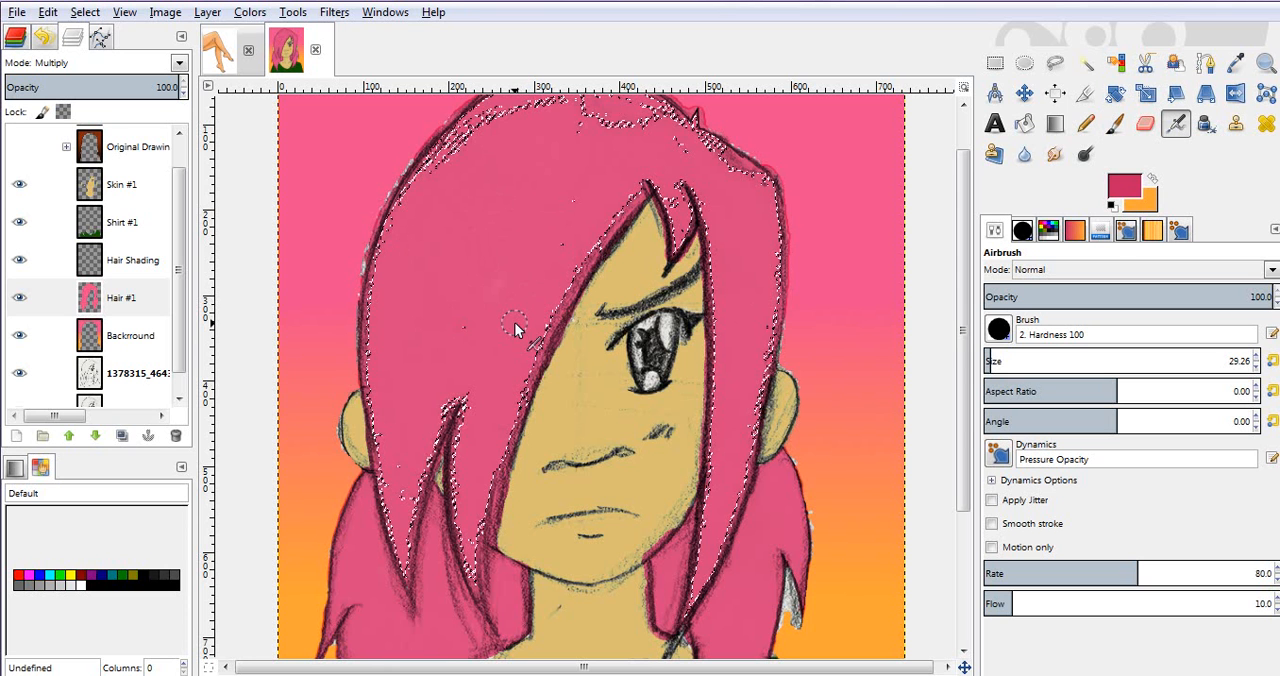
Step: Grow the hair selection by 2 px three times so it reaches the sketched outlines
right_click(460, 271)
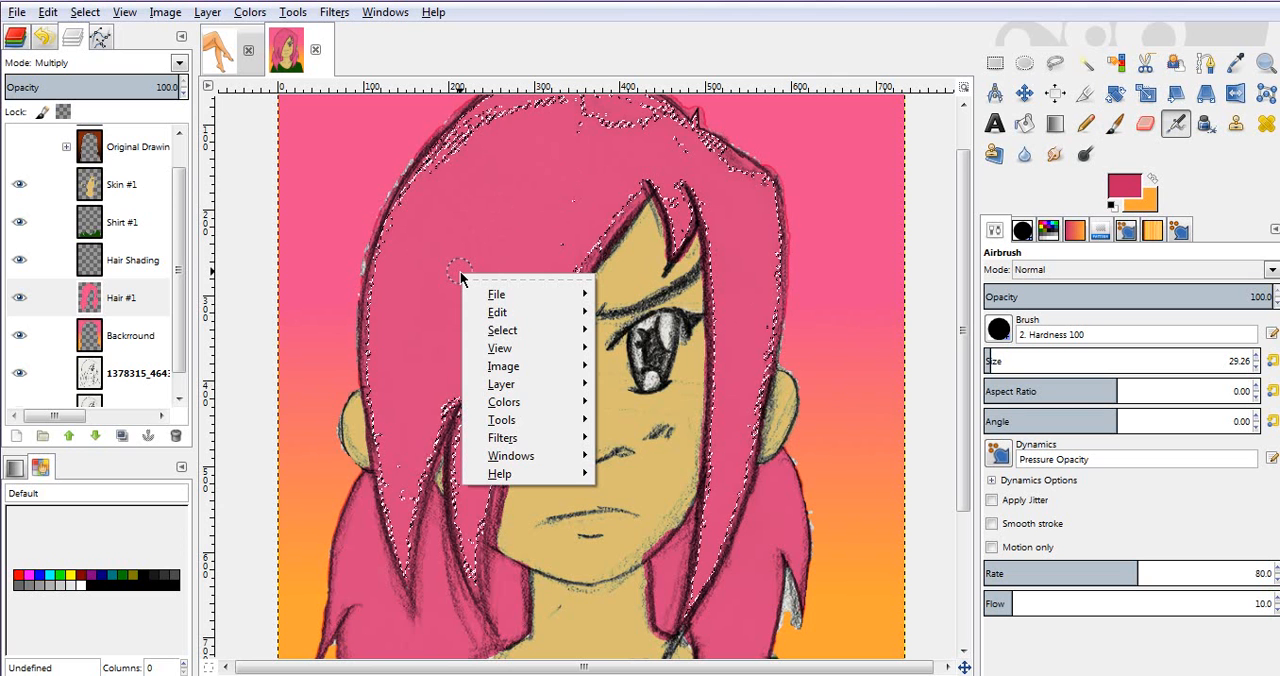
key(s)
key(g)
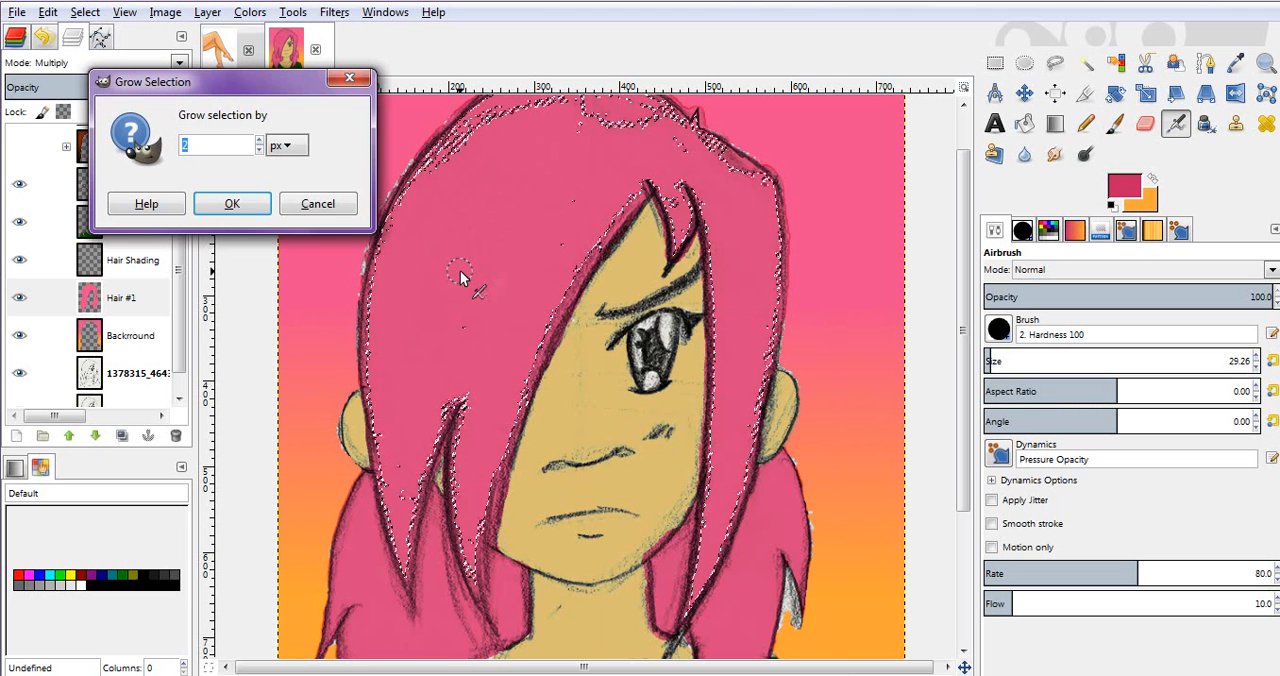
key(Return)
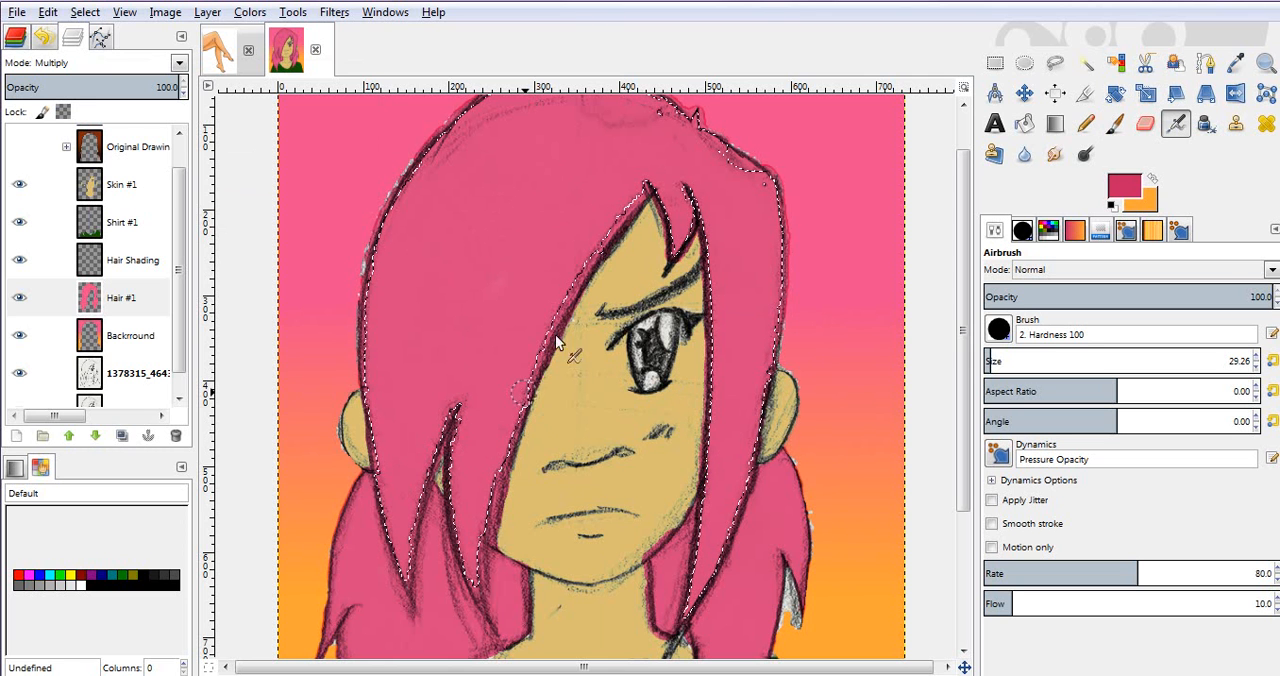
right_click(530, 265)
key(s)
key(g)
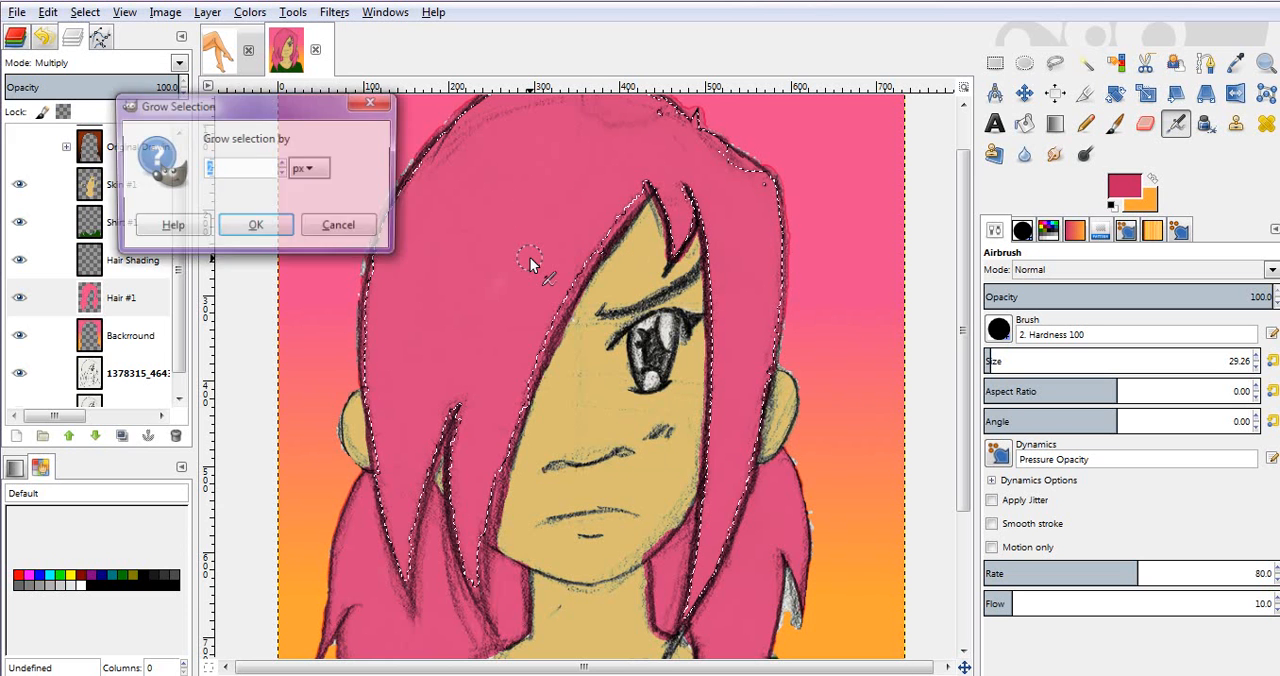
key(Return)
key(alt+s)
key(g)
key(Return)
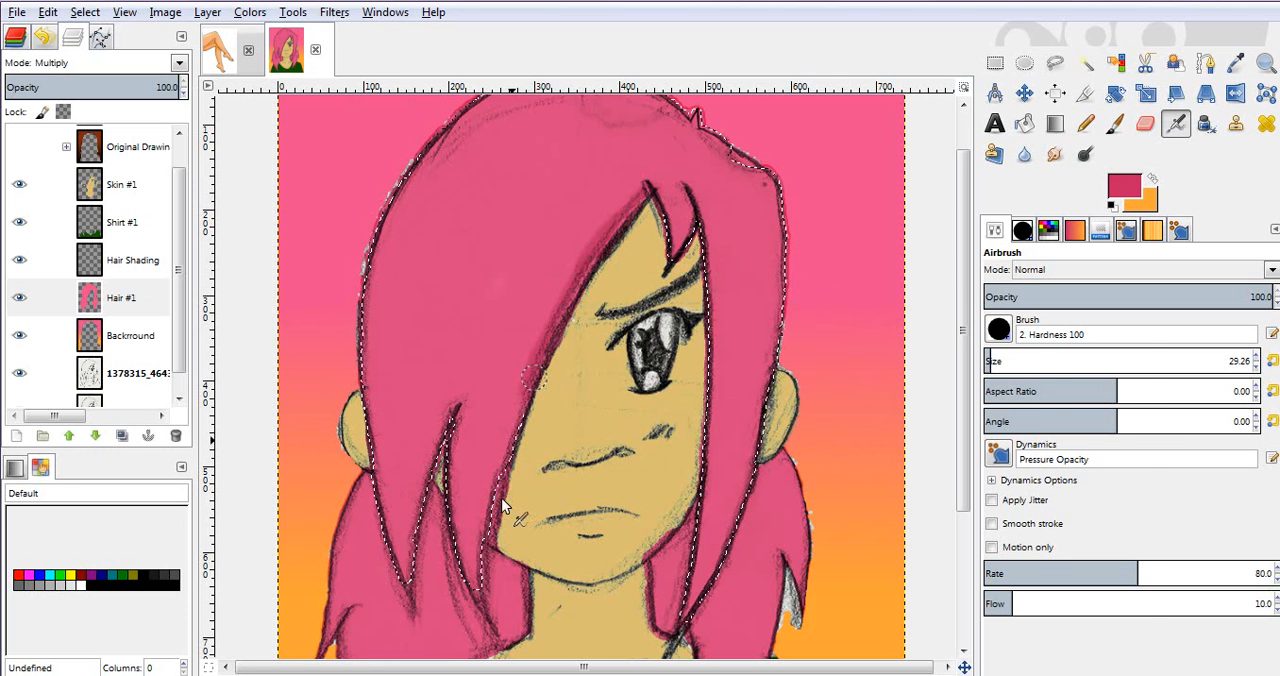
Step: Switch the Airbrush to the soft "2. Hardness 025" brush and set its size to 50.25
click(999, 331)
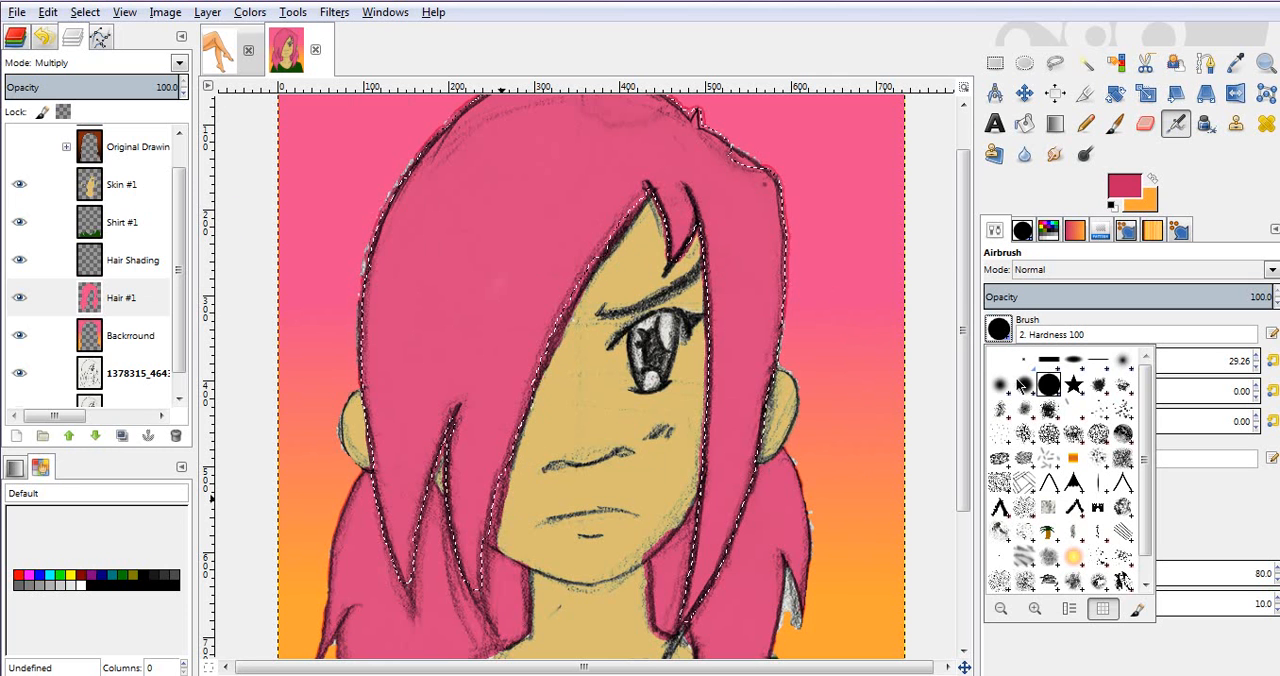
click(1123, 363)
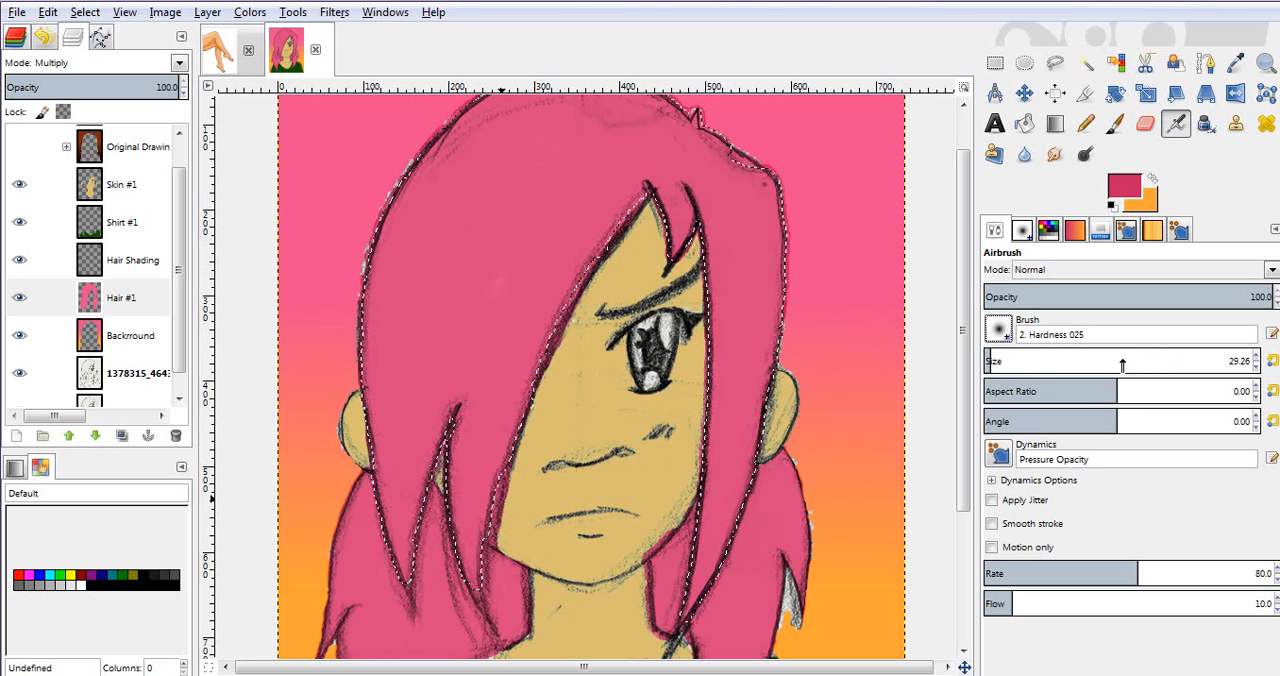
click(995, 355)
click(996, 355)
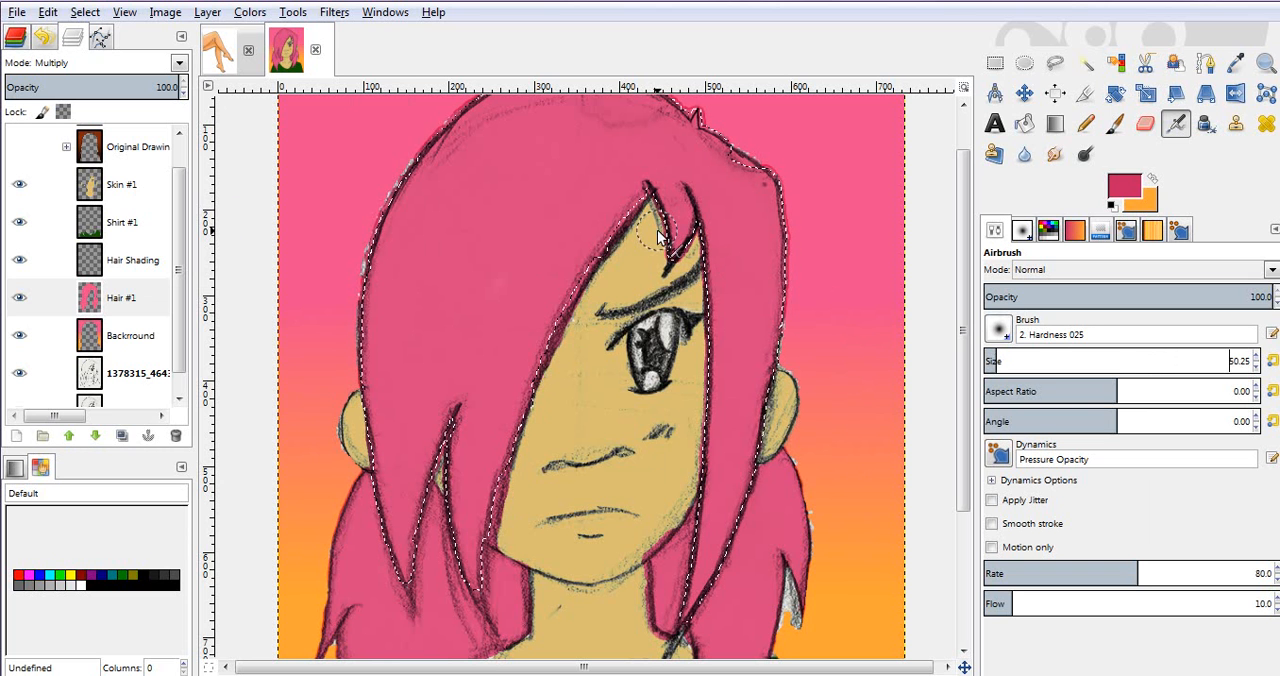
Step: Airbrush dark pink shading along the fringe edge beside the face, from the parting down to the strand tips
mouse_move(623, 221)
mouse_down()
mouse_move(581, 281)
mouse_move(480, 556)
mouse_up()
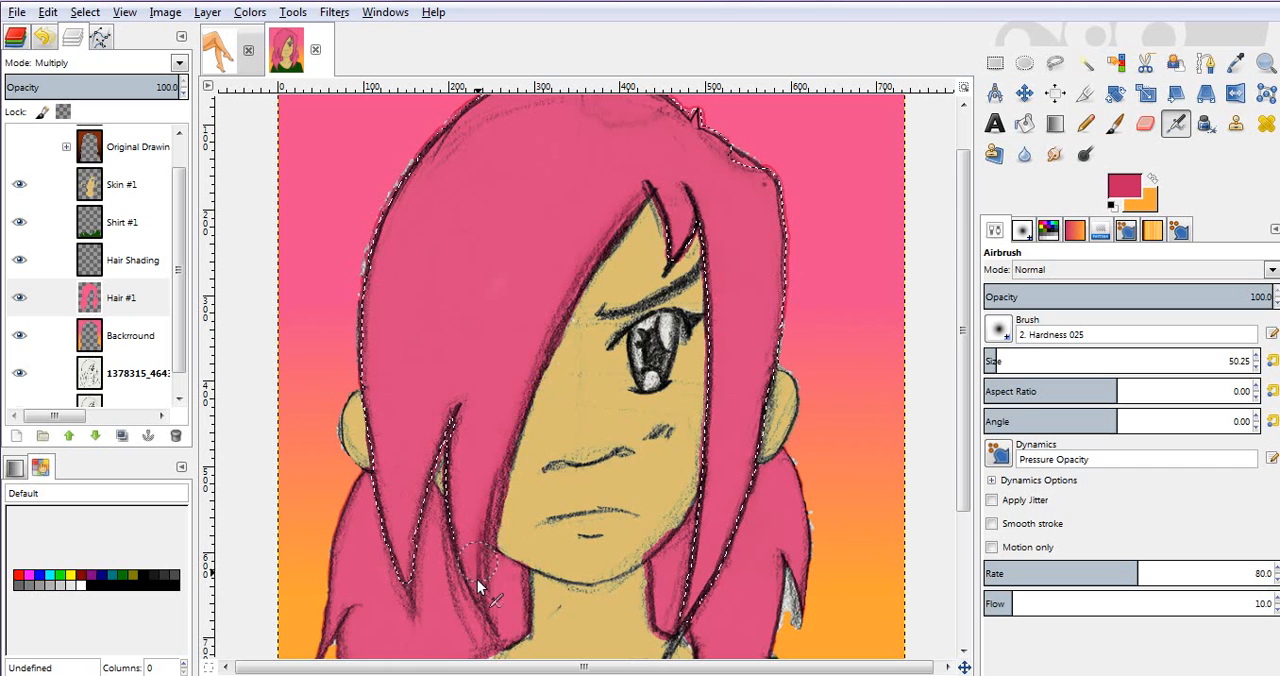
mouse_move(480, 612)
mouse_down()
mouse_move(480, 516)
mouse_move(538, 352)
mouse_up()
mouse_move(588, 254)
mouse_down()
mouse_move(640, 192)
mouse_move(549, 347)
mouse_up()
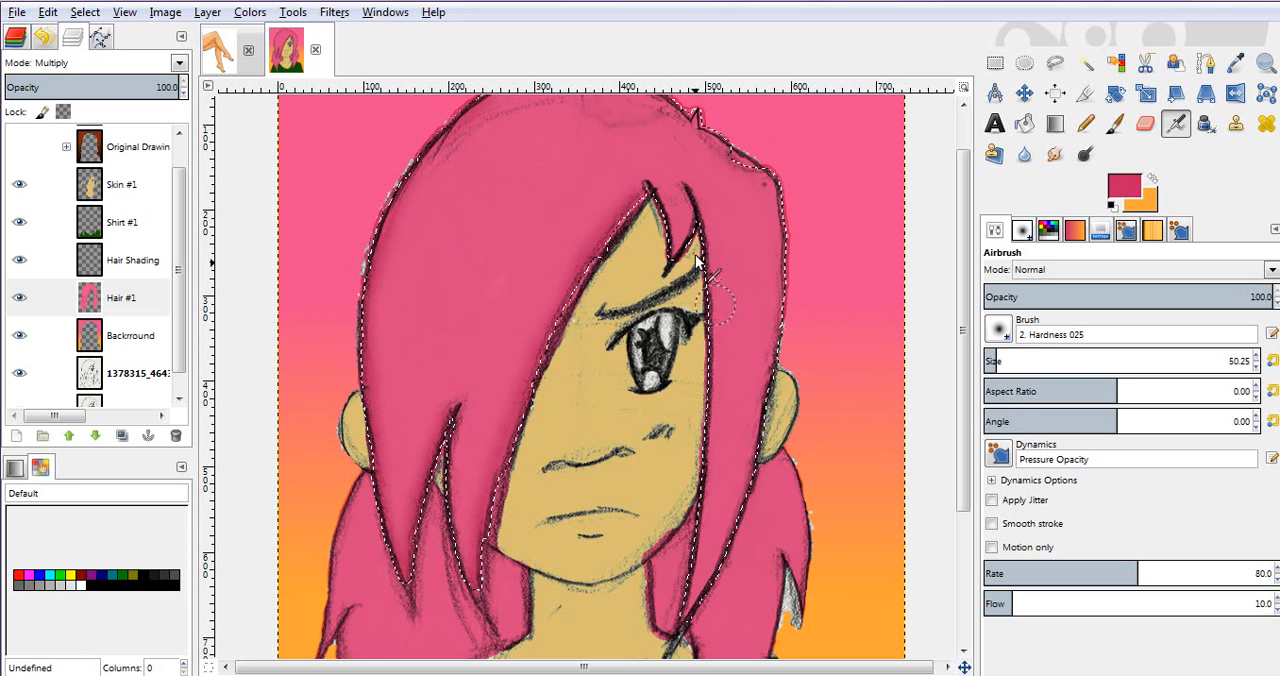
Step: Try airbrushing dark pink shading along the inner edge of the hair strand beside the visible eye, and undo it
drag(700, 234, 710, 340)
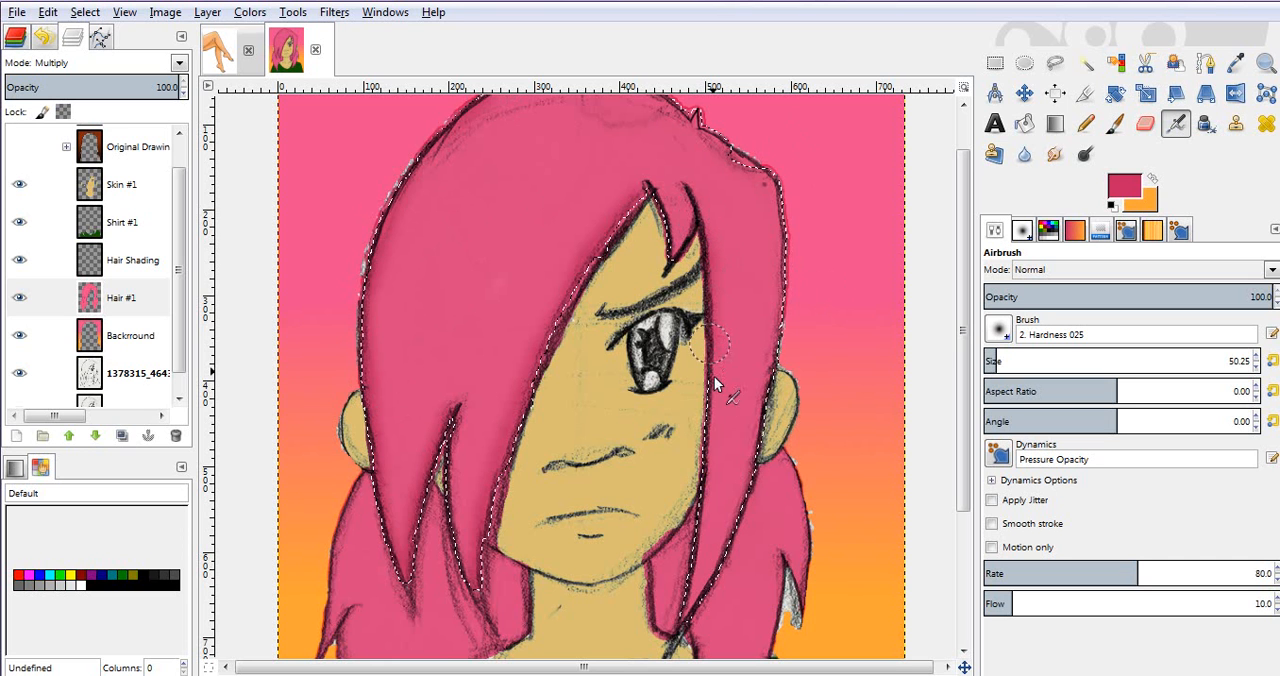
mouse_move(709, 501)
mouse_down()
mouse_move(686, 630)
mouse_move(711, 355)
mouse_up()
drag(711, 310, 694, 204)
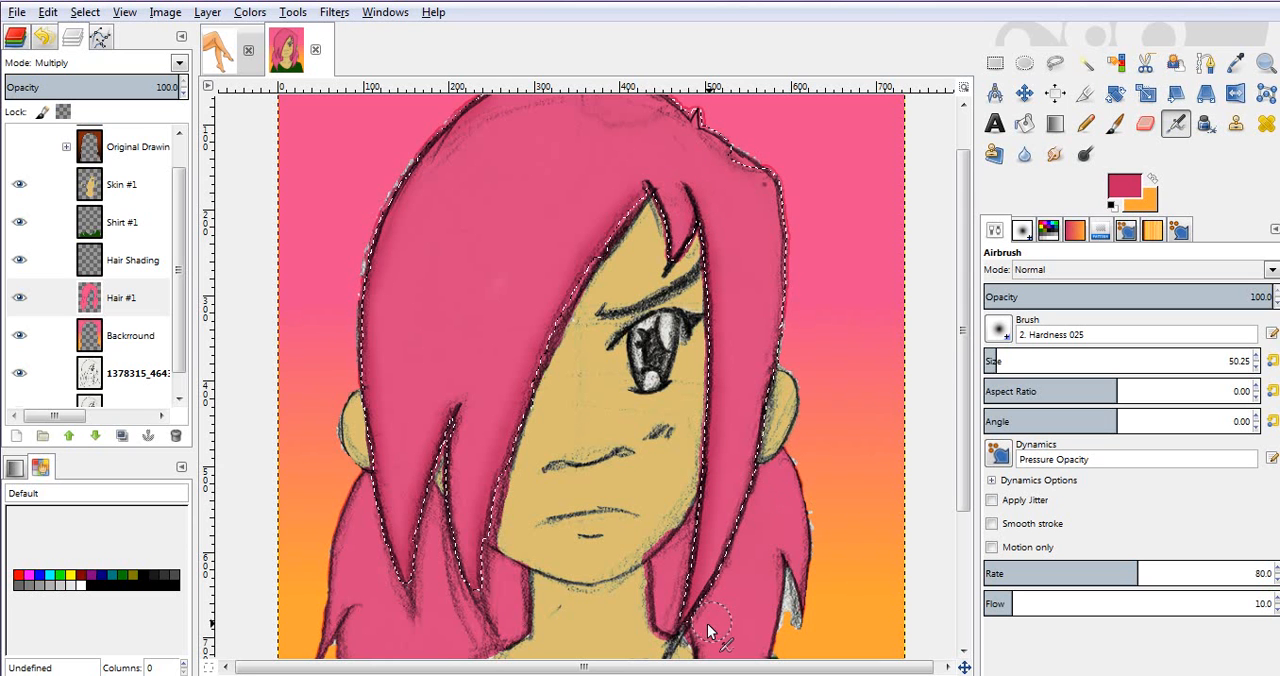
key(shift+ctrl+a)
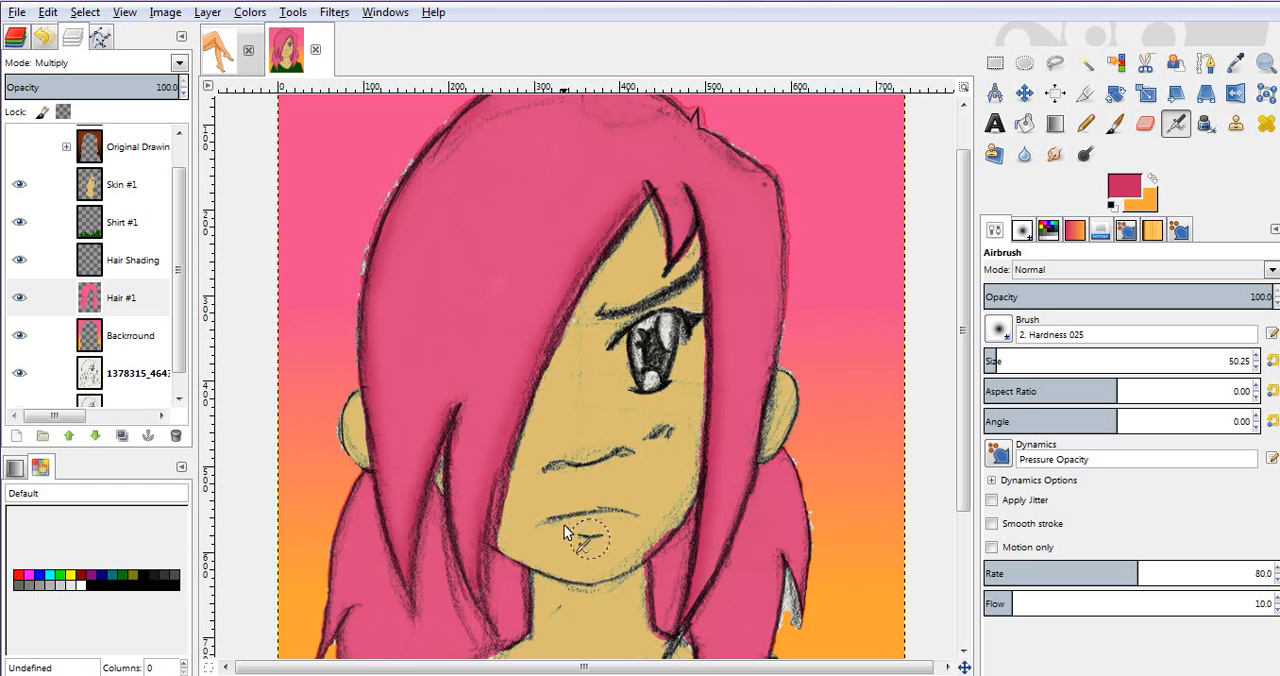
key(ctrl+z)
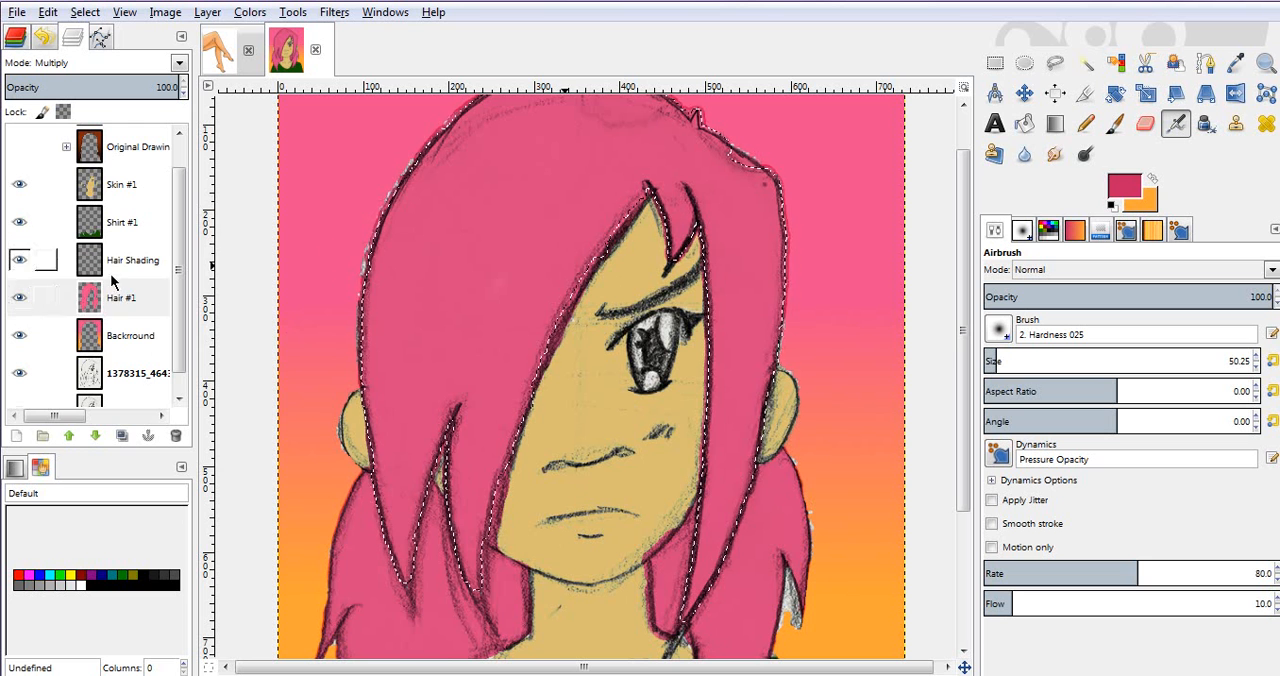
Step: Shade the edges of the fringe and side strand in dark pink on the Hair Shading layer, and clear the selection
click(110, 270)
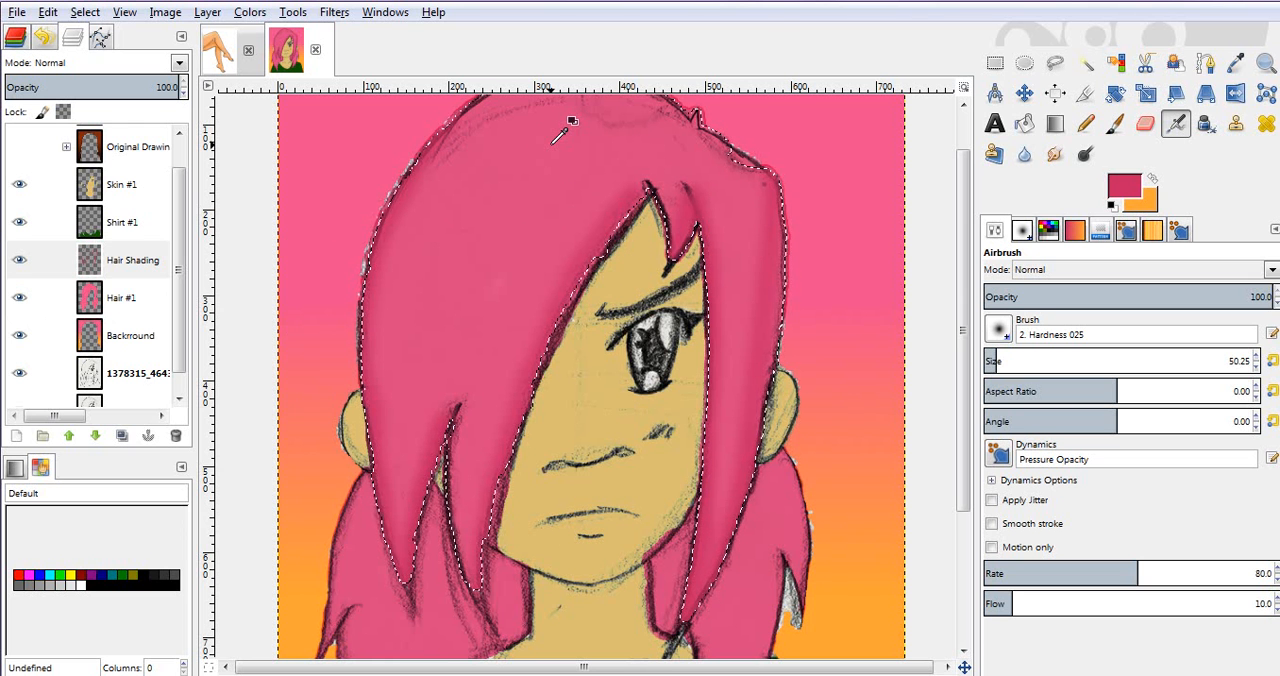
key(ctrl+shift+a)
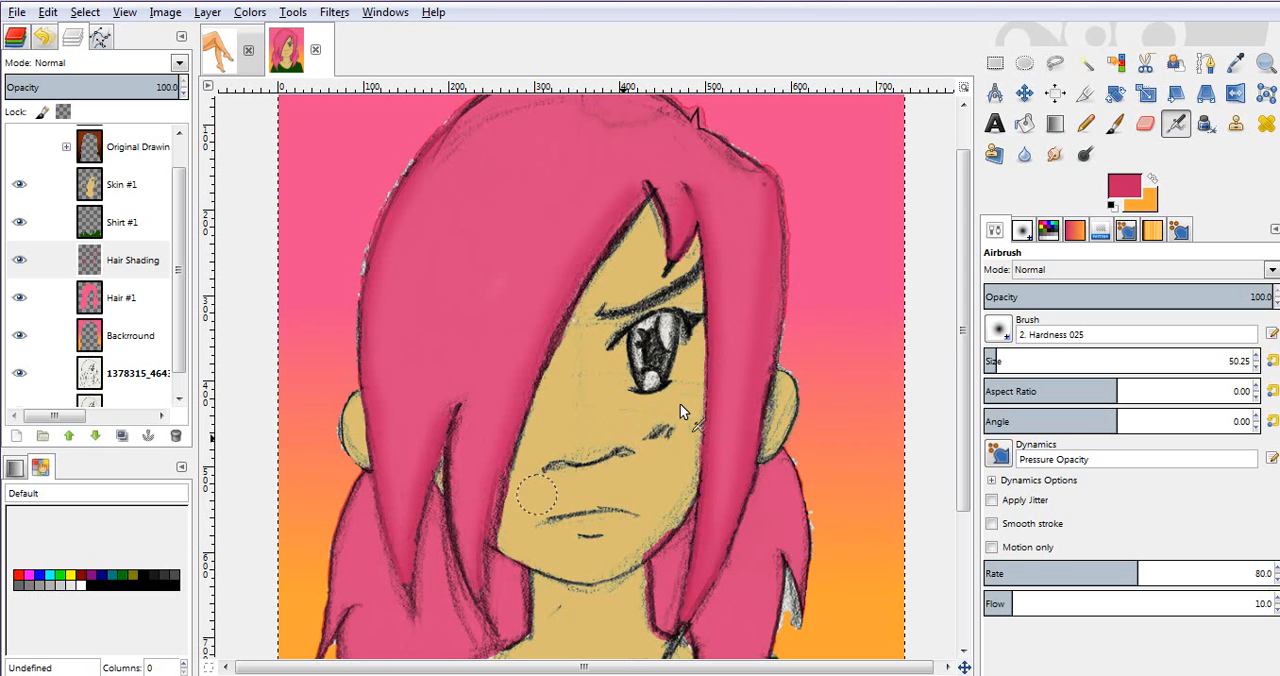
Step: Compare blend modes such as Multiply, Overlay, Hard light, Grain merge and Burn on the Hair Shading layer, and settle on Darken only
click(81, 63)
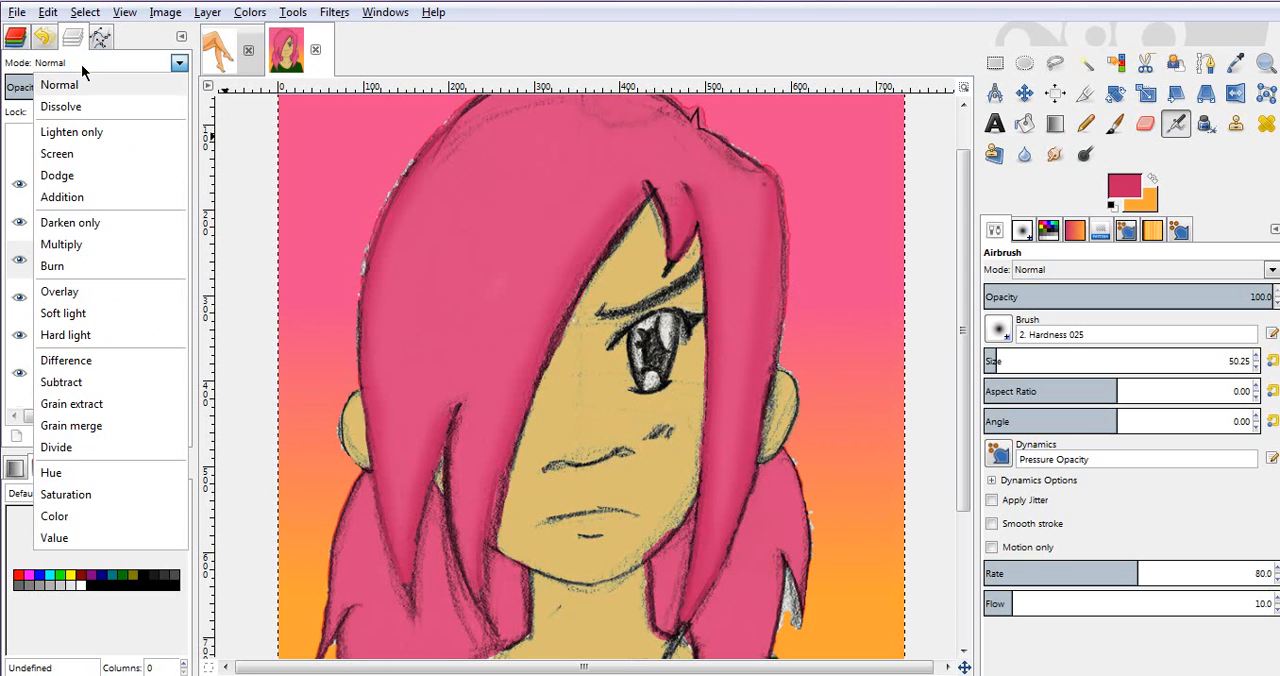
click(70, 223)
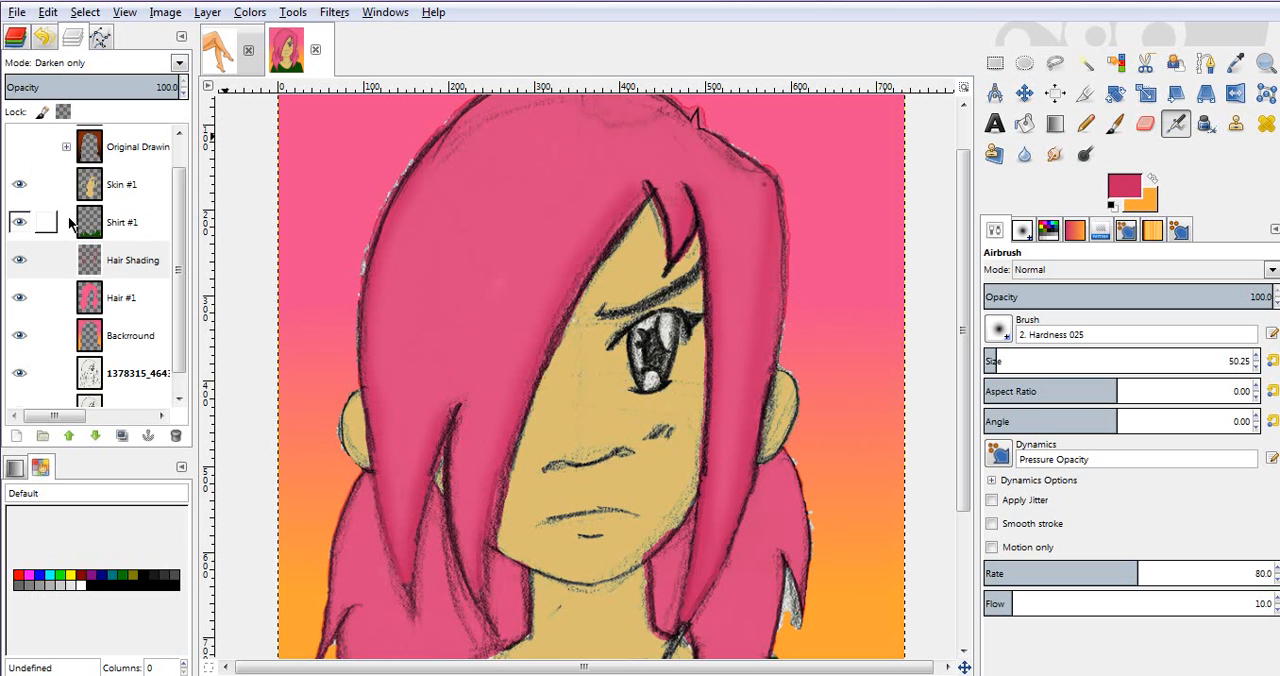
key(Down)
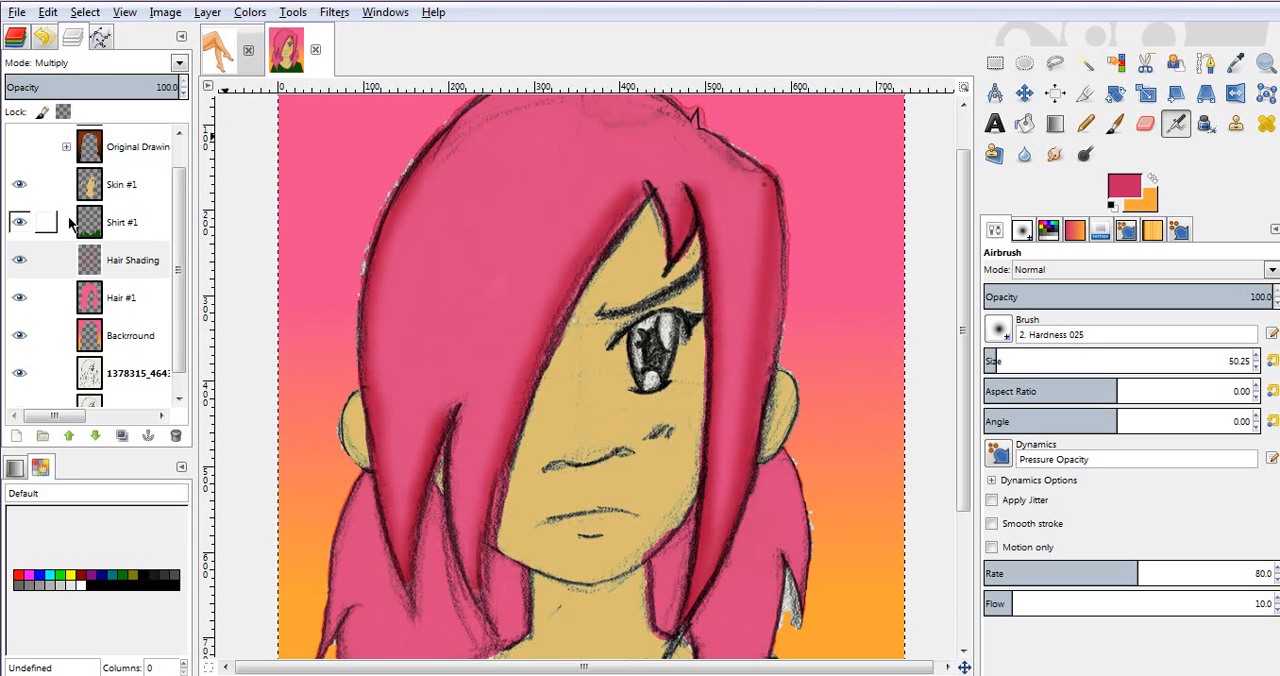
key(Down)
key(Down)
key(Down)
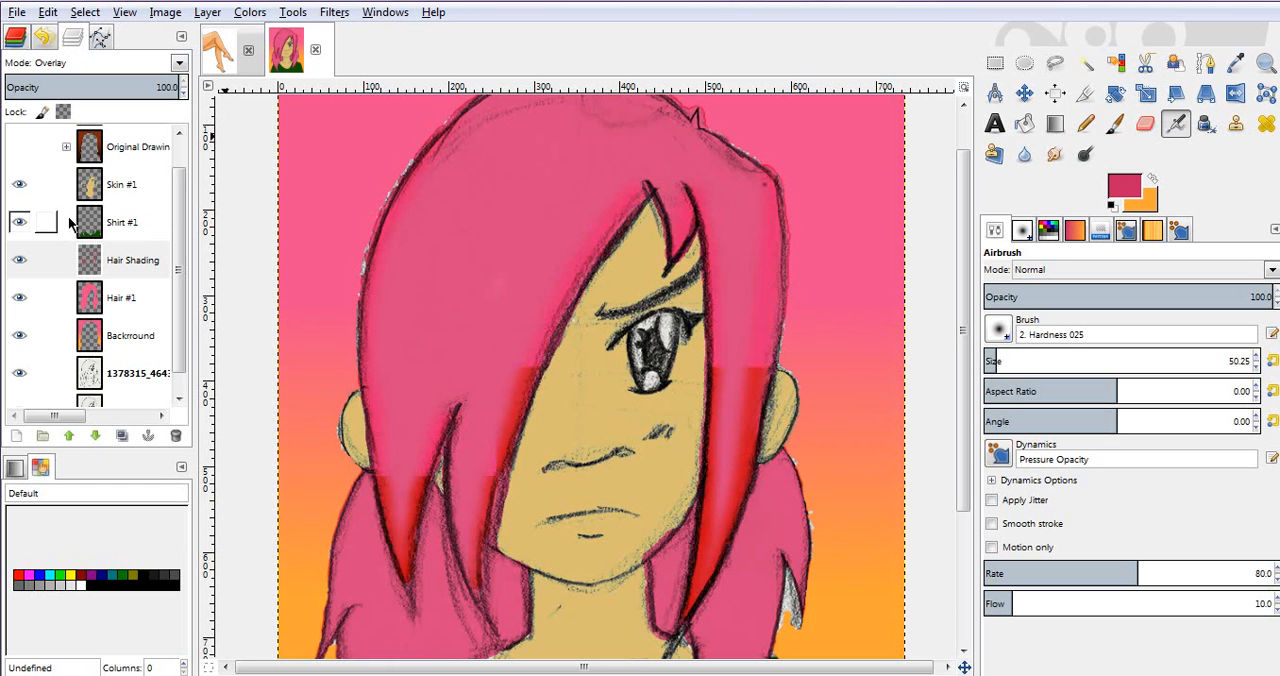
key(Down)
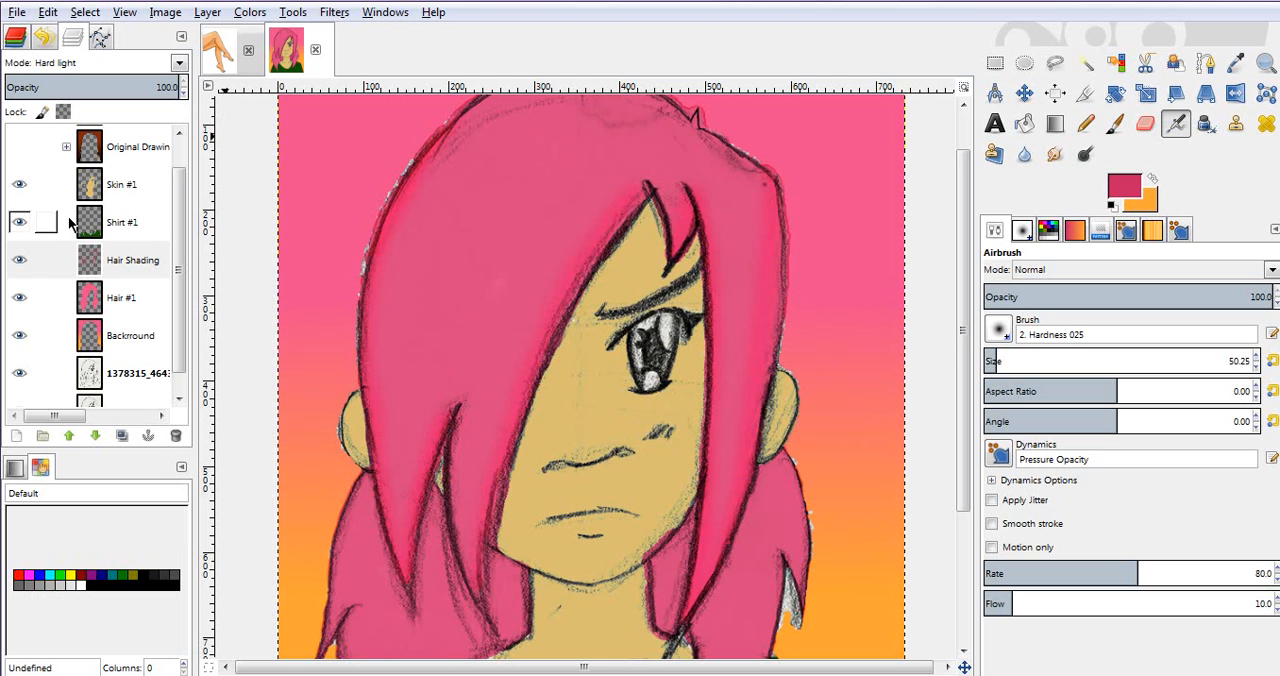
key(Down)
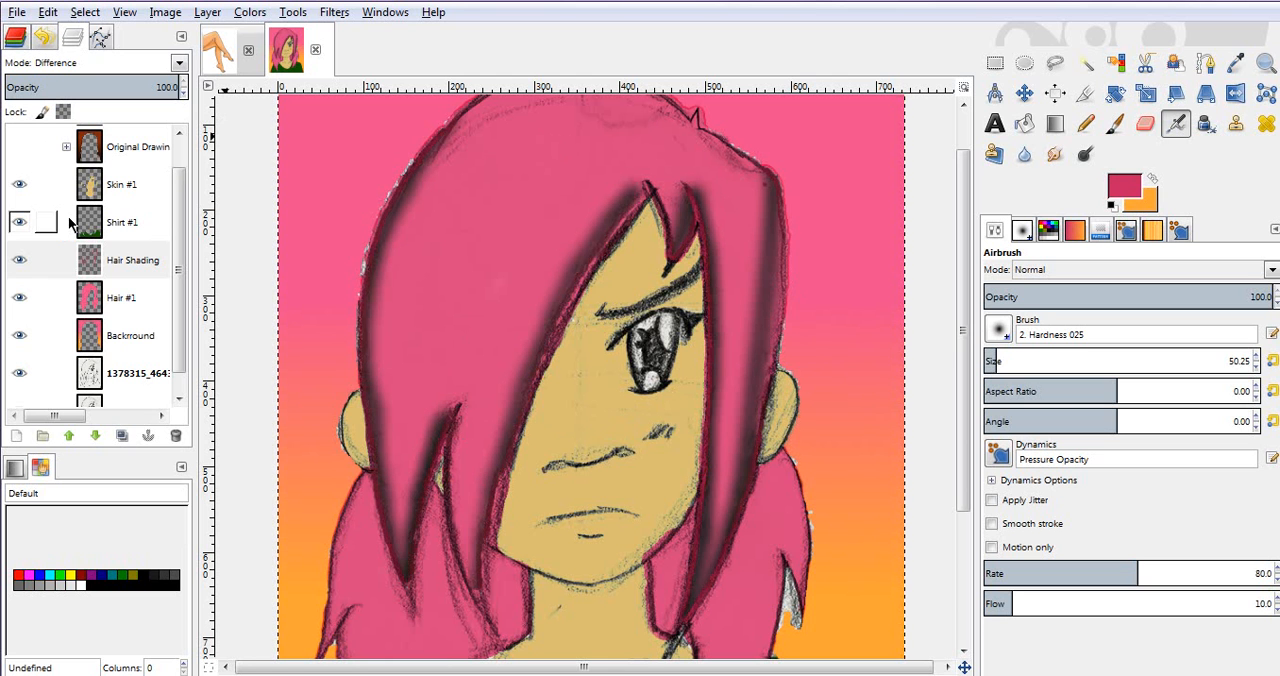
key(Down)
key(Down)
key(Down)
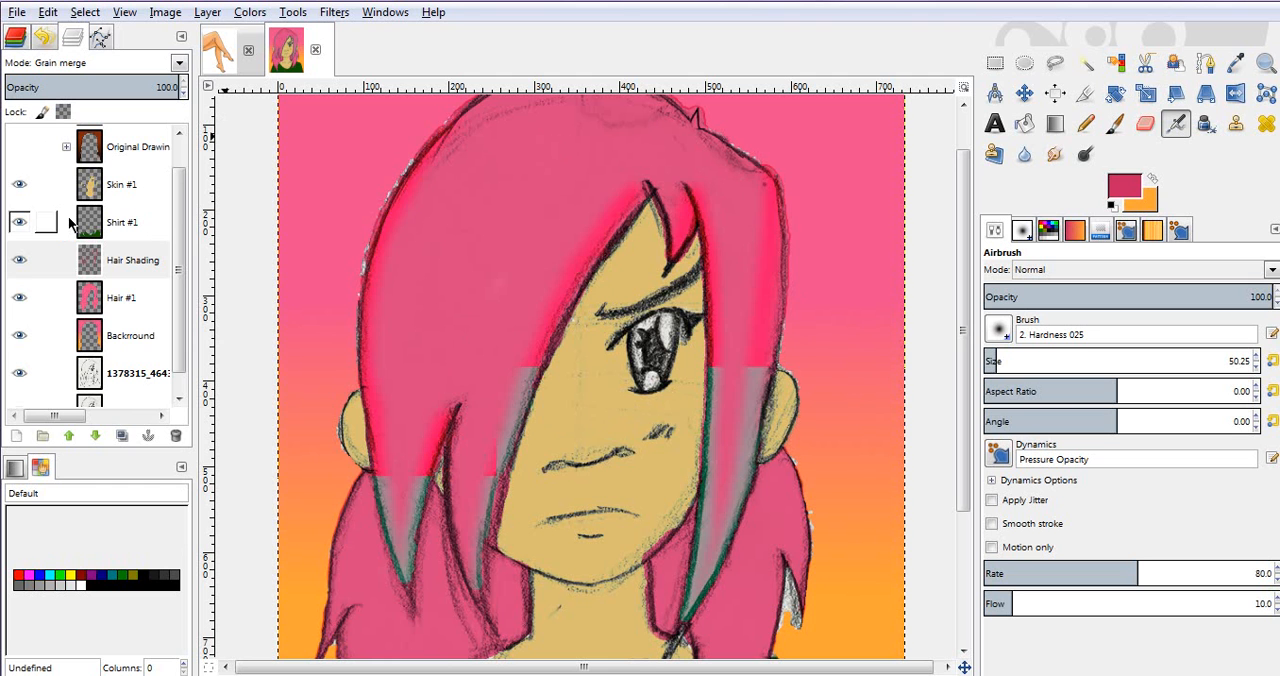
key(Down)
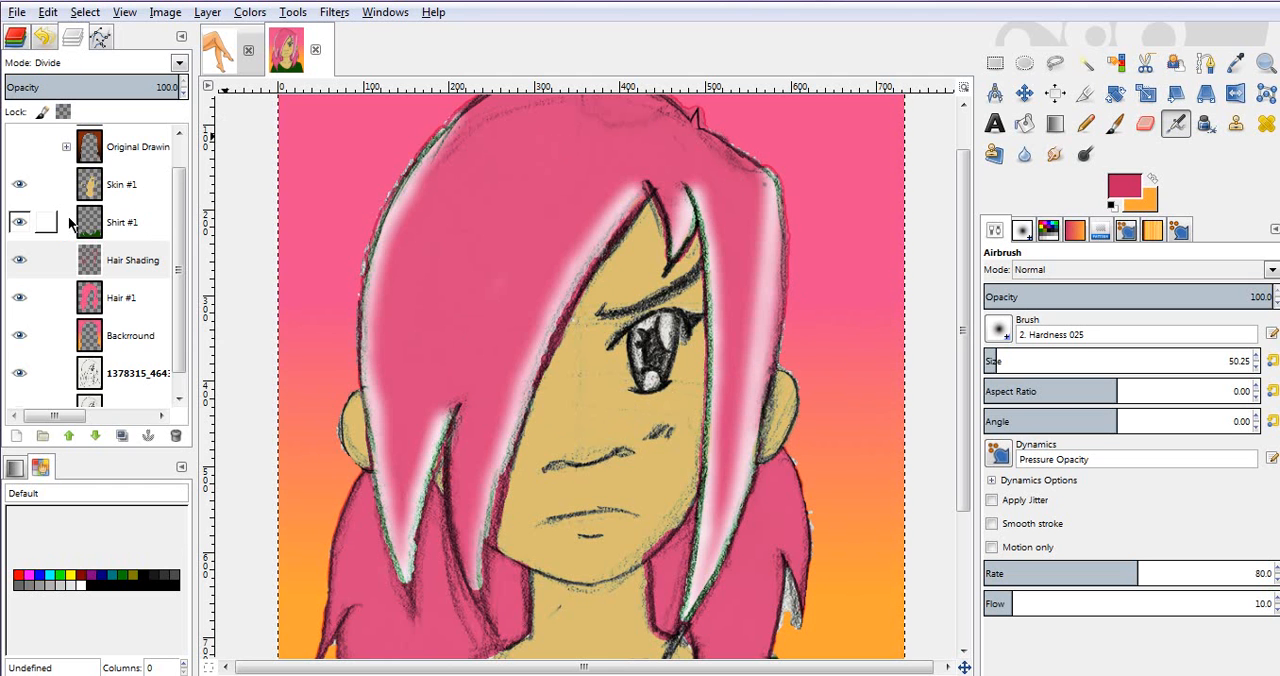
key(Down)
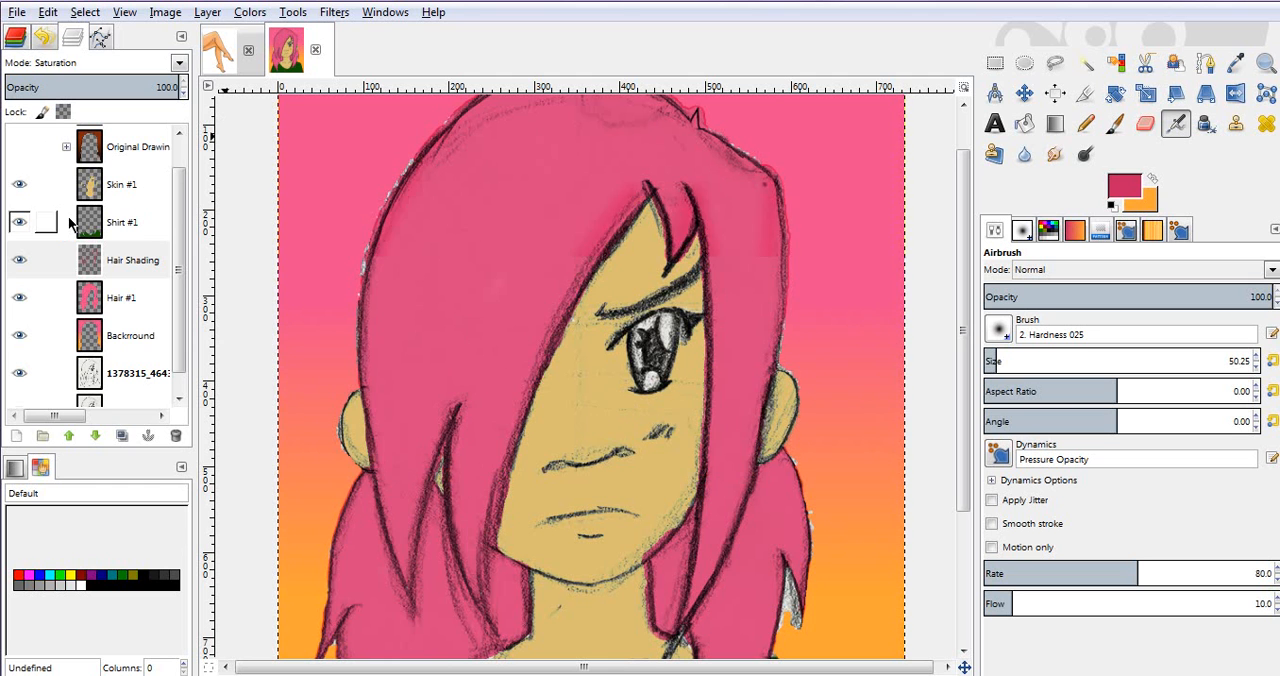
key(Down)
key(Down)
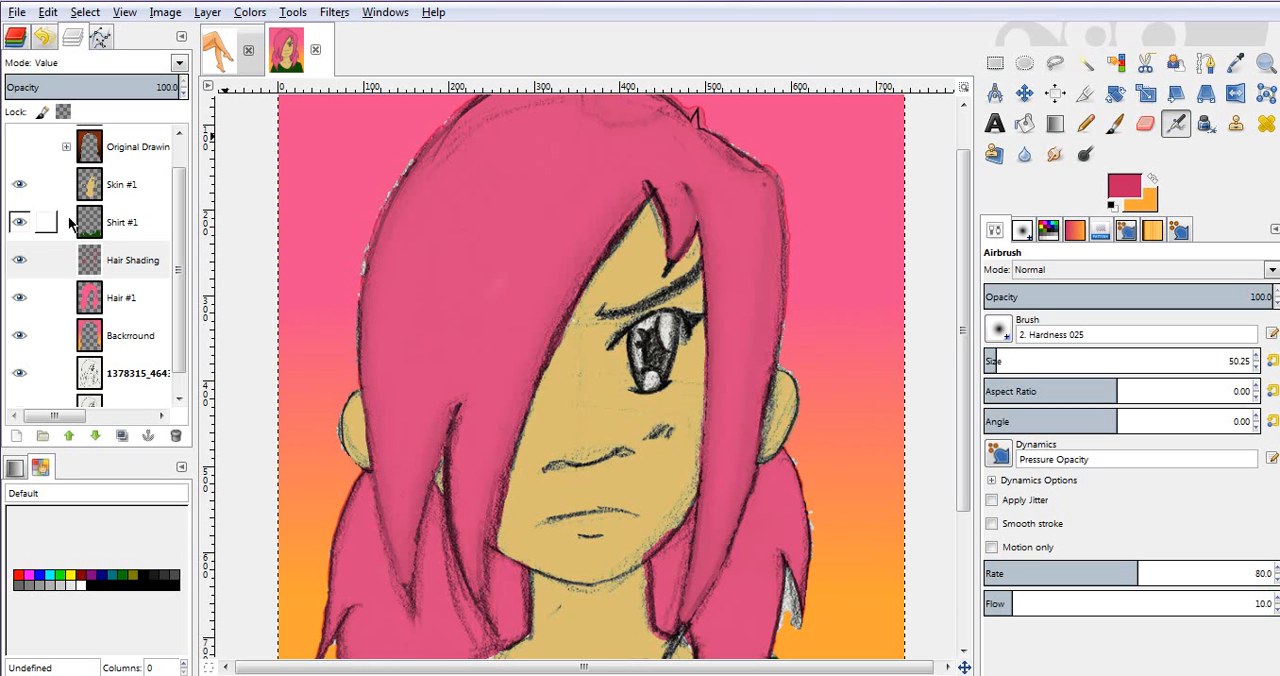
key(Up)
key(Up)
key(Up)
key(Up)
key(Up)
key(Up)
key(Up)
key(Up)
key(Up)
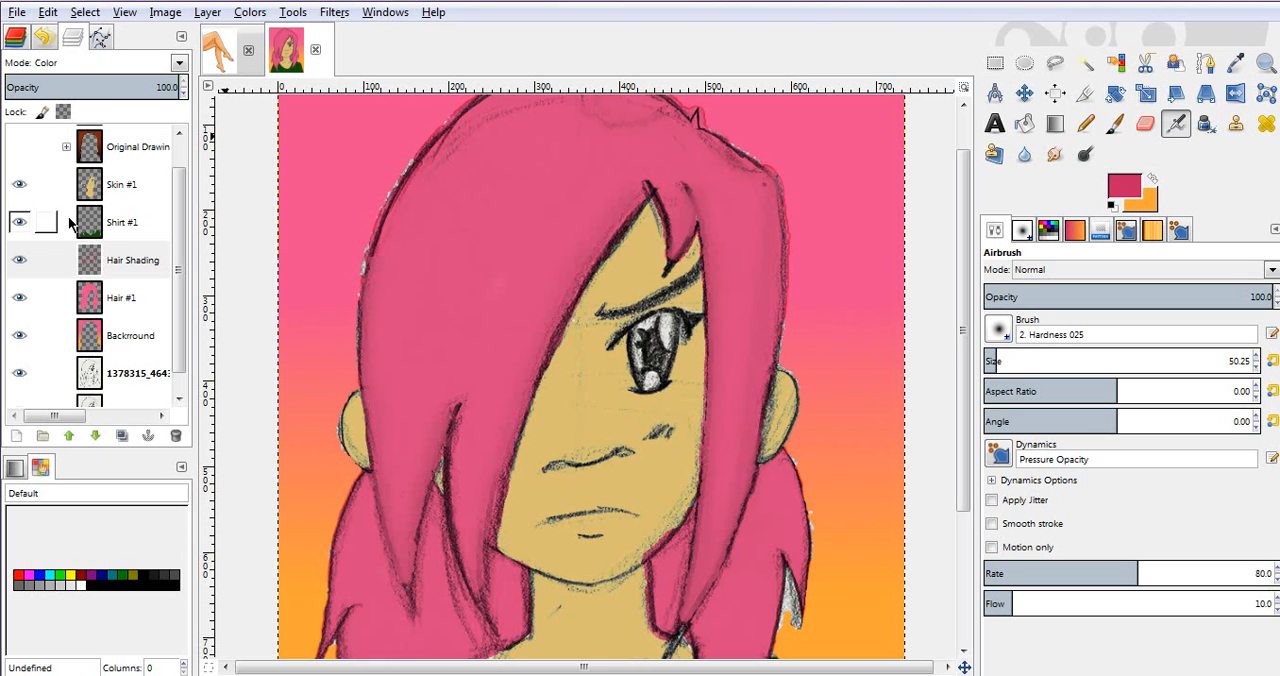
key(Down)
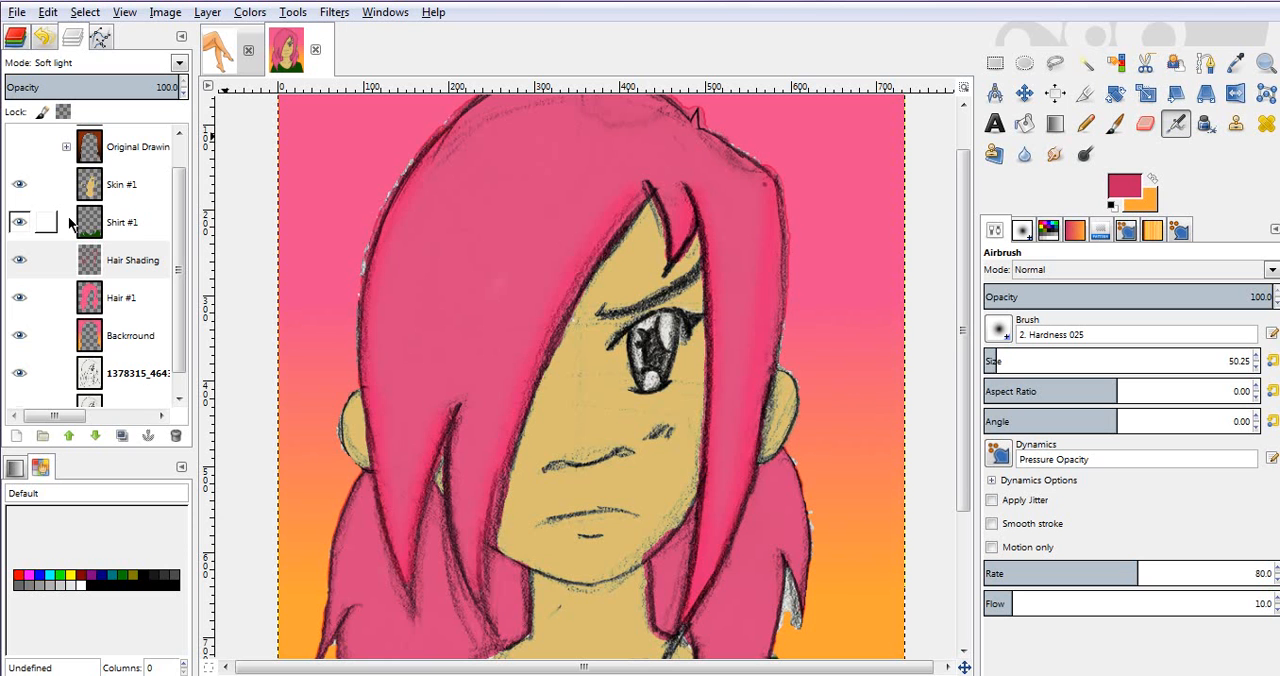
key(Down)
key(Up)
key(Up)
key(Up)
key(Up)
key(Up)
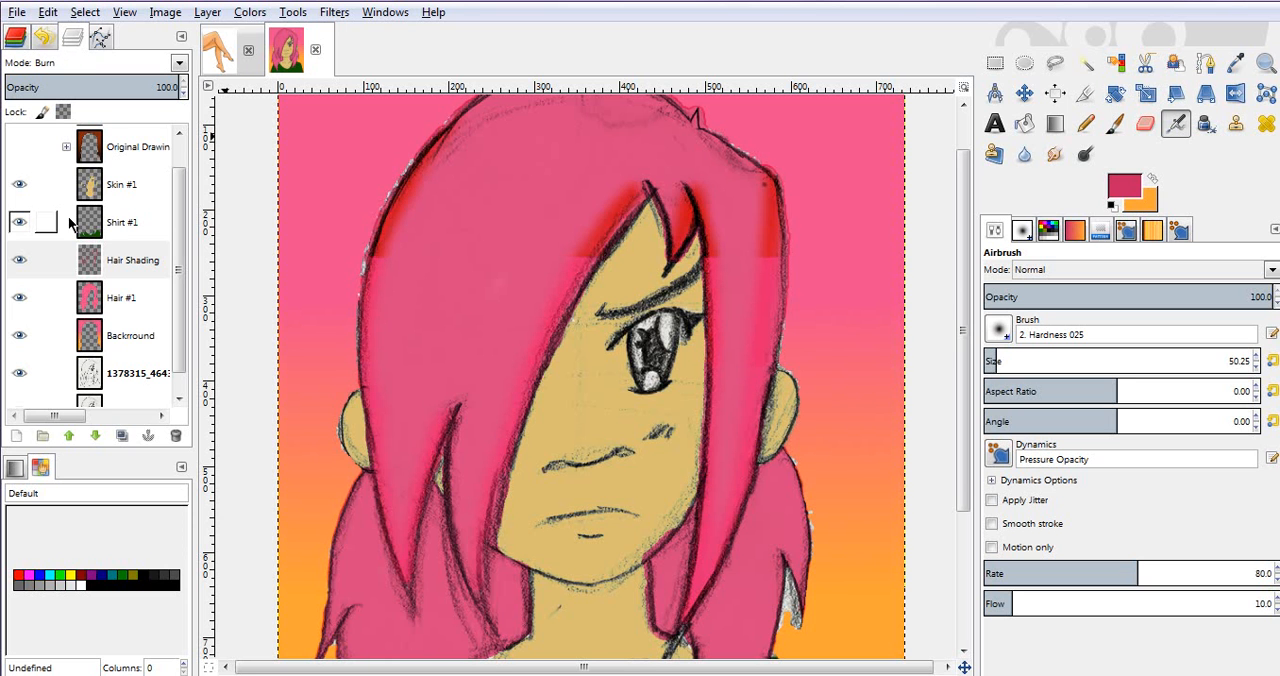
key(Down)
key(Down)
key(Down)
key(Down)
key(Down)
key(Down)
key(Down)
key(Down)
key(Down)
key(Down)
key(Down)
key(Down)
key(Down)
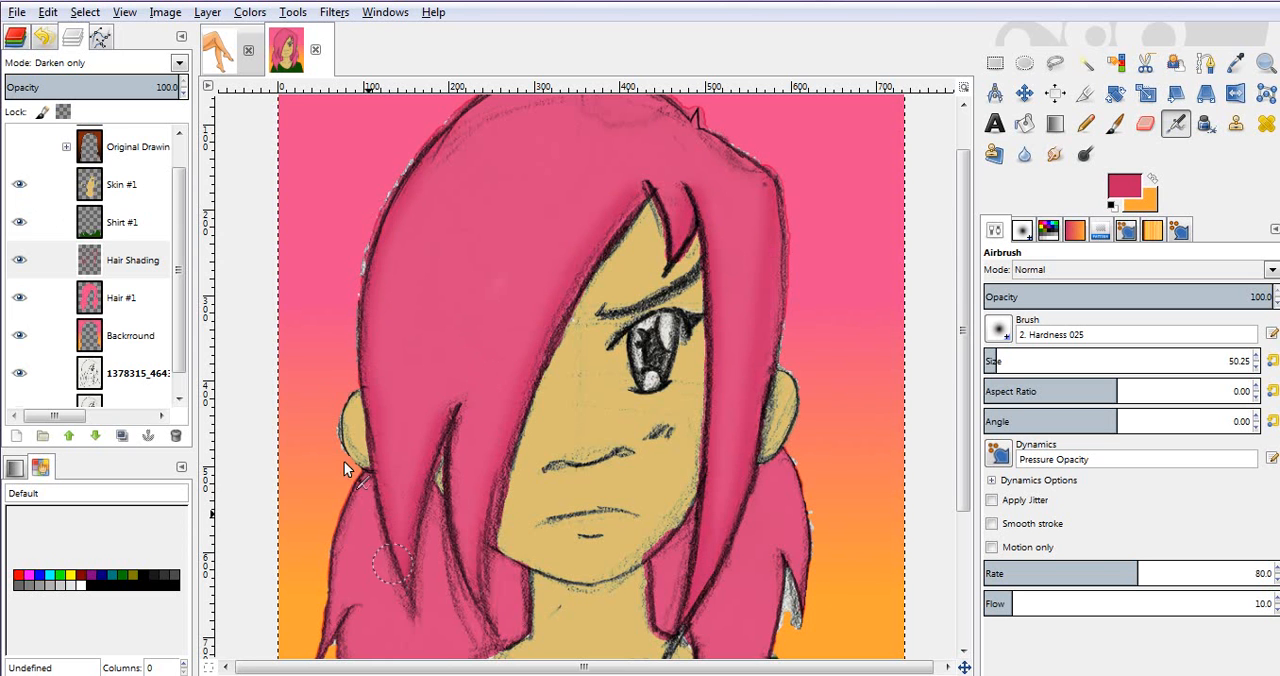
Step: Fuzzy-select the lower left hair section and the small section beside the neck with the Hair #1 layer active
drag(965, 295, 971, 374)
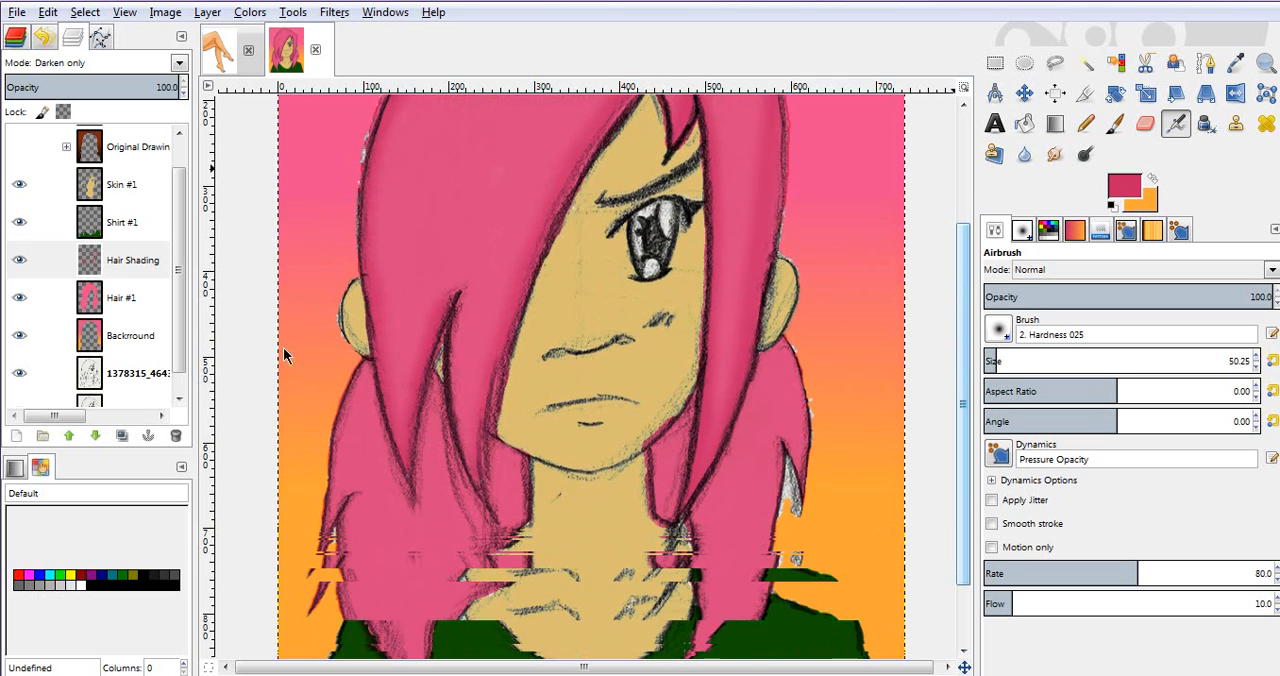
click(104, 294)
key(u)
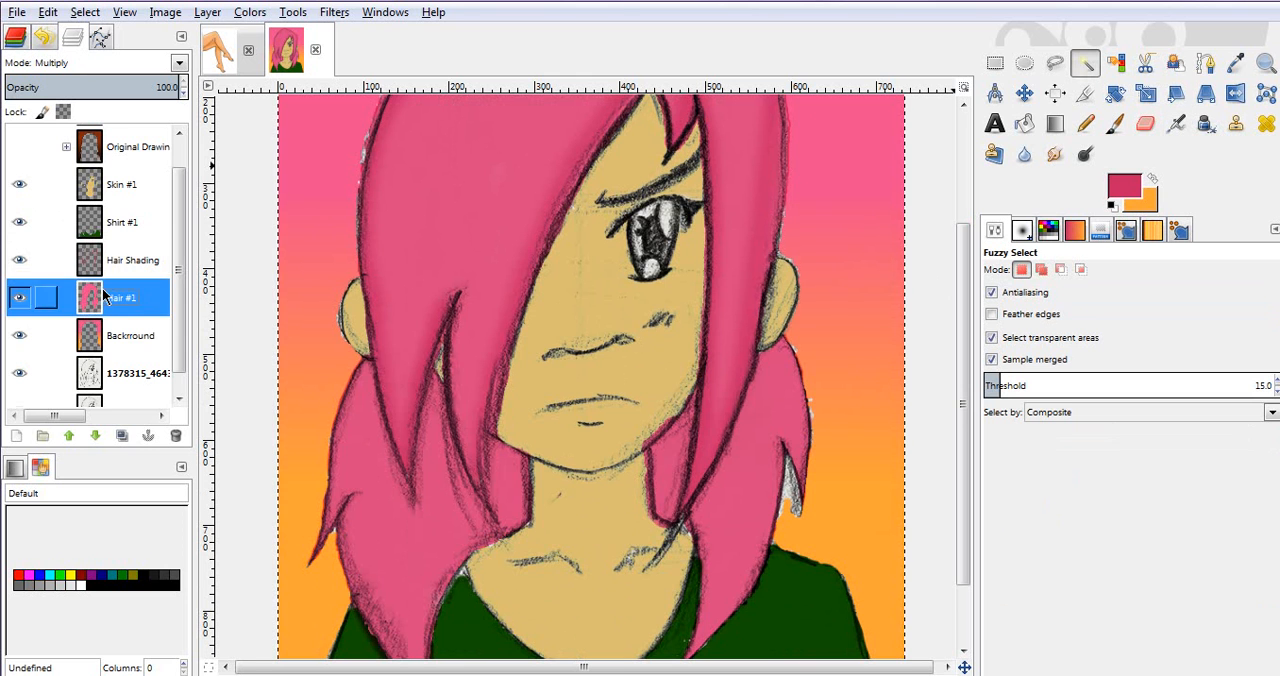
click(401, 548)
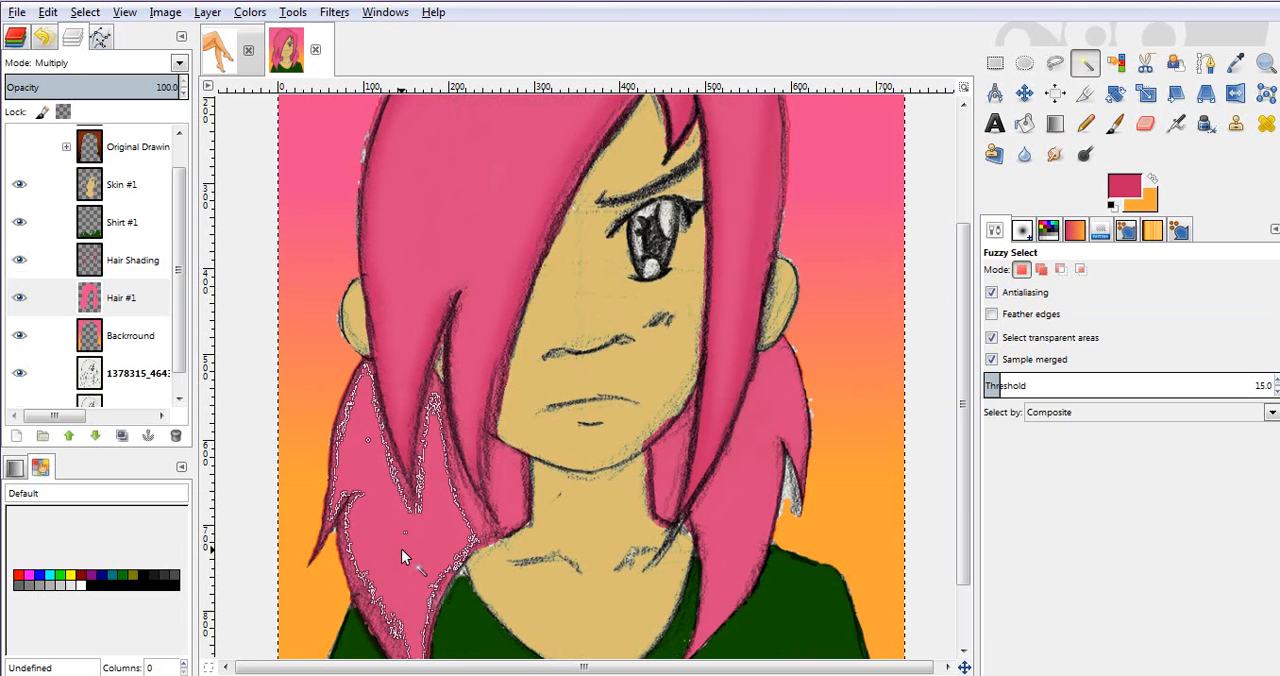
shift+click(500, 495)
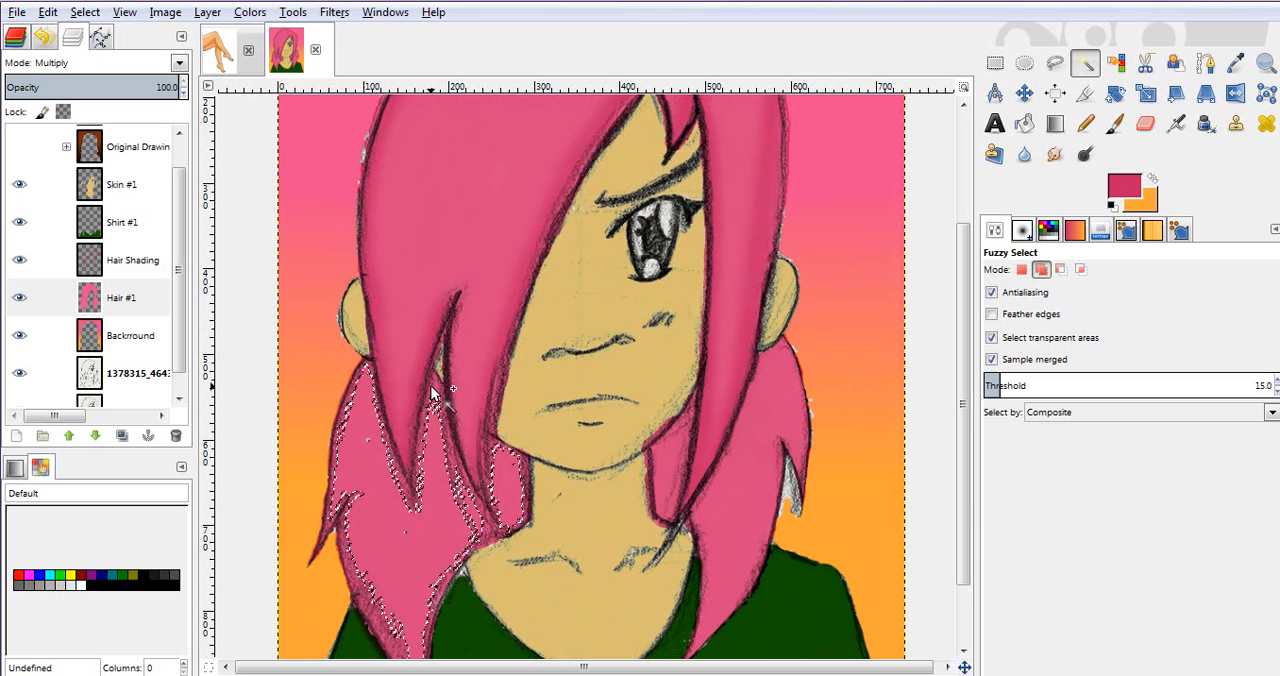
Step: Fuzzy-select the lower hair sections on both sides of the neck with the scanned sketch layer active and Sample merged enabled
click(149, 378)
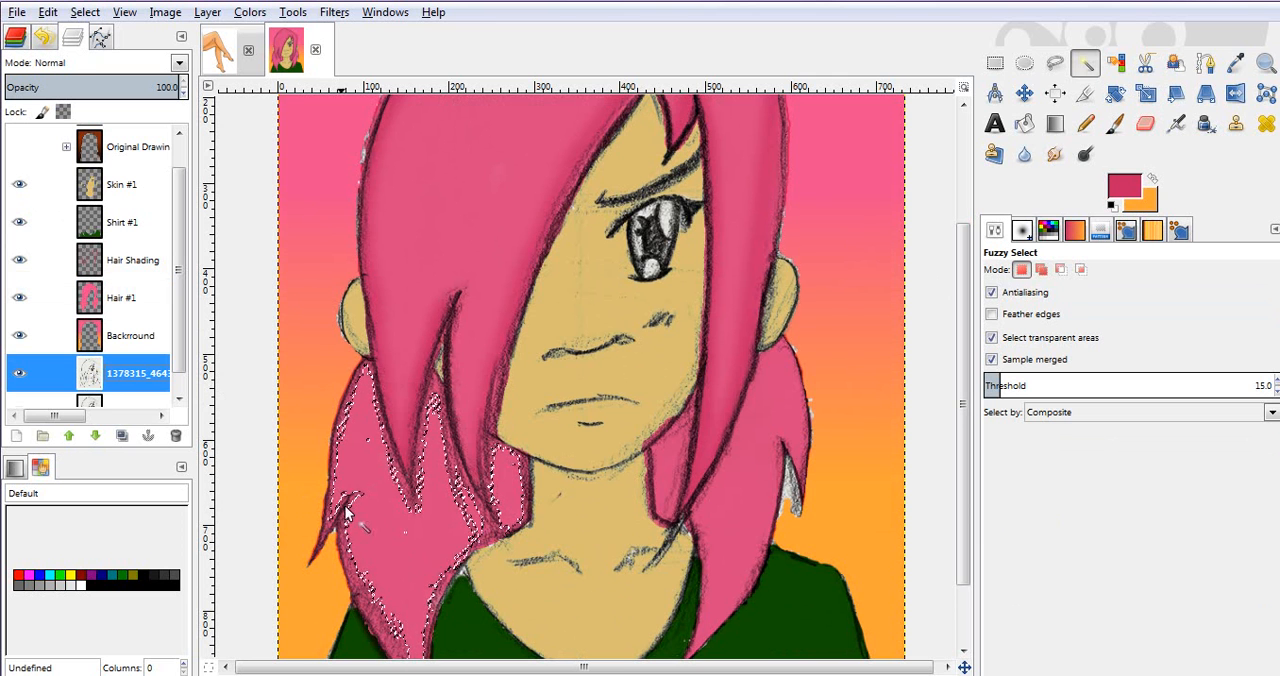
click(388, 523)
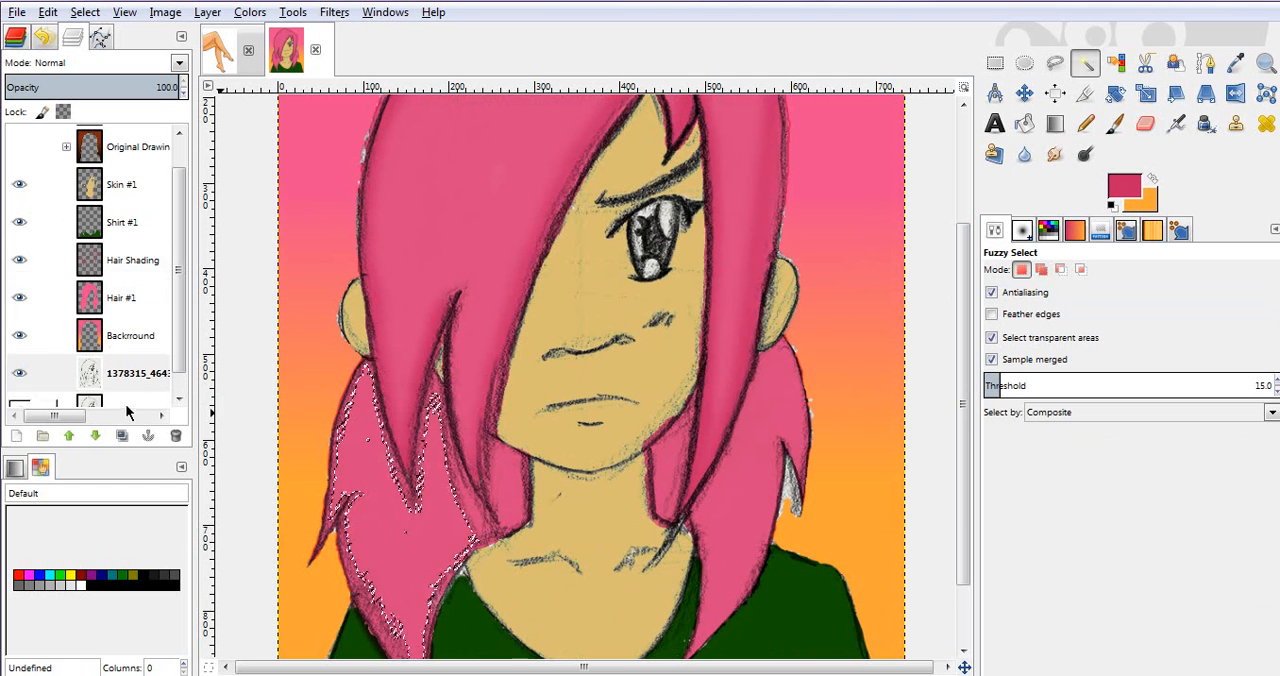
shift+click(730, 503)
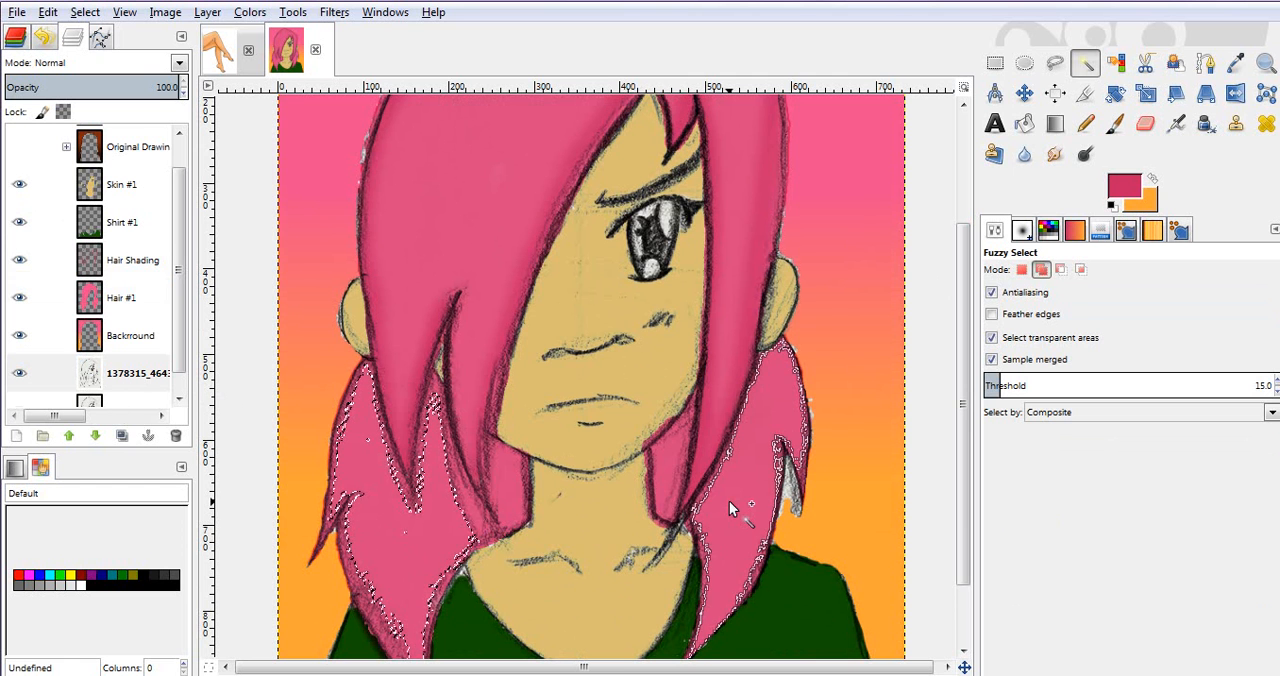
shift+click(664, 456)
shift+click(505, 495)
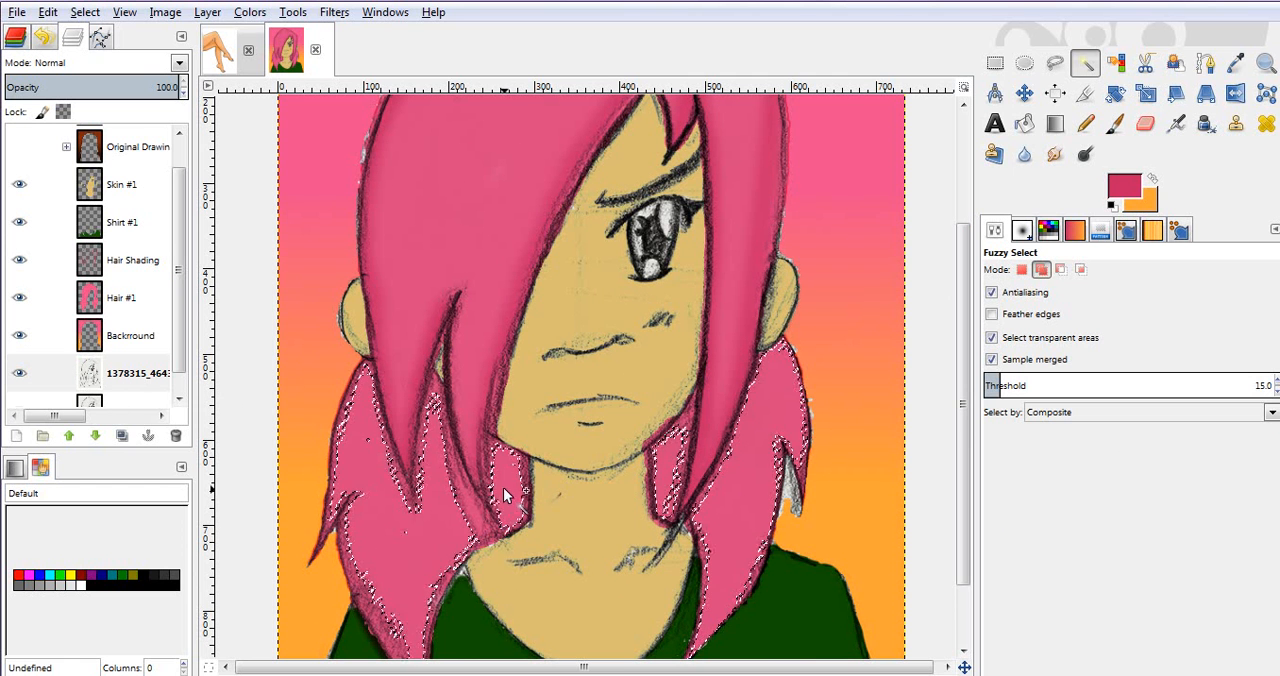
shift+click(474, 513)
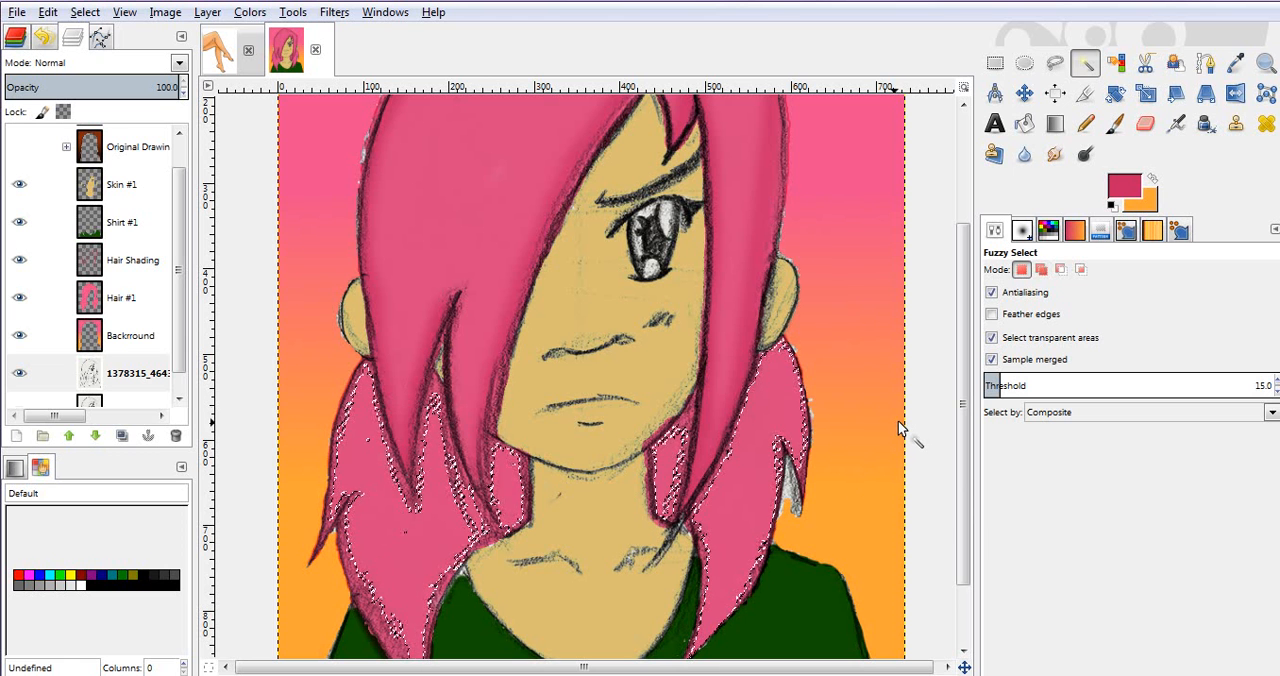
Step: Turn off Sample merged for Fuzzy Select and select the hair area on the Hair #1 layer
click(1008, 366)
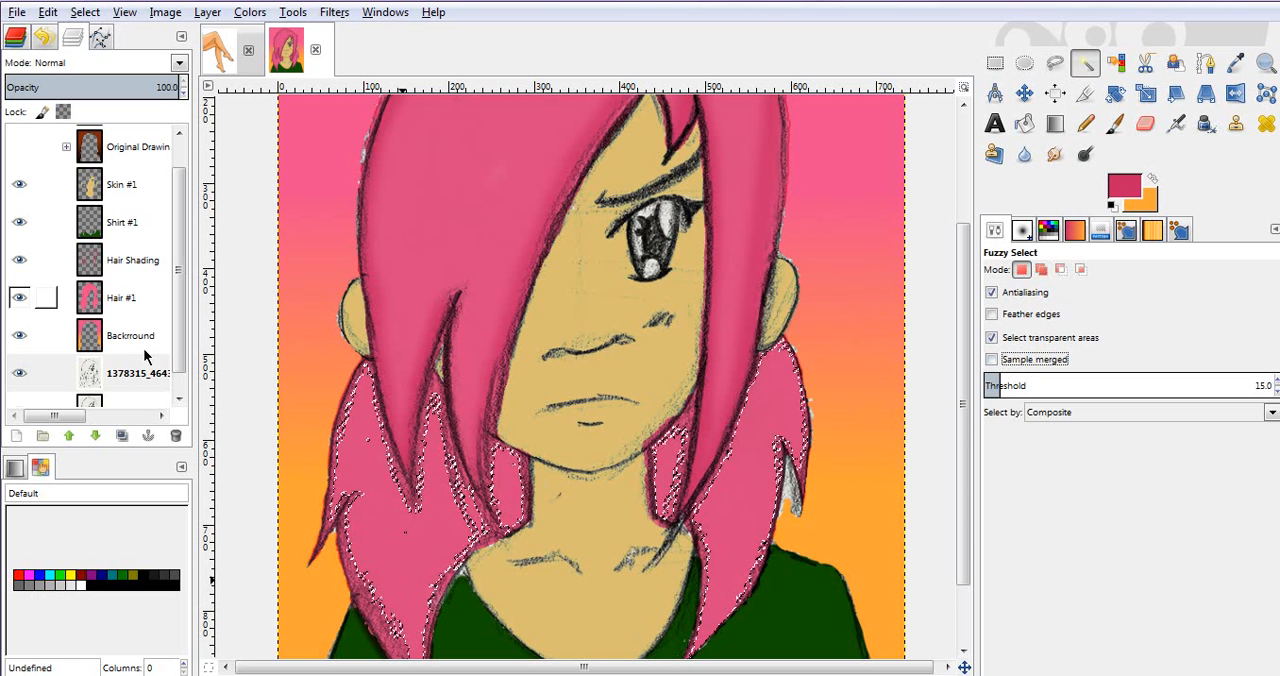
click(121, 297)
click(381, 550)
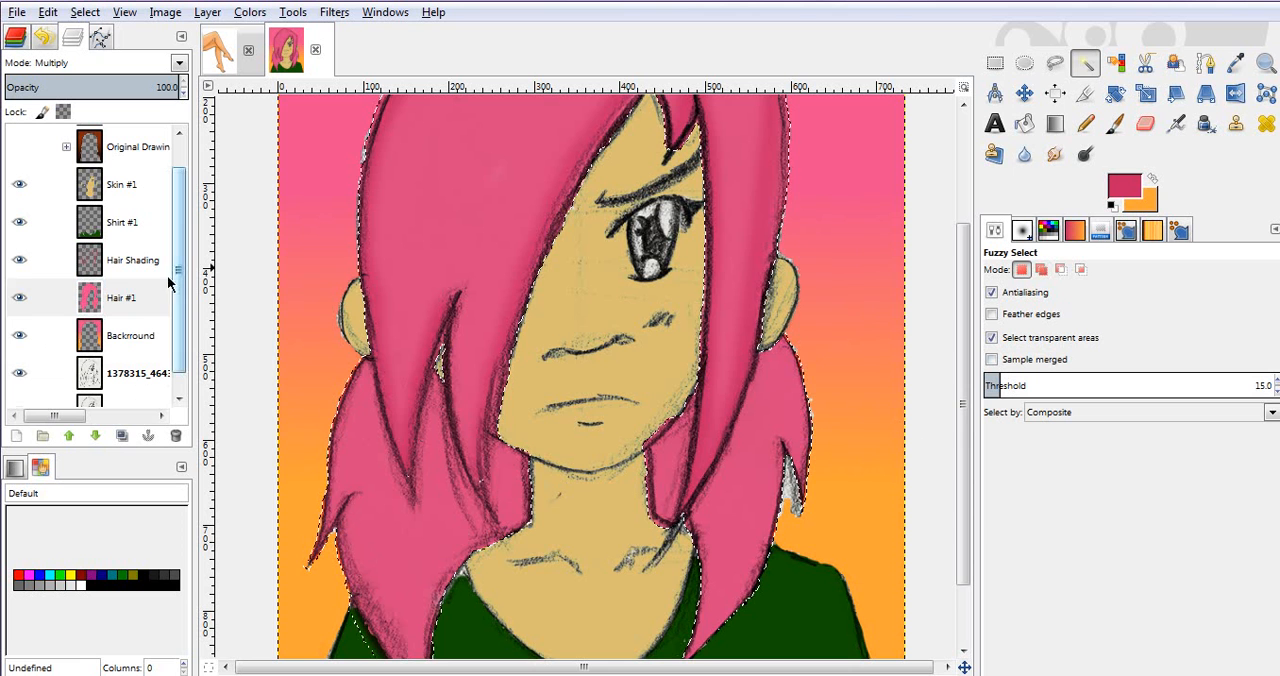
Step: Replace the selection with the lower hair sections on both sides of the neck, fuzzy-selected from the scanned sketch layer
click(118, 373)
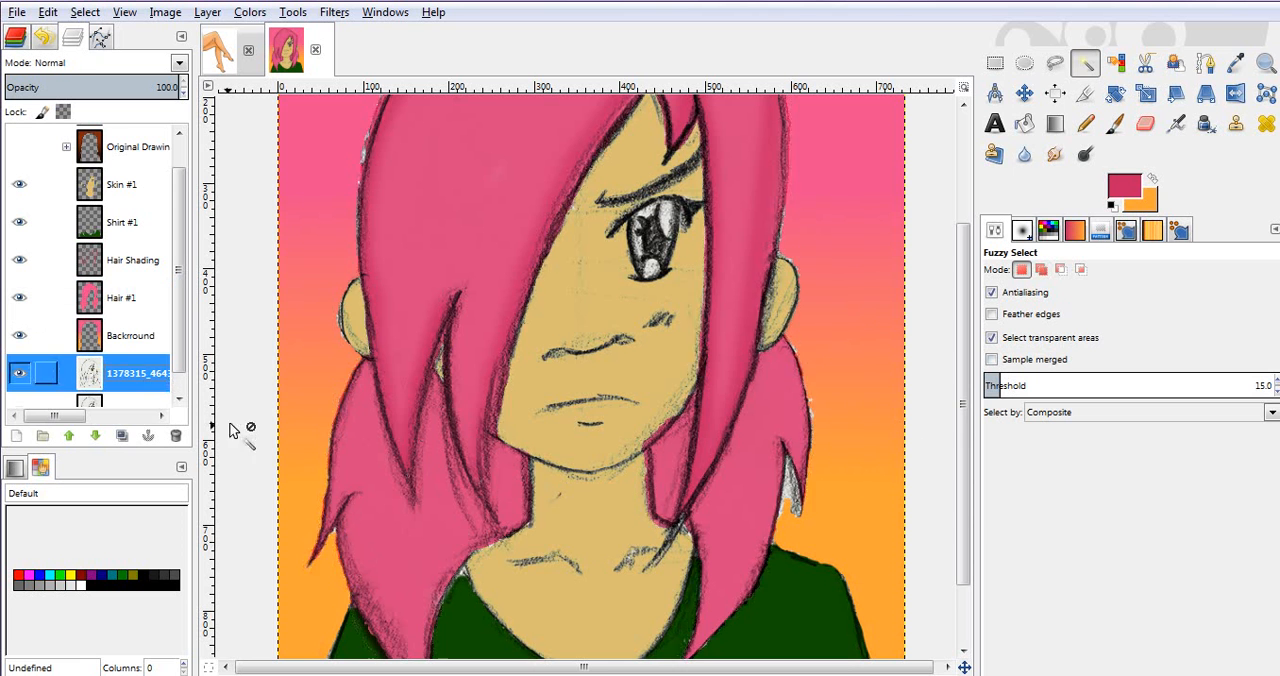
click(387, 545)
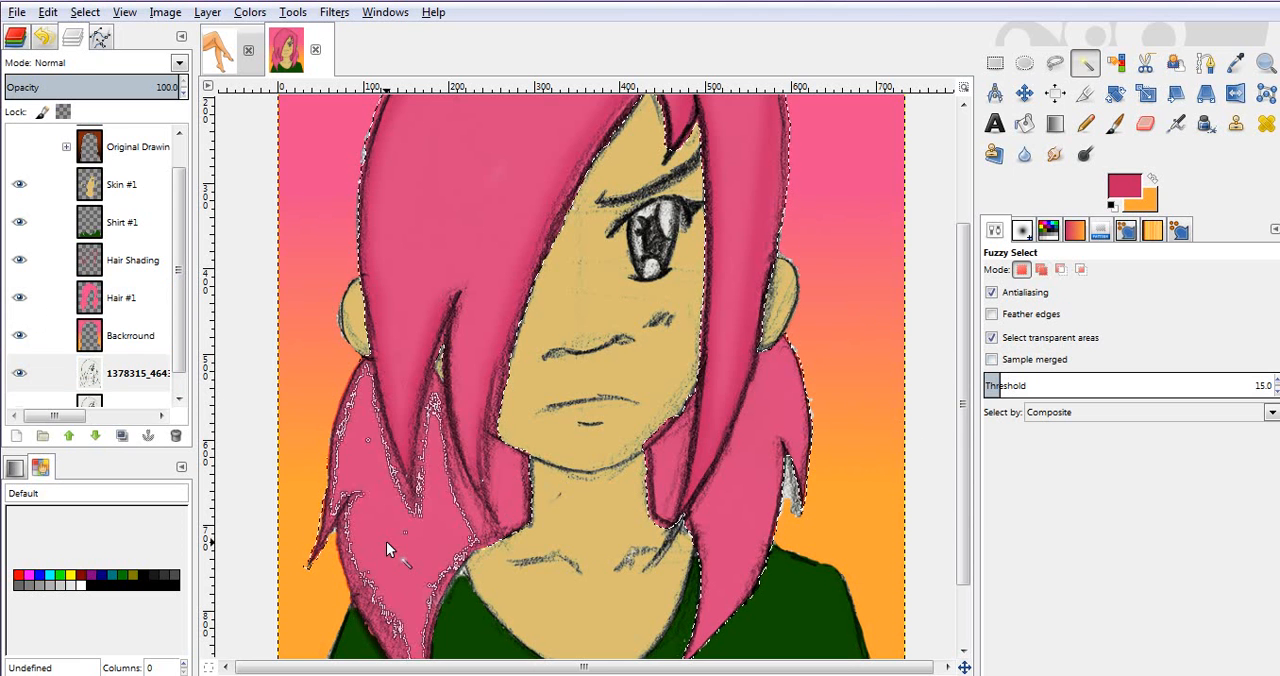
shift+click(743, 484)
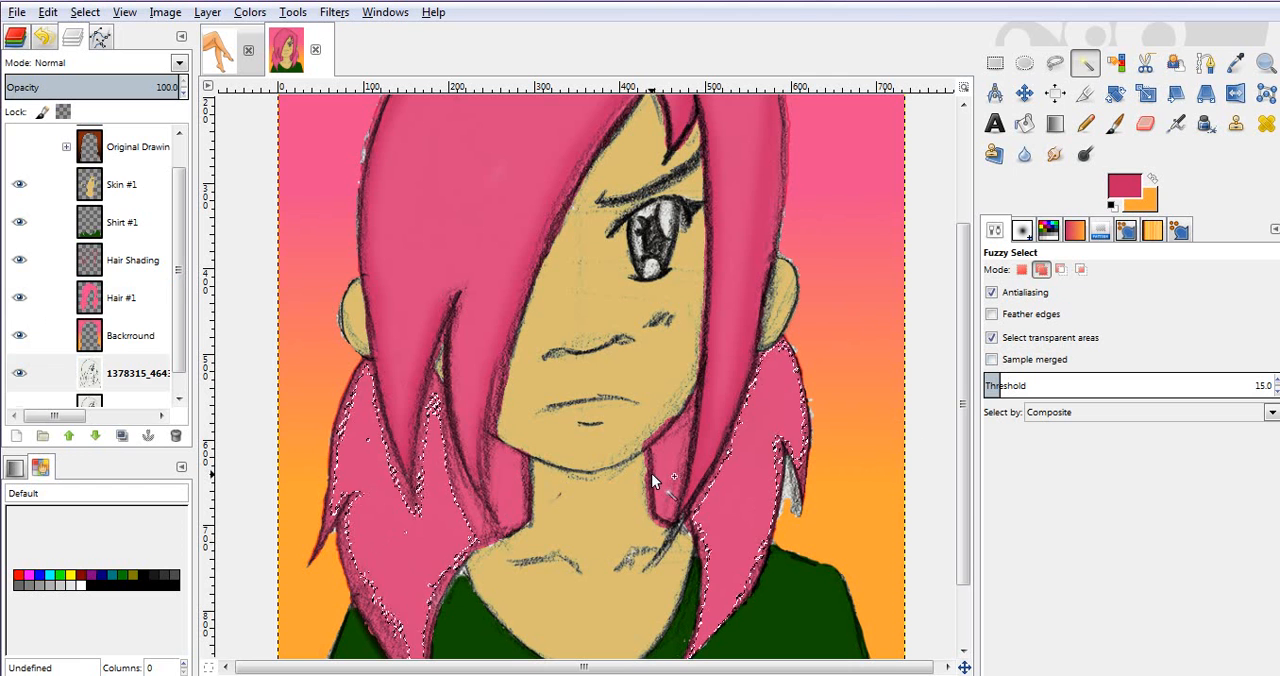
shift+click(658, 469)
shift+click(503, 486)
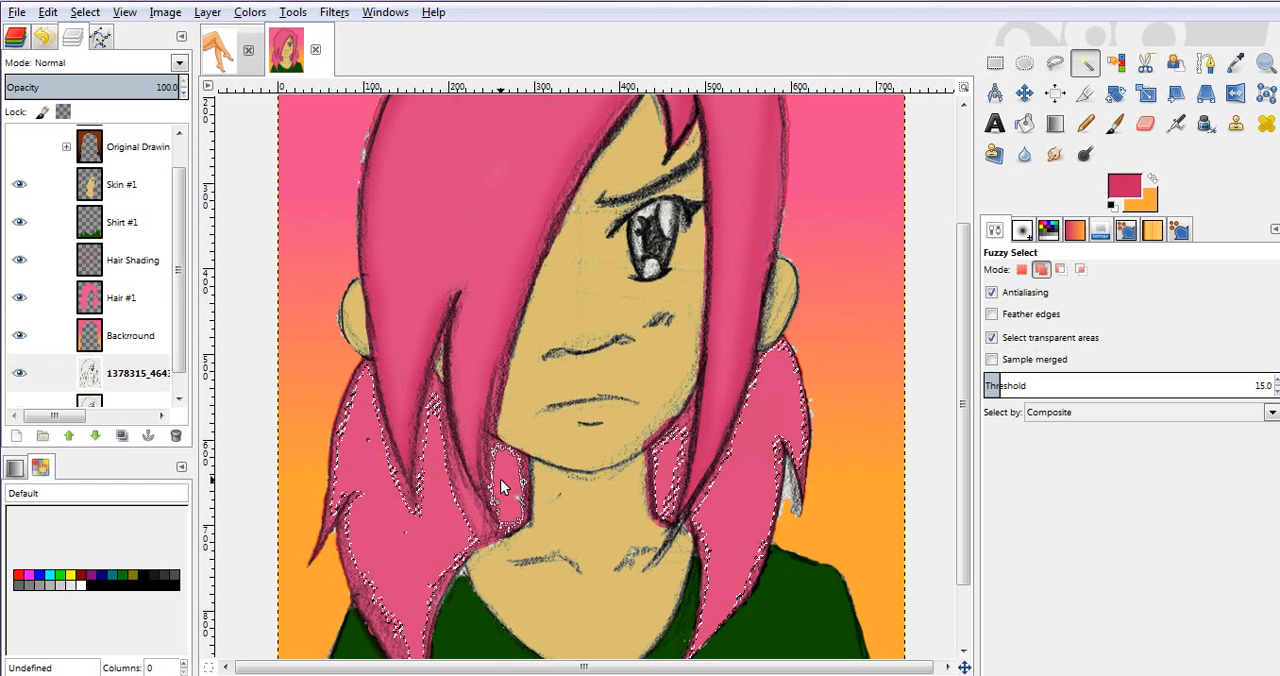
Step: Add the unselected strip between the strands of the lower left hair section to the fuzzy selection
shift+click(429, 430)
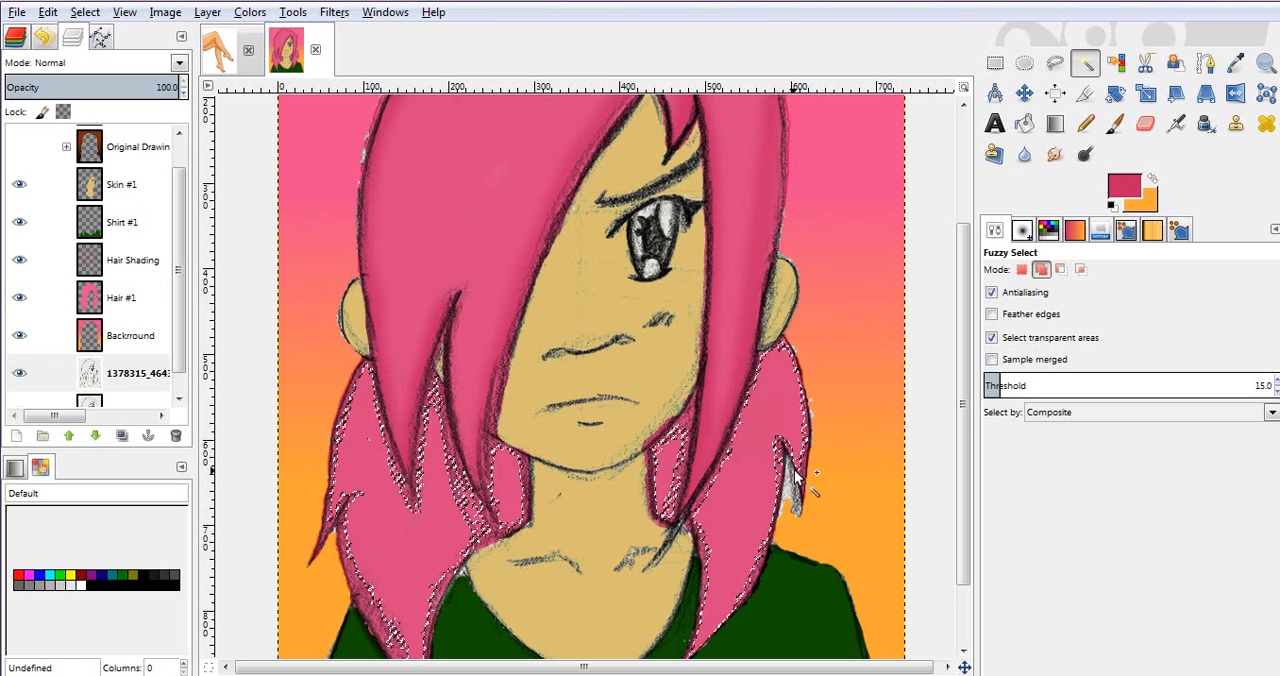
drag(966, 395, 973, 453)
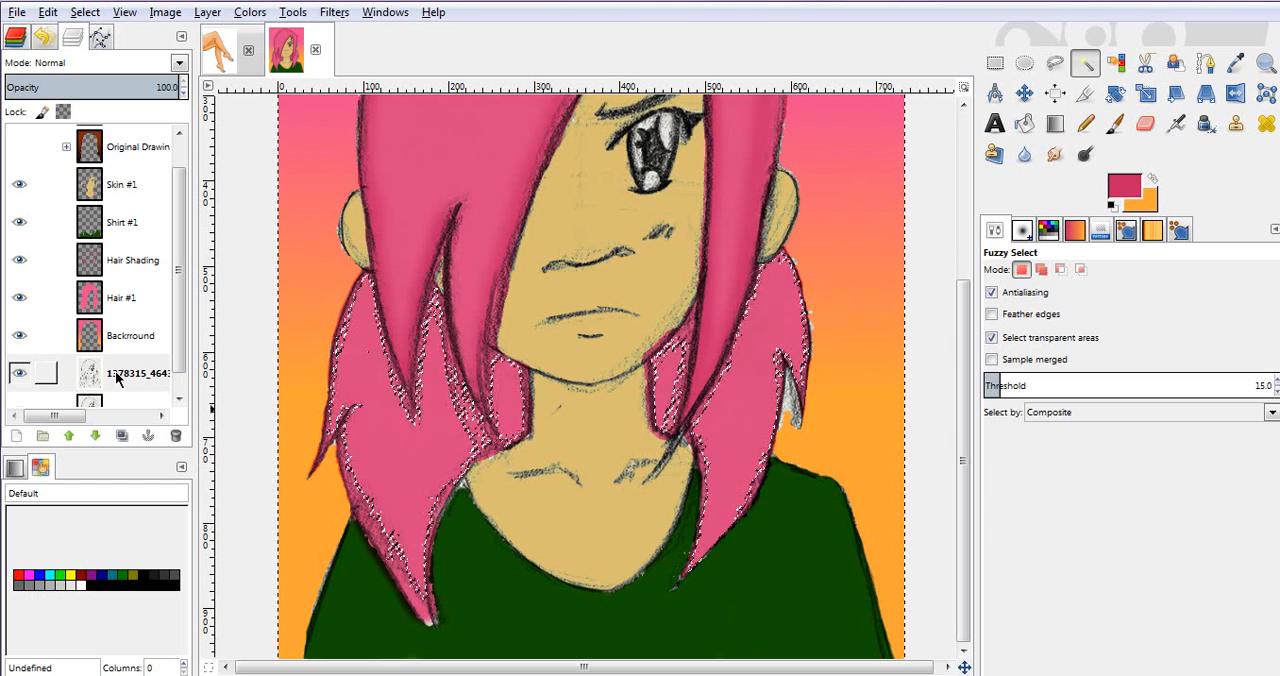
Step: Set the background colour to black, with the Paintbrush as the active tool
key(p)
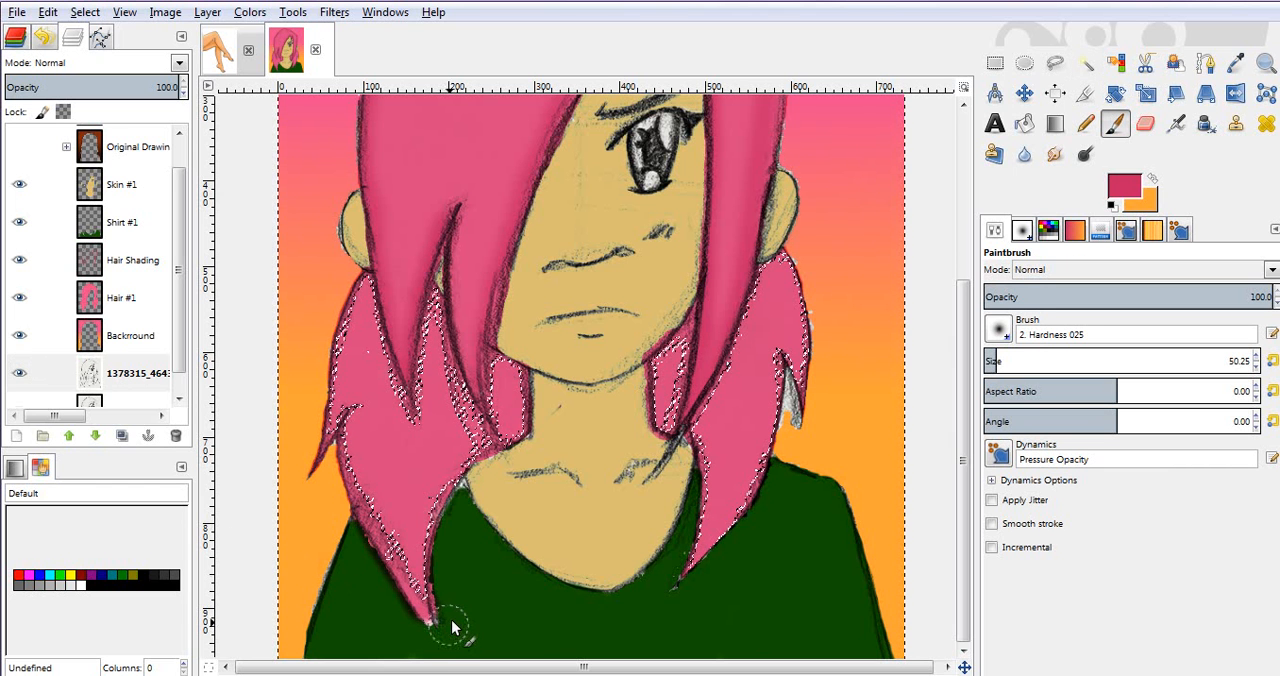
click(1150, 205)
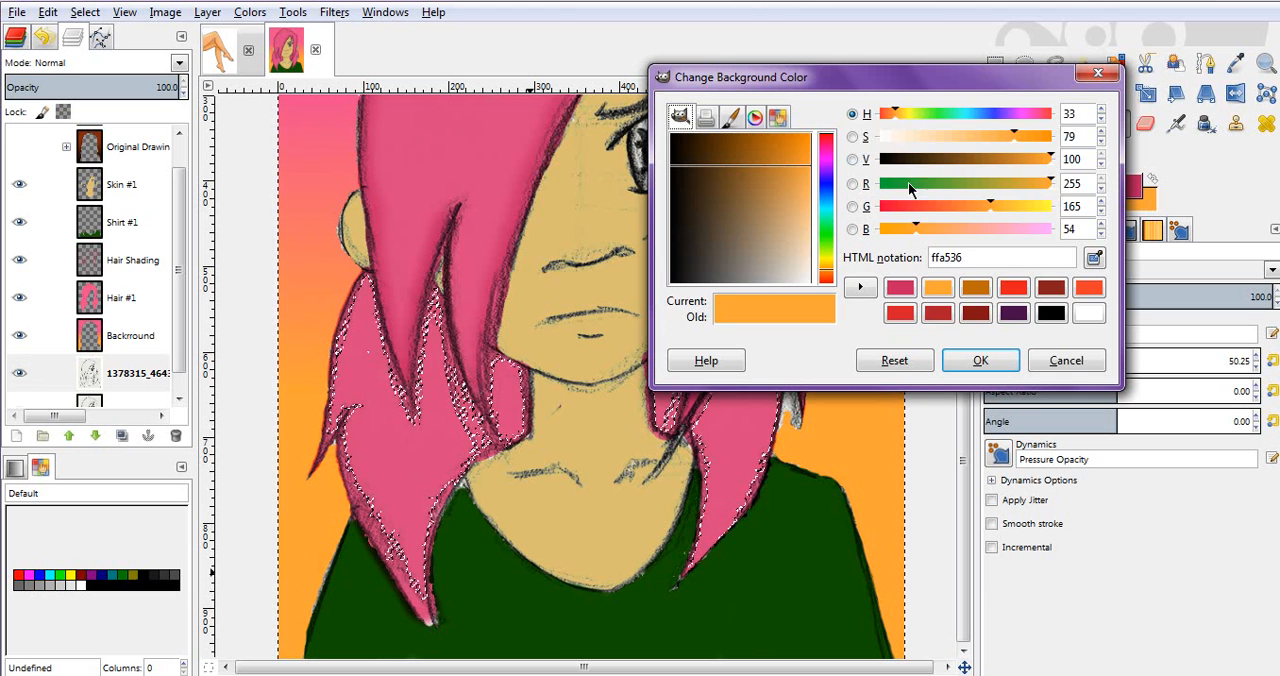
drag(922, 158, 840, 172)
click(985, 361)
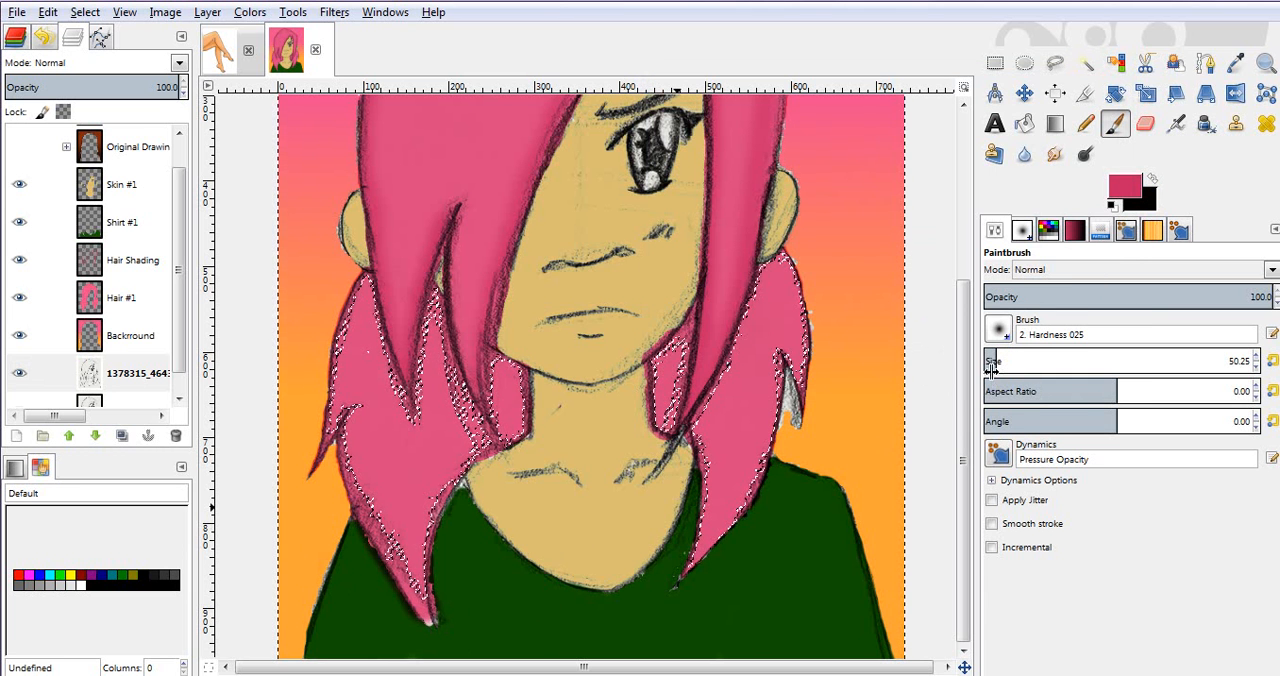
Step: Set the paintbrush size to 11.55 and choose the 2. Hardness 100 brush
click(990, 358)
click(990, 360)
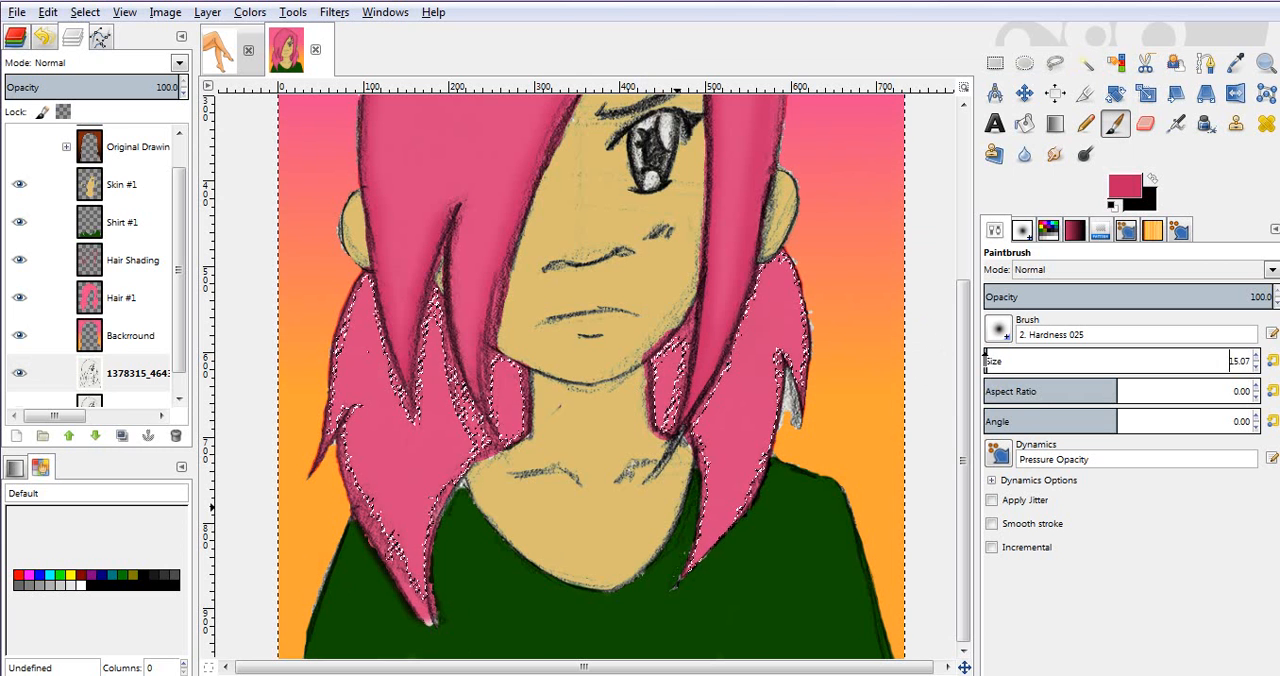
click(998, 333)
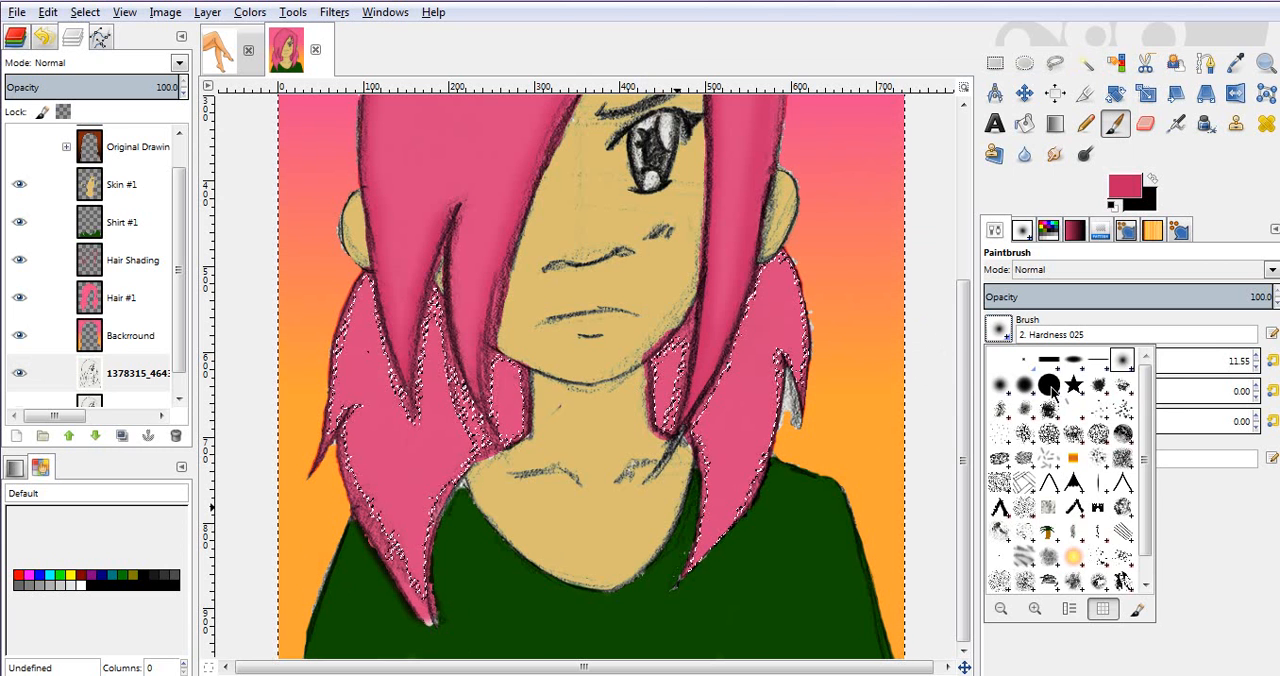
click(1053, 392)
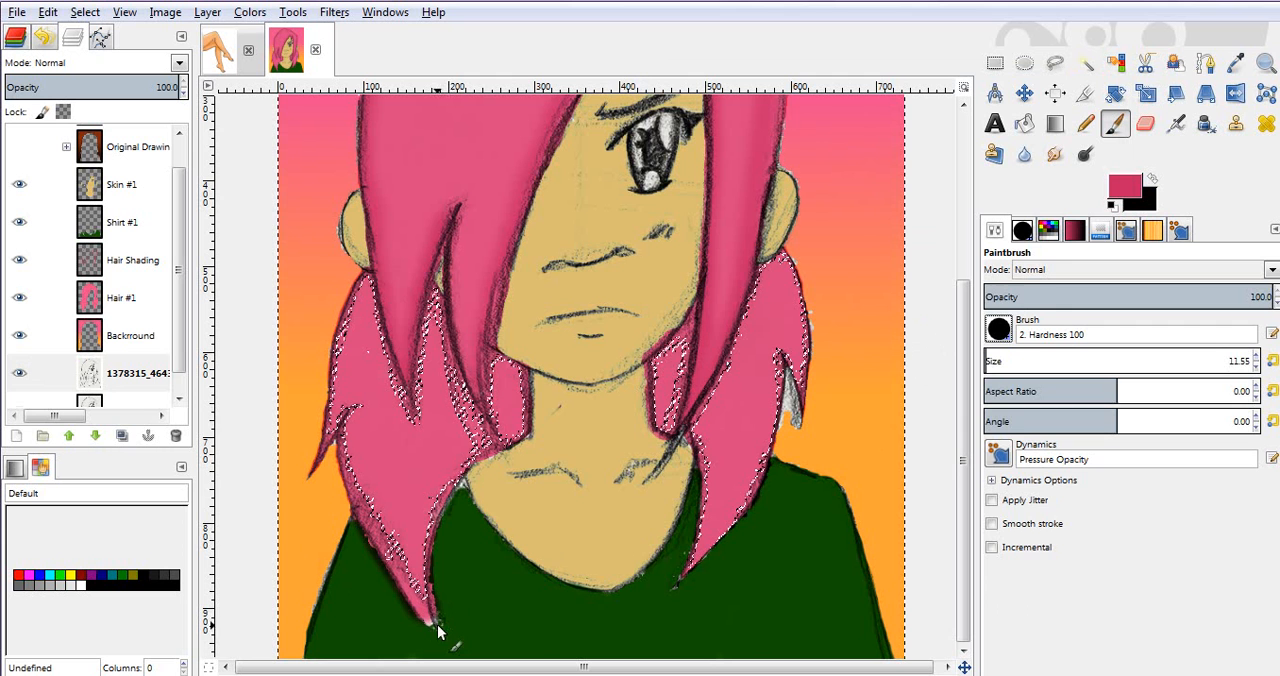
Step: Prepare the Paintbrush for the open tip of the lower left hair strand with size 3.46 and black as the foreground colour
key(z)
drag(365, 552, 537, 641)
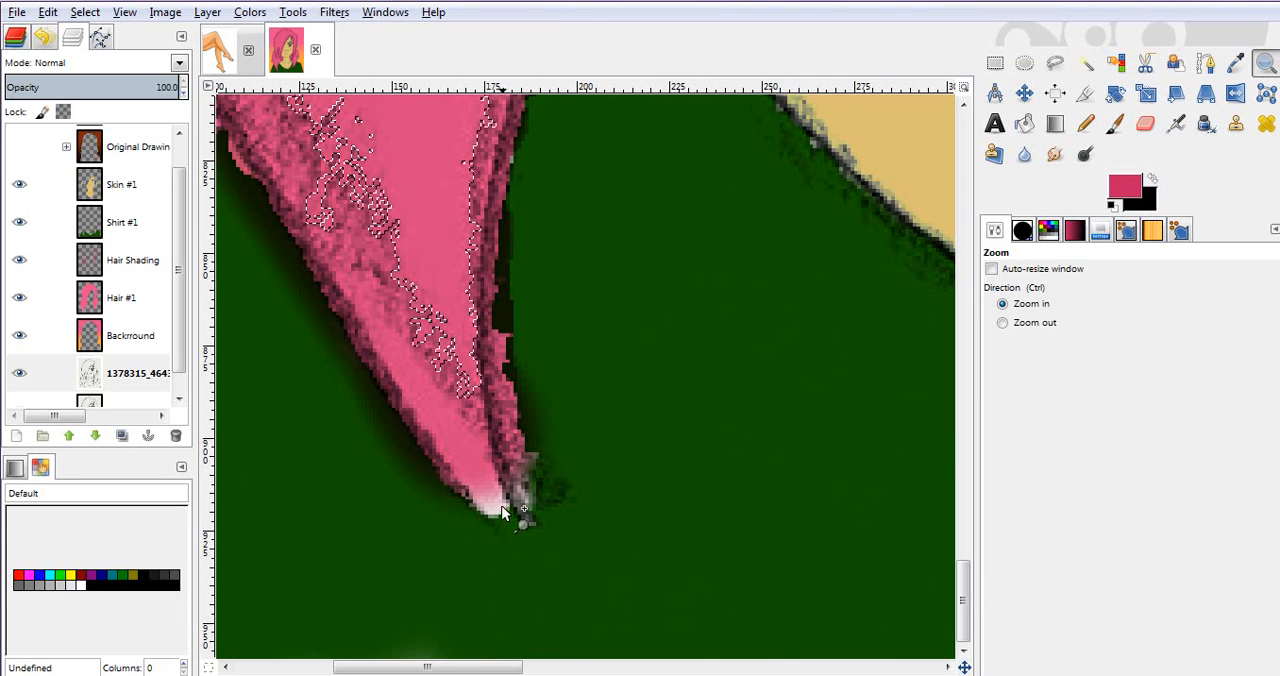
key(p)
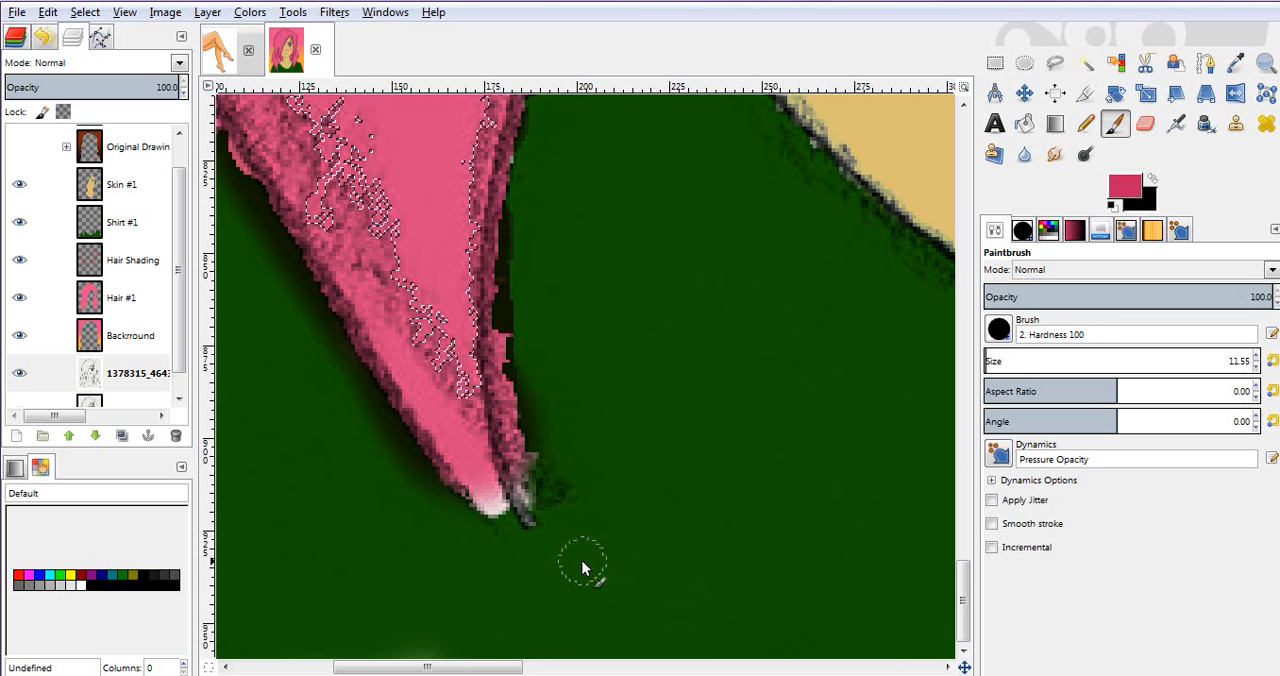
drag(1017, 363, 990, 385)
key(ctrl+z)
key(x)
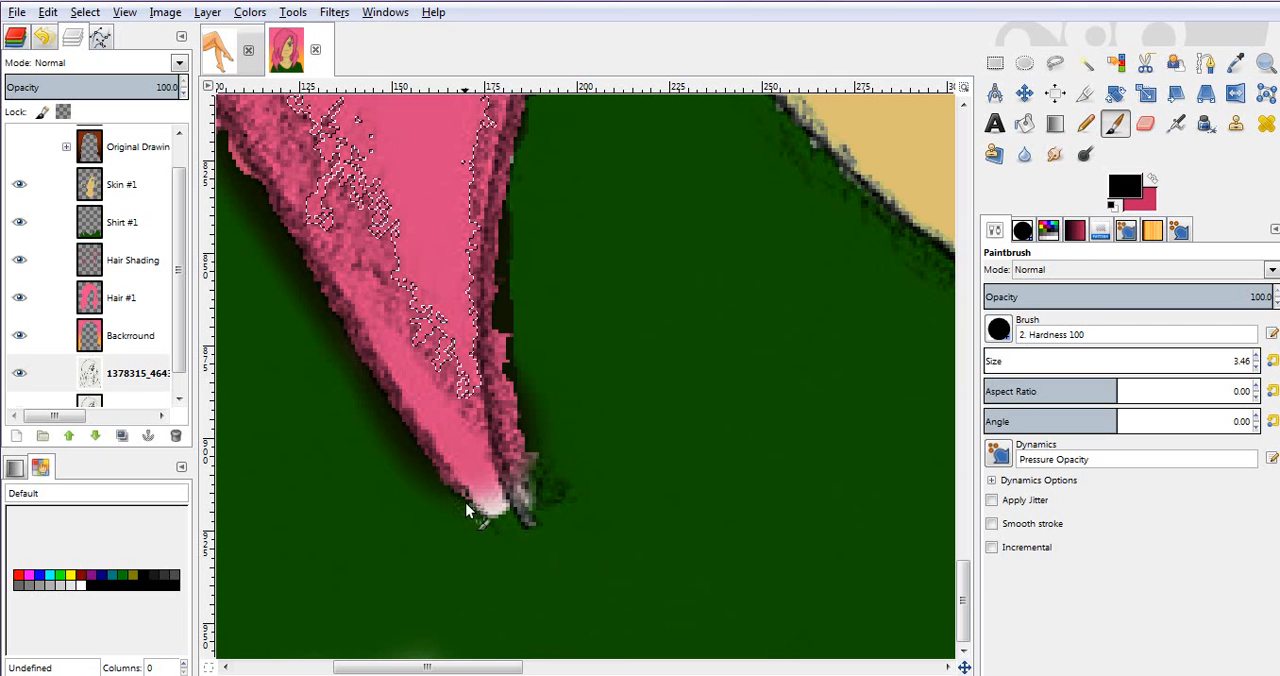
Step: Try to outline the open hair tip in black with the Paintbrush and with the Pencil, lowering the Pencil's opacity to 9.4
mouse_move(465, 497)
mouse_down()
mouse_move(516, 517)
mouse_move(527, 492)
mouse_up()
key(ctrl+z)
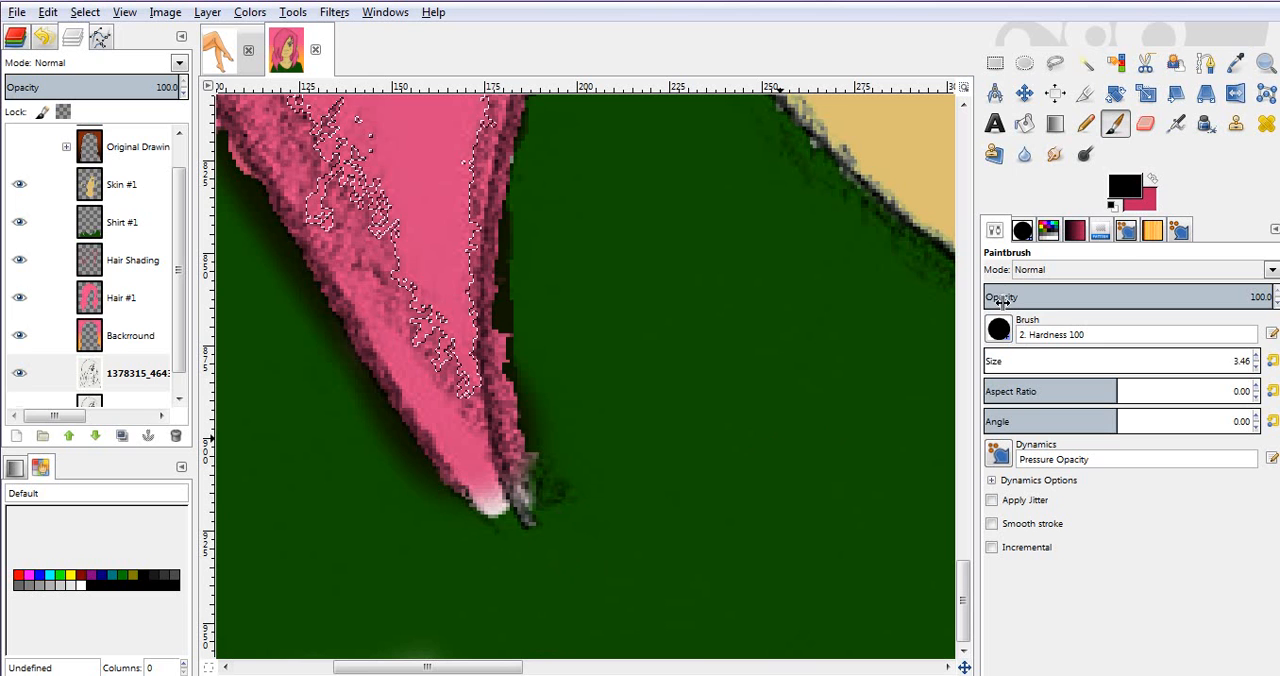
key(n)
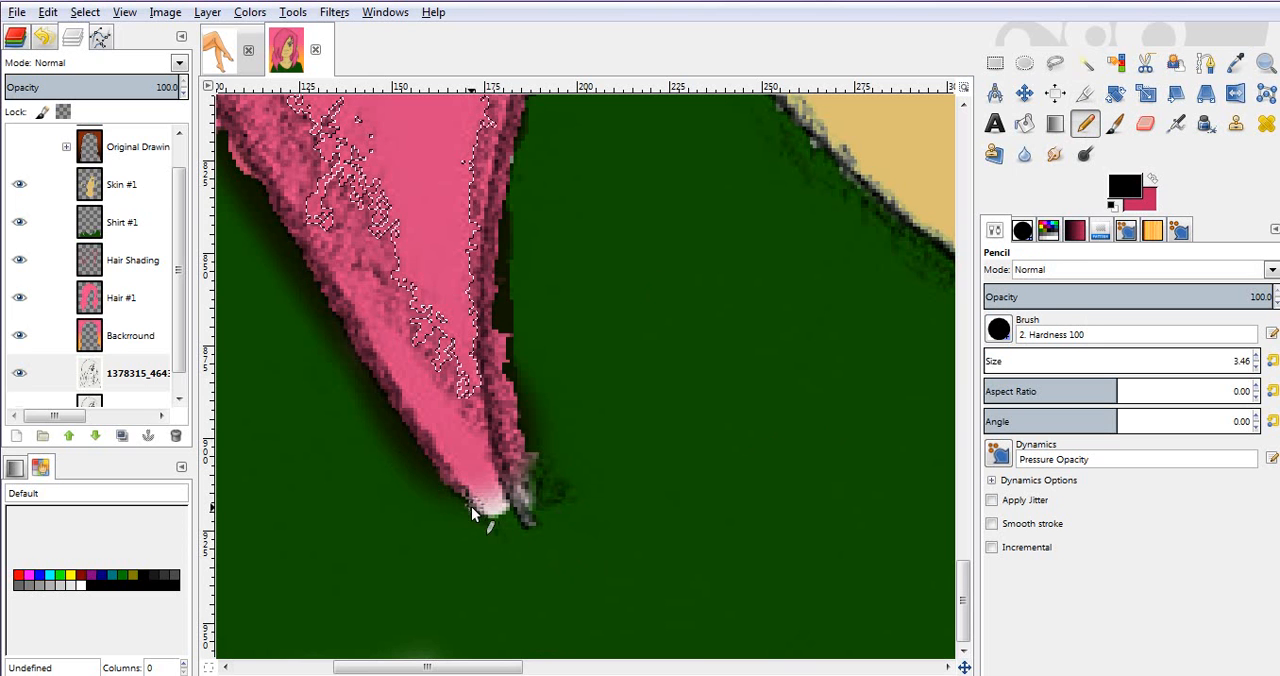
key(ctrl+z)
click(1010, 292)
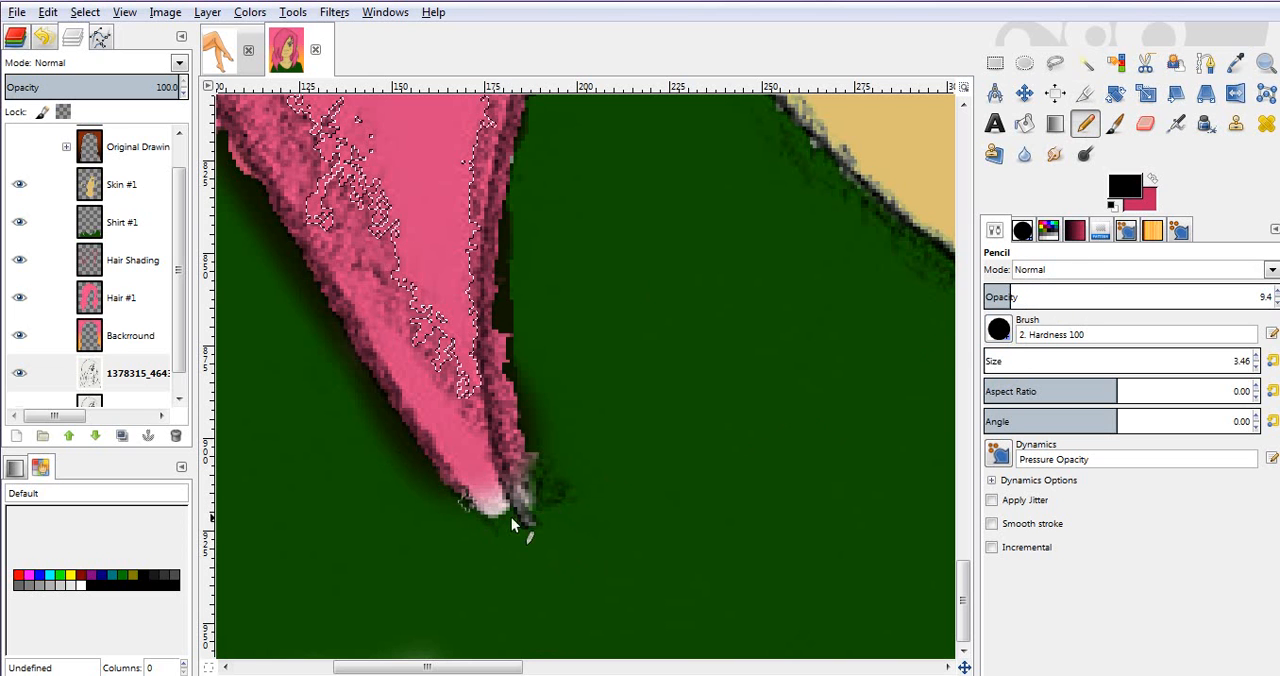
key(ctrl+z)
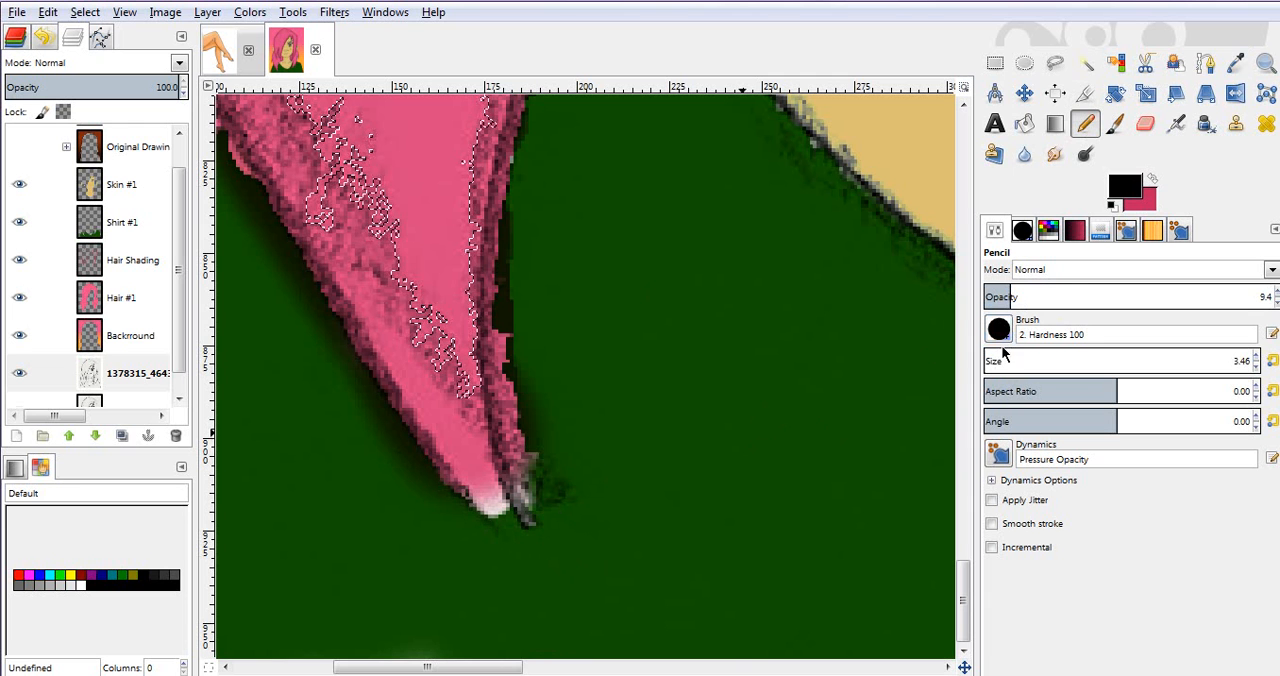
Step: Set opacity to 100 and brush size to 2.76, and outline the hair tip in black with the Airbrush instead of the Pencil
drag(1139, 298, 1147, 298)
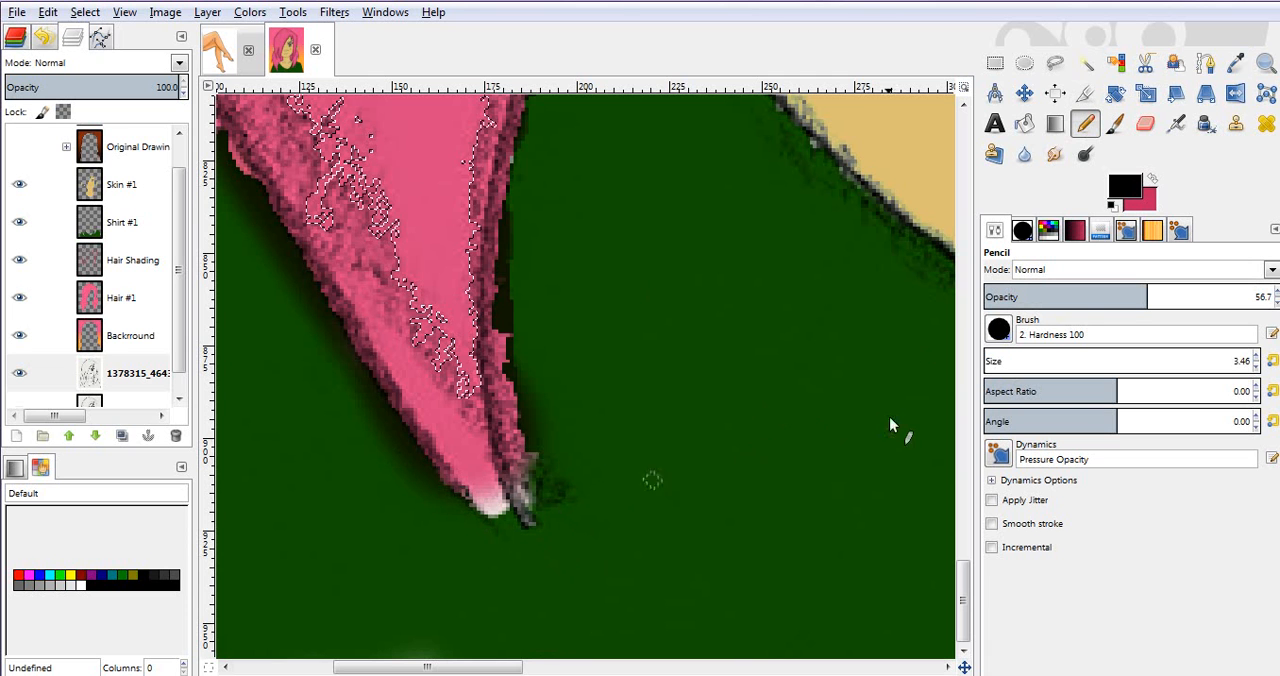
drag(1150, 297, 1274, 297)
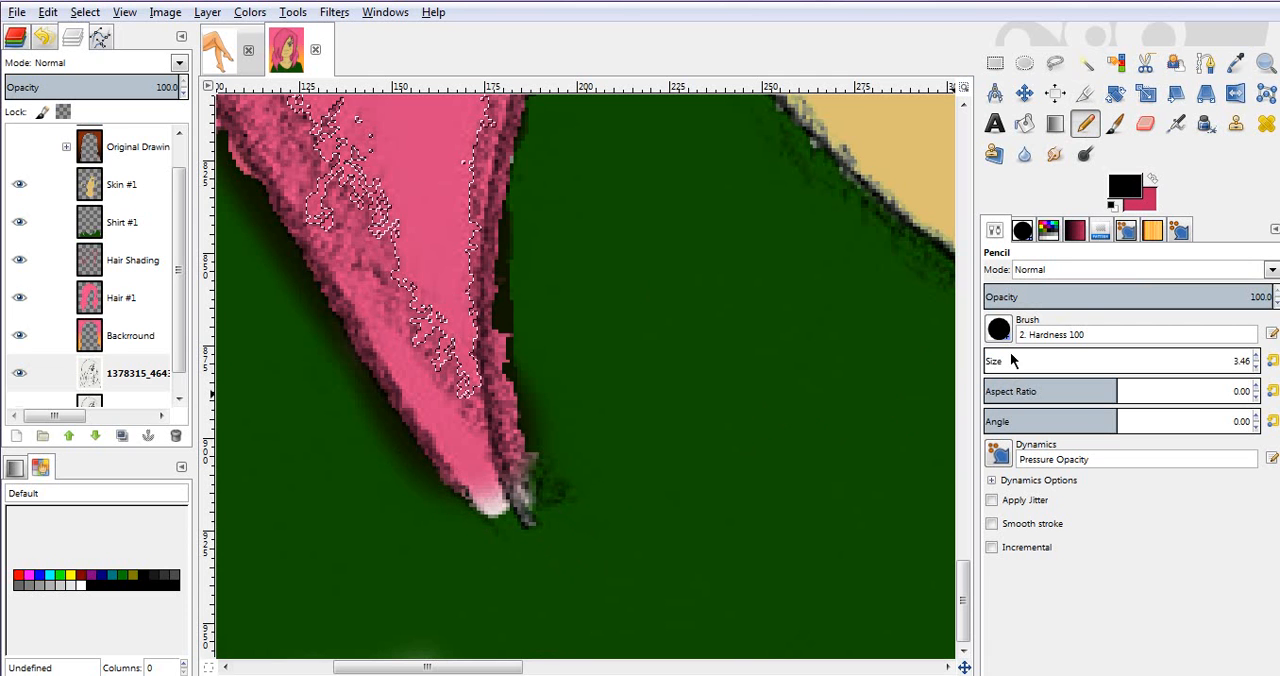
drag(988, 368, 986, 368)
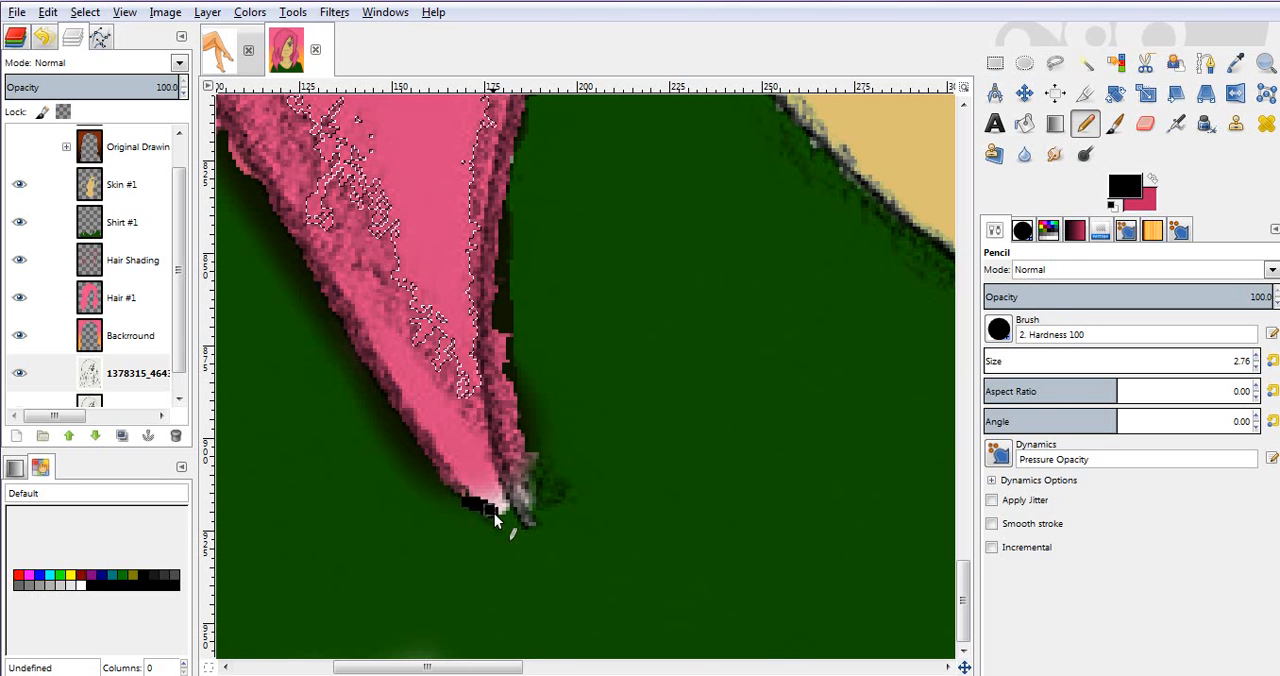
key(ctrl+z)
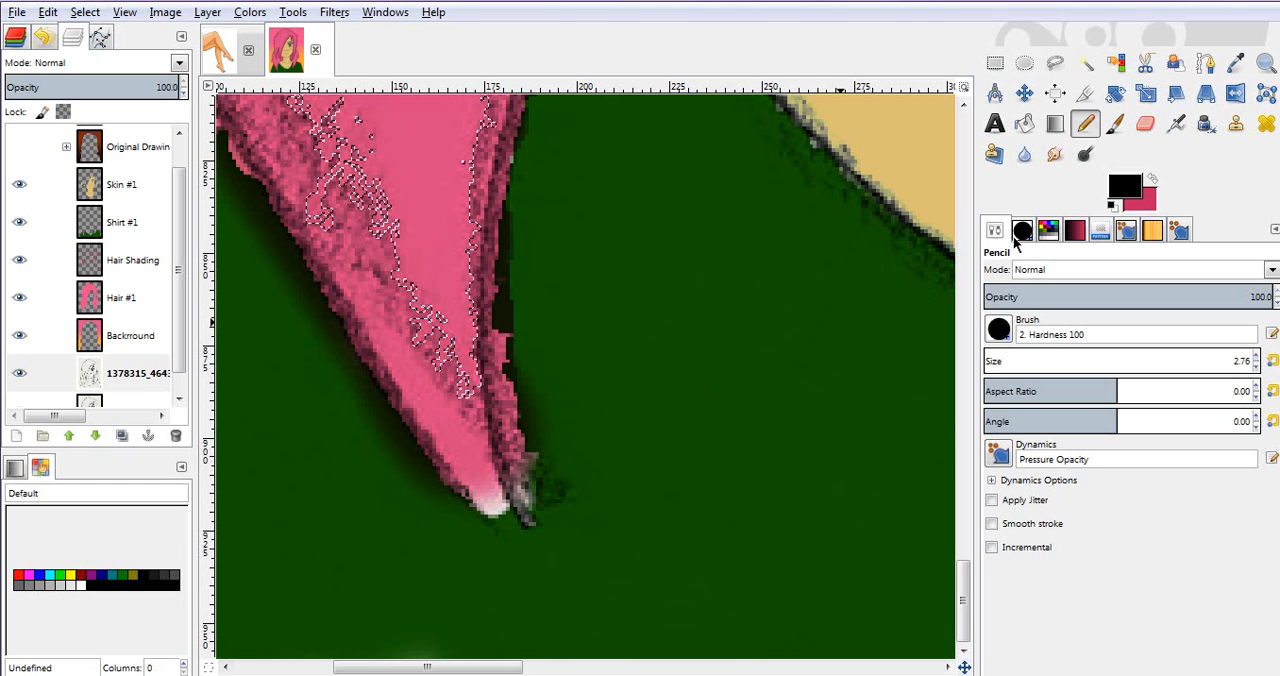
key(a)
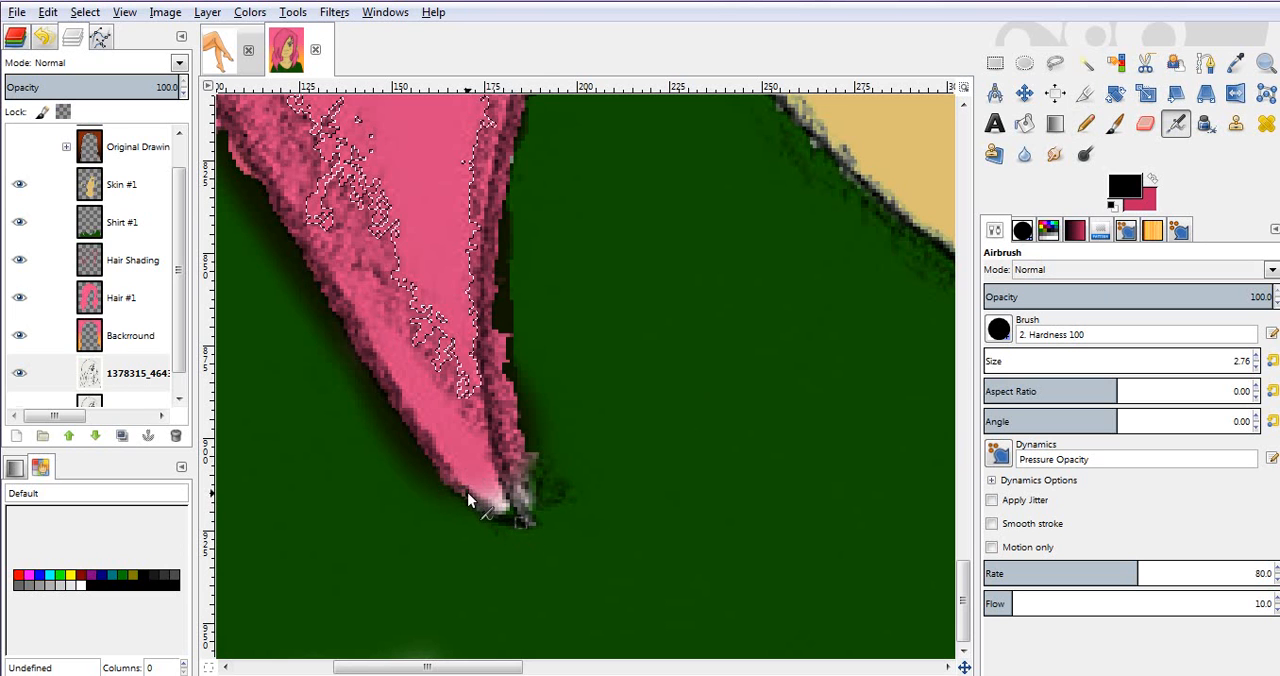
Step: Add the shaded edge near the tip of the lower left hair strand to the fuzzy selection
key(z)
click(670, 565)
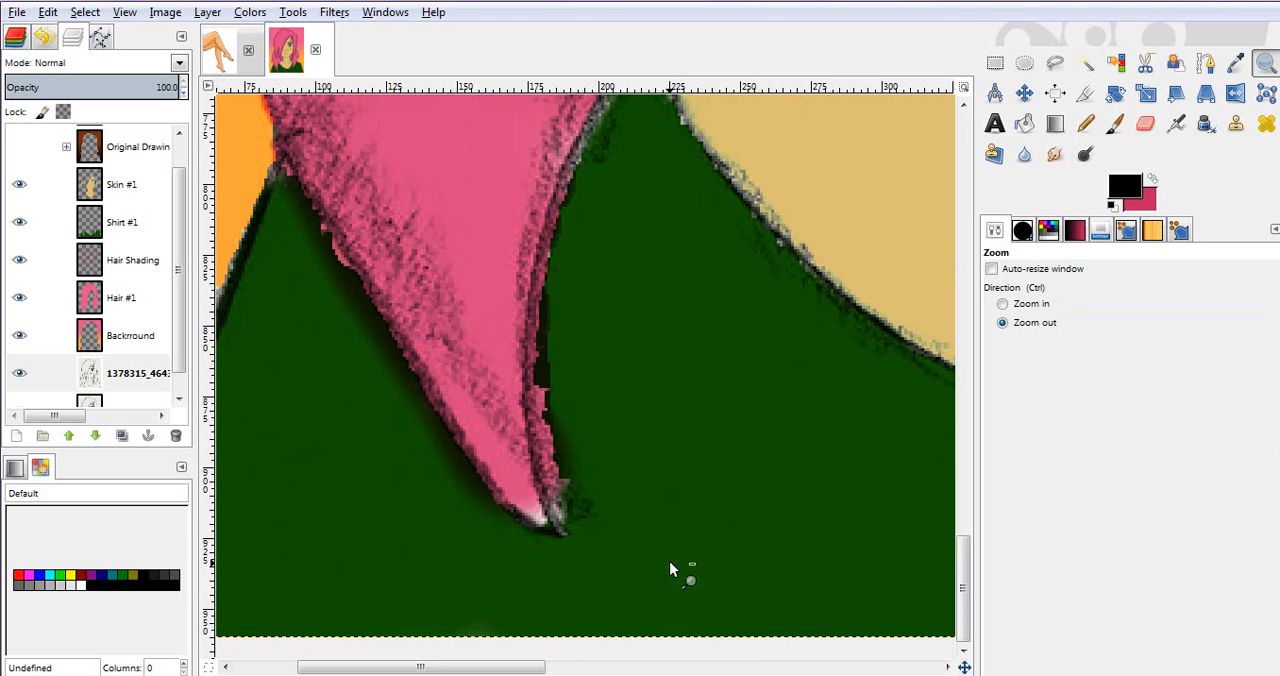
click(670, 565)
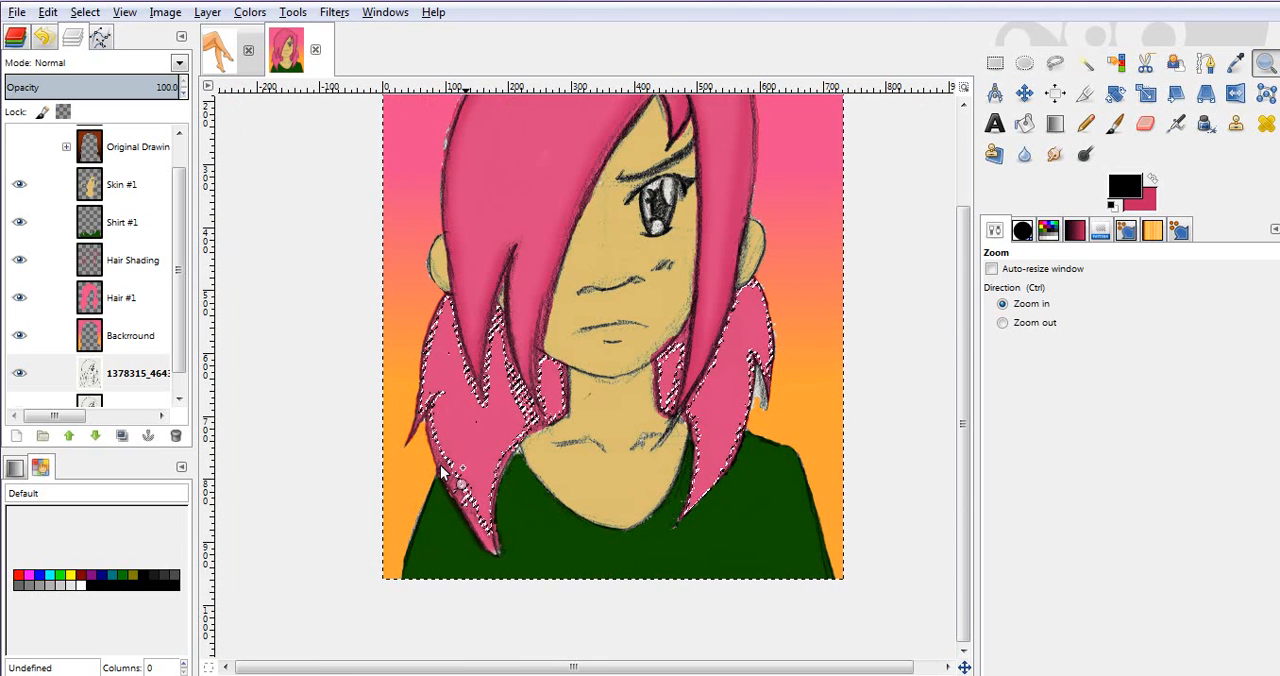
key(u)
click(482, 537)
shift+click(487, 541)
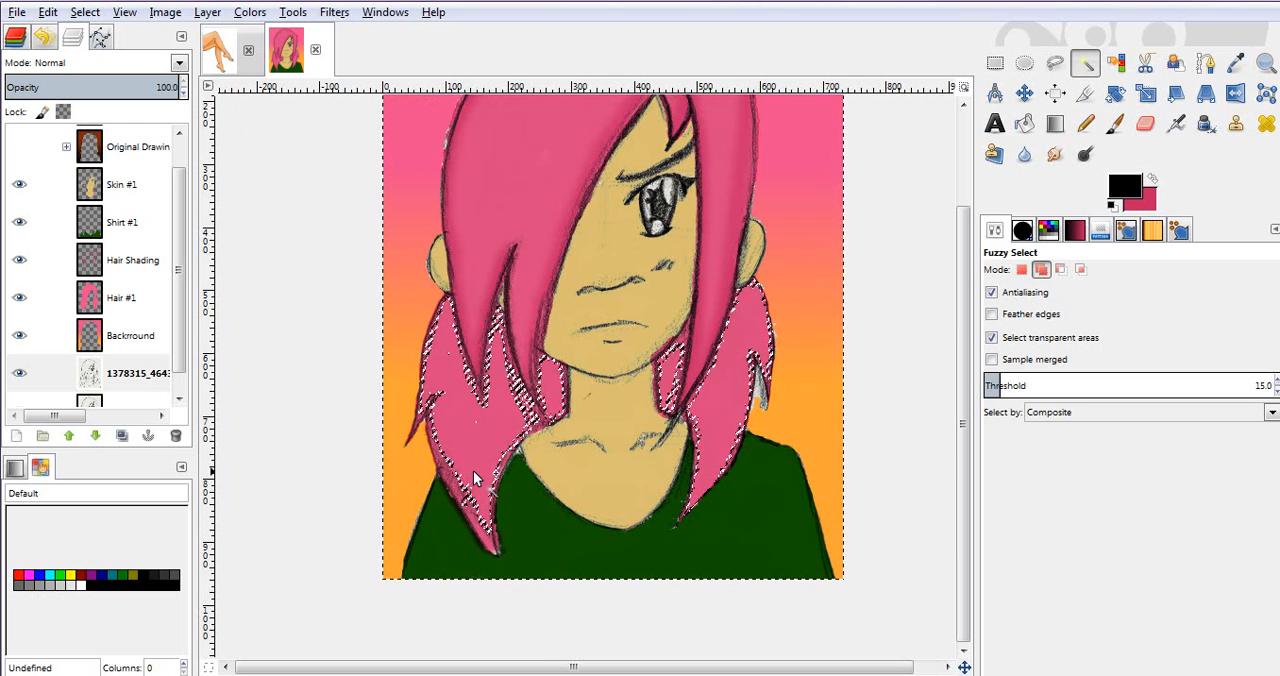
key(ctrl+z)
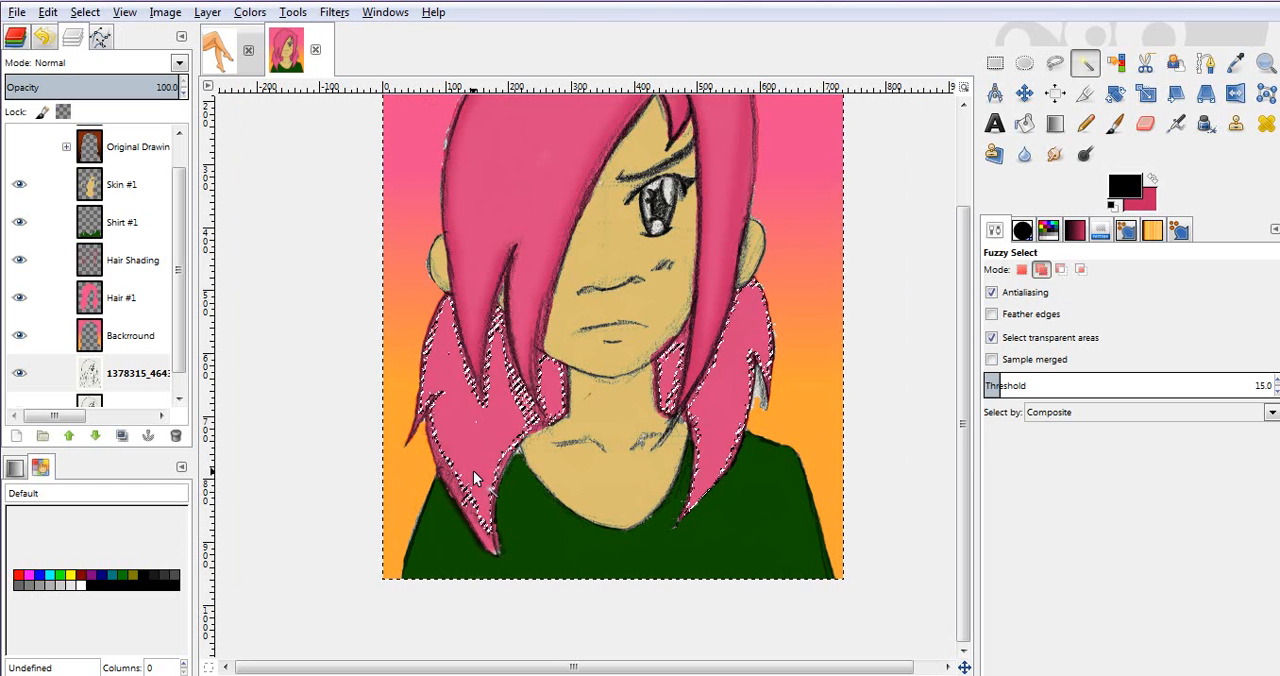
shift+click(485, 538)
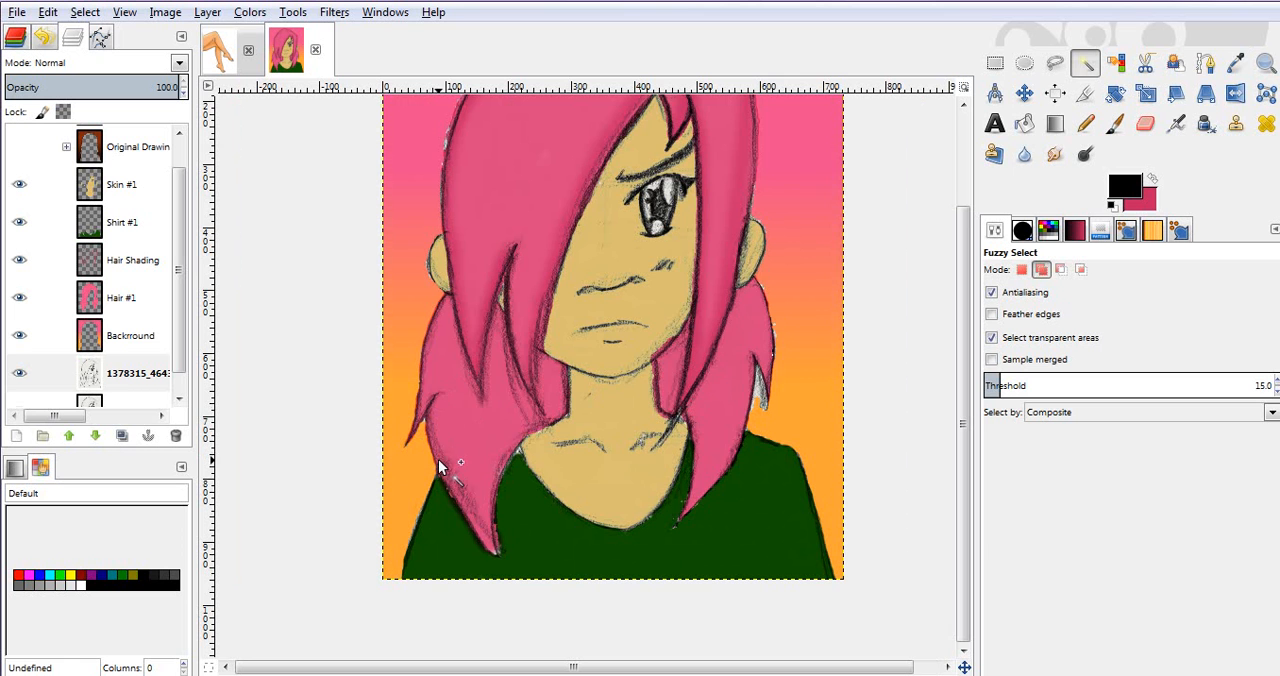
Step: Grow the selection repeatedly until it reaches the outlines of the lower hair sections
right_click(501, 444)
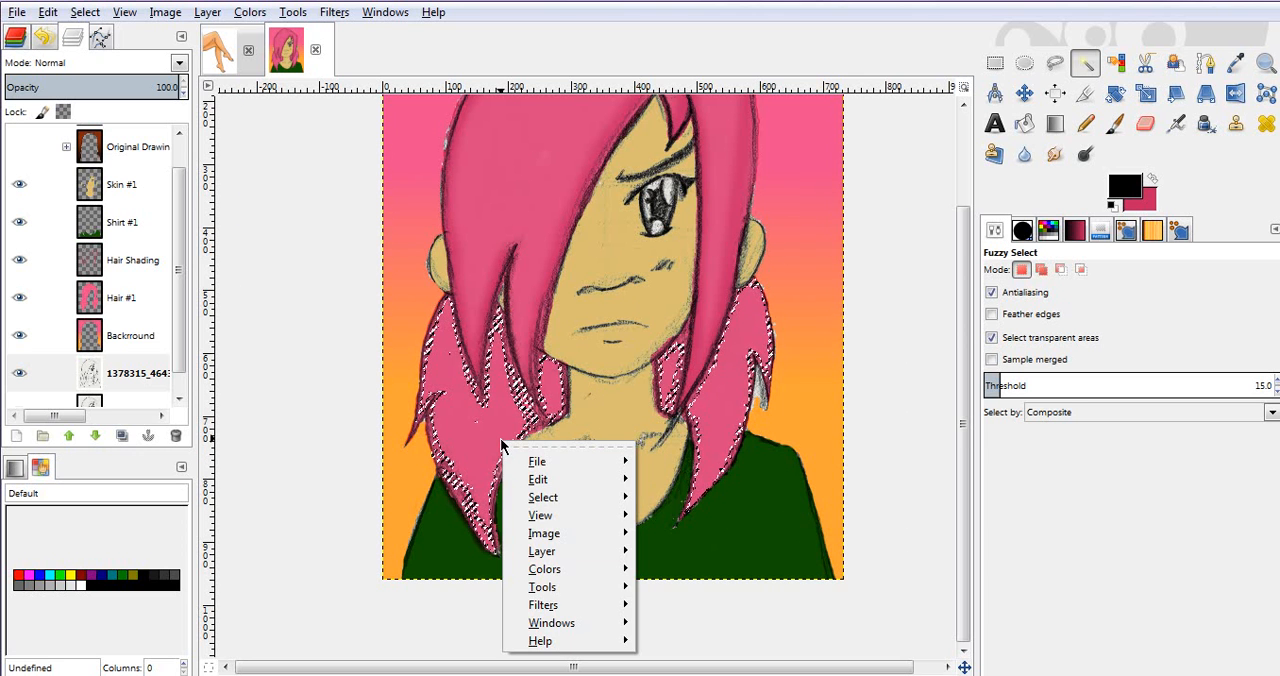
key(s)
key(g)
key(Return)
right_click(501, 444)
key(s)
key(g)
key(Return)
key(s)
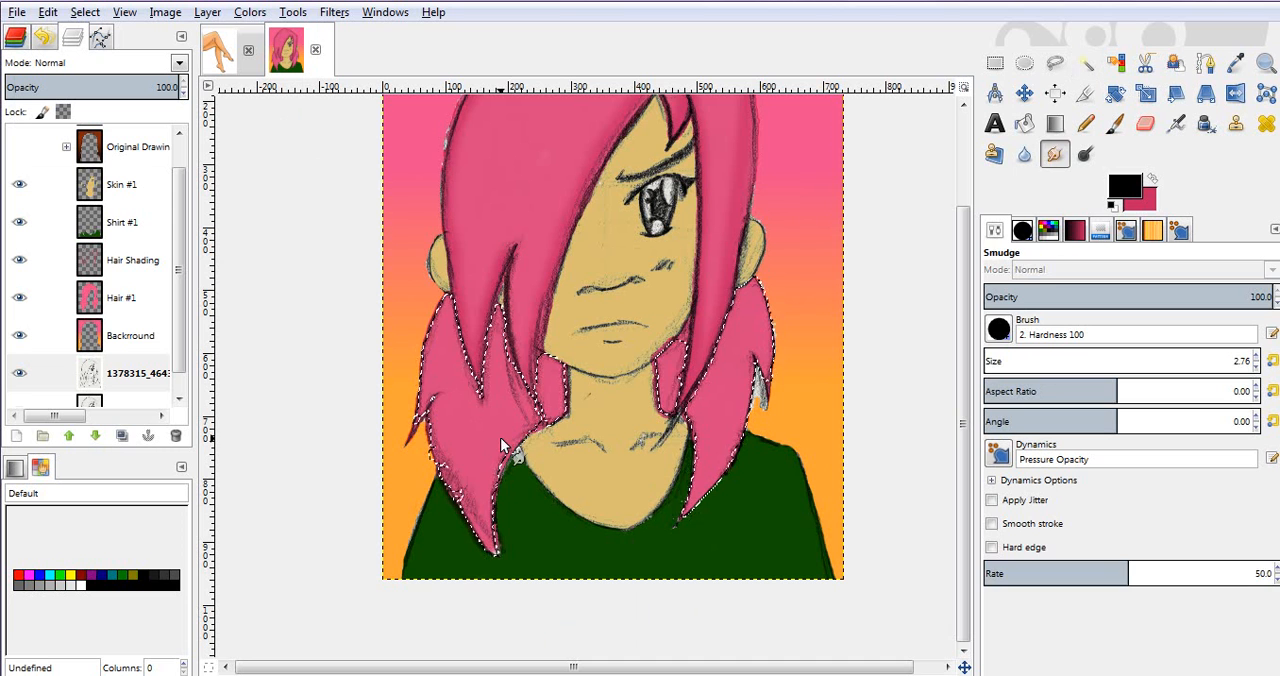
key(p)
key(n)
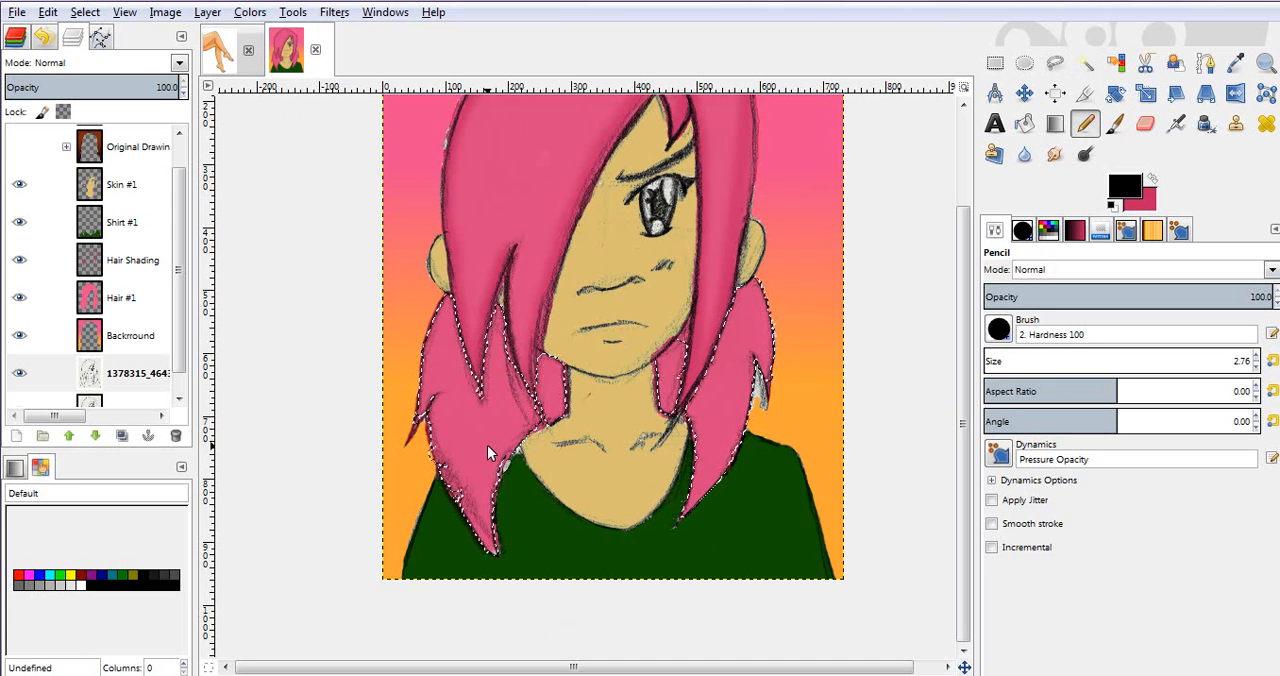
right_click(488, 452)
key(s)
key(g)
key(Return)
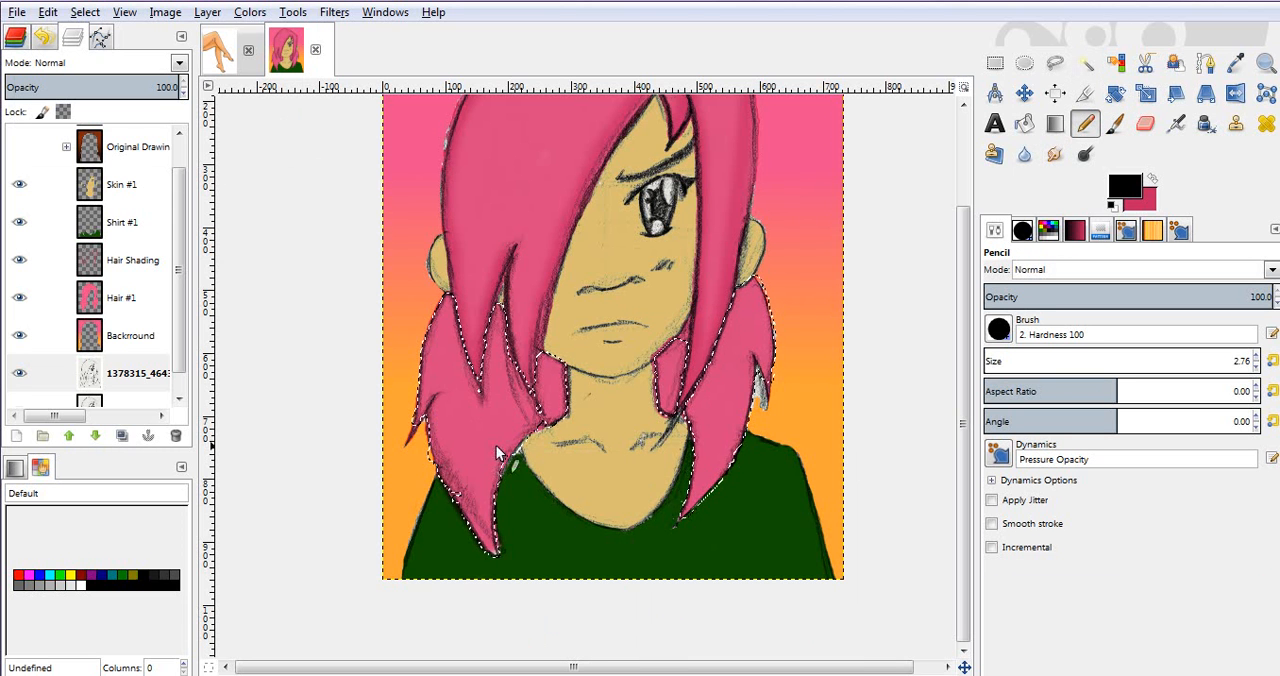
Step: Set the Airbrush size to 51 and make the foreground colour a darker shade of the hair pink
key(p)
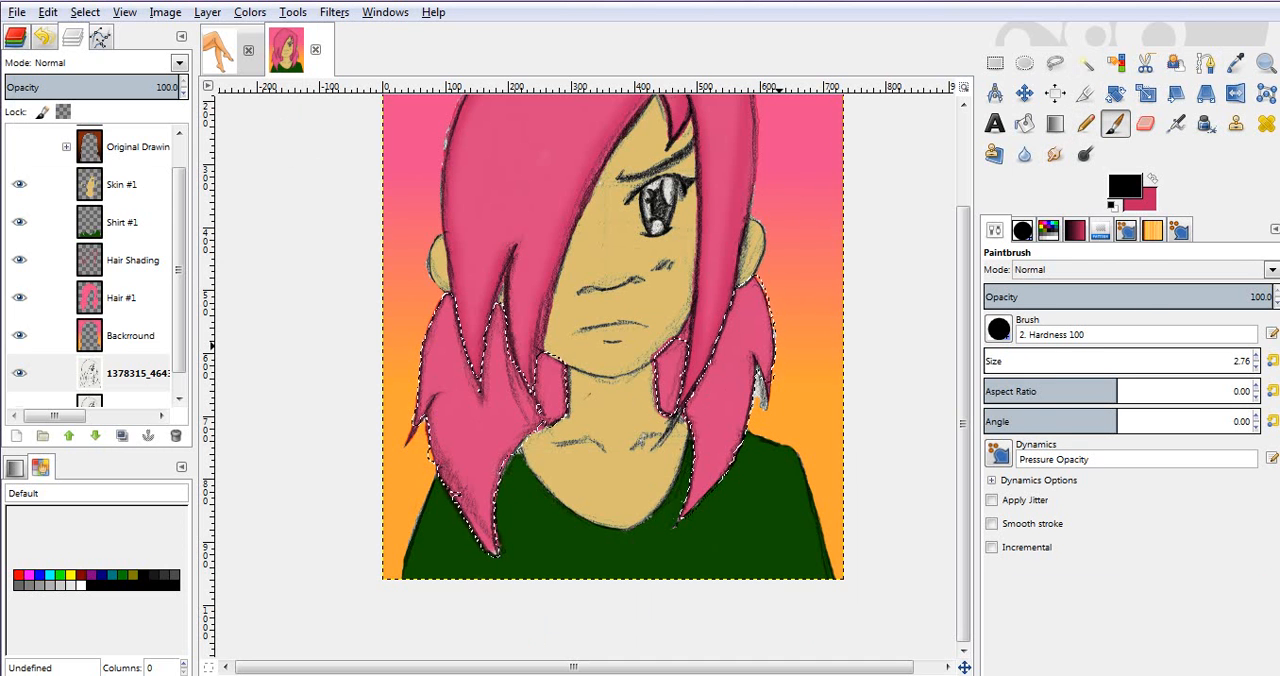
click(1272, 361)
key(a)
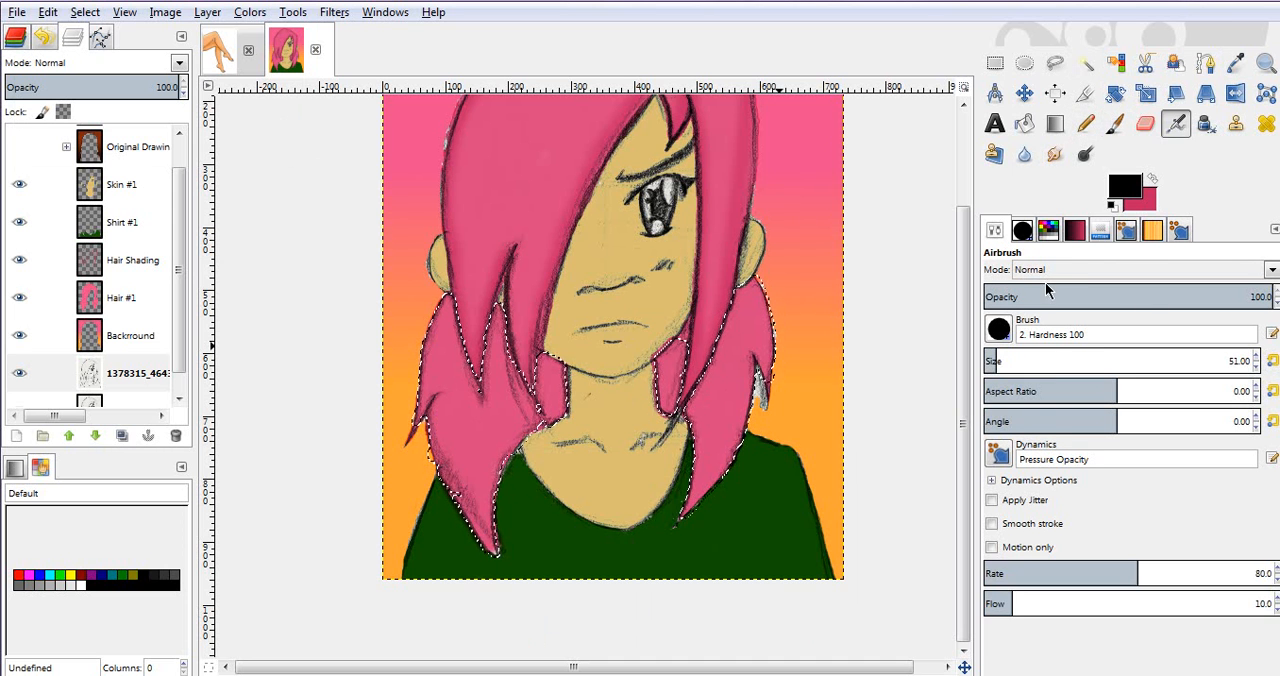
key(x)
click(1116, 197)
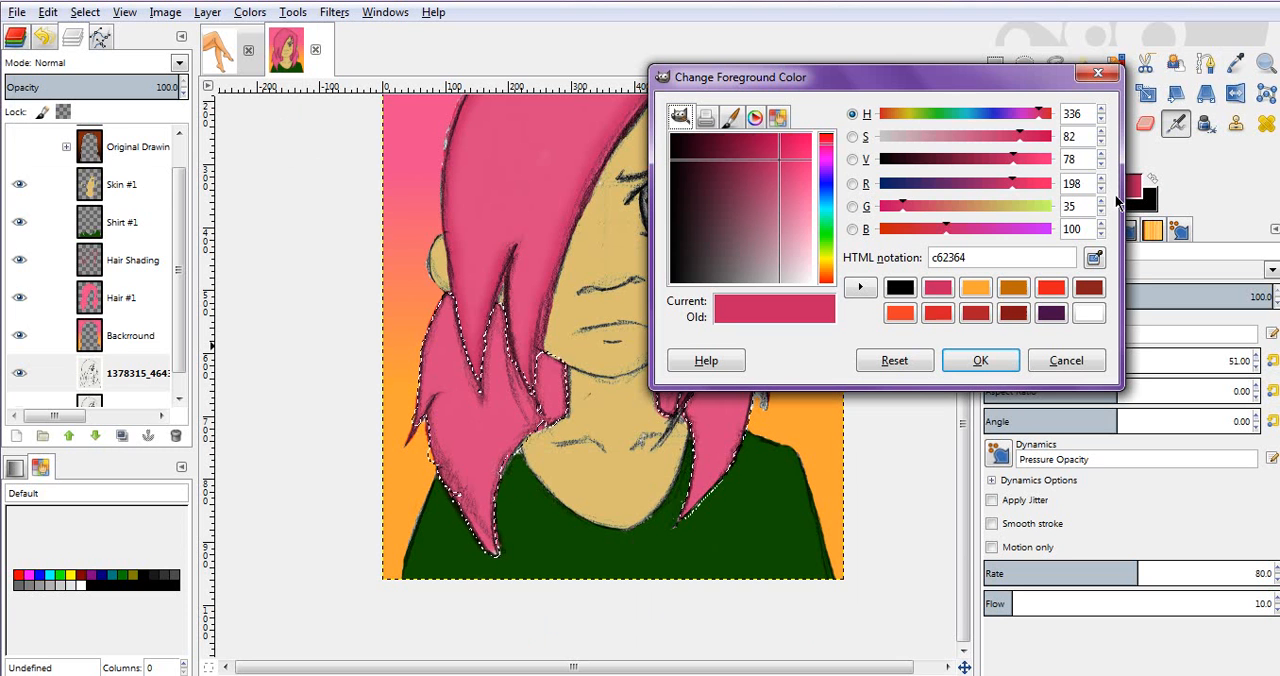
drag(779, 165, 752, 159)
click(953, 368)
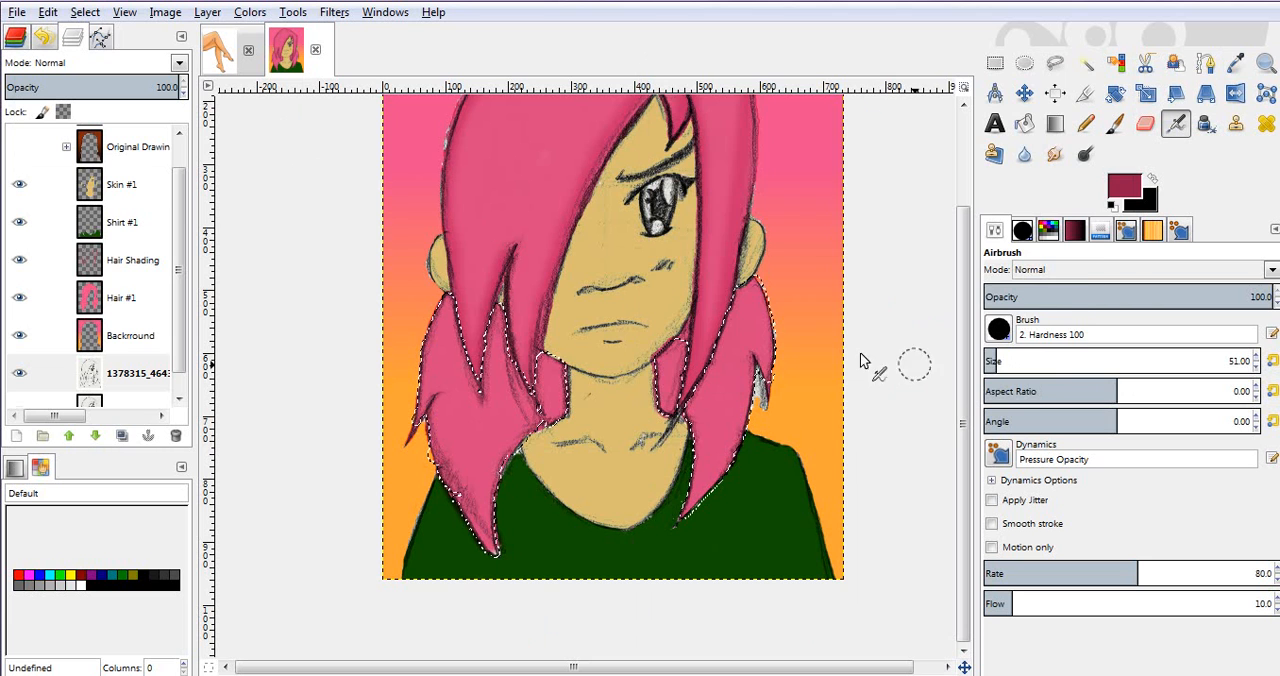
Step: Shade the small hair section on the left side of the neck with the dark pink Airbrush on the Hair Shading layer
click(130, 260)
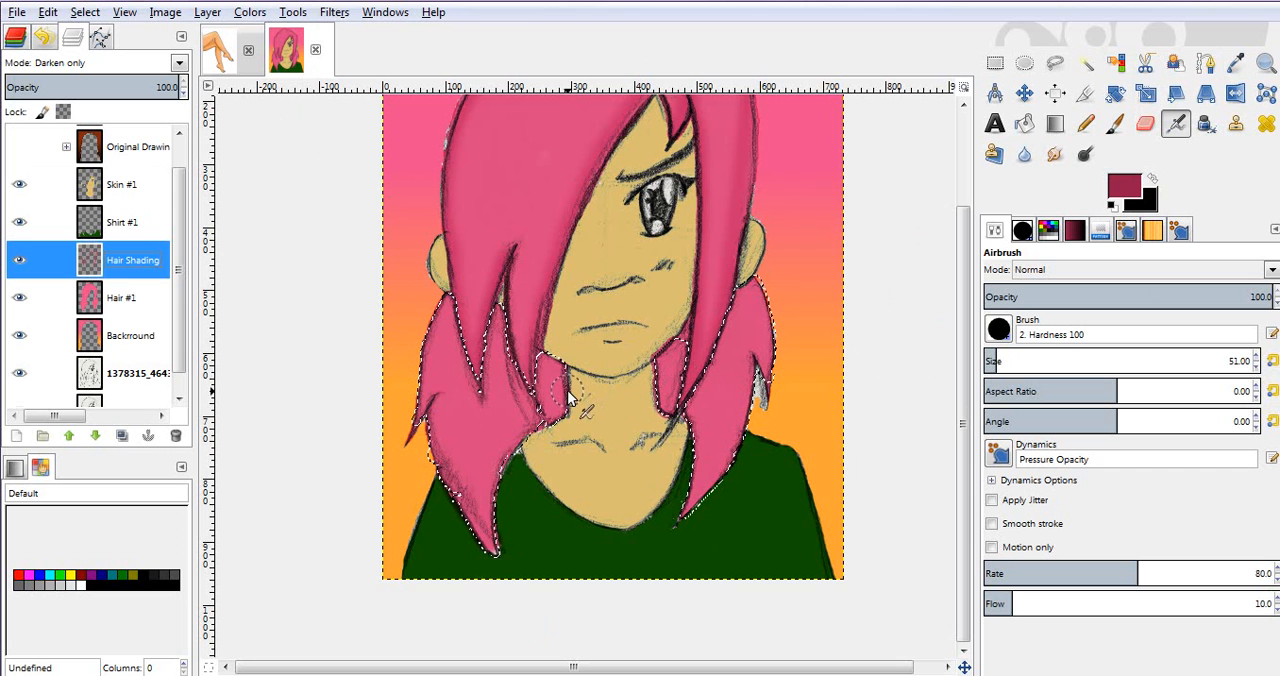
mouse_move(556, 368)
mouse_down()
mouse_move(557, 406)
mouse_move(545, 354)
mouse_move(534, 428)
mouse_up()
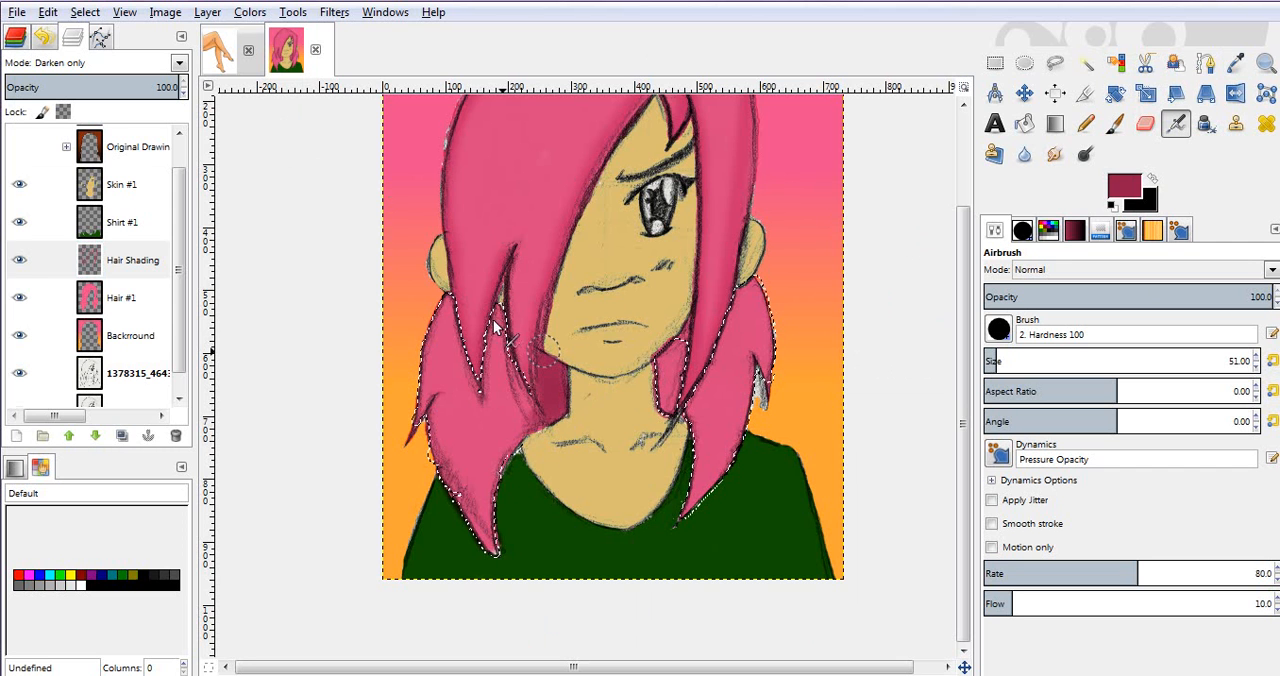
Step: Undo the dark pink shading beside the neck and switch the Airbrush to the 2. Hardness 025 brush
key(ctrl+z)
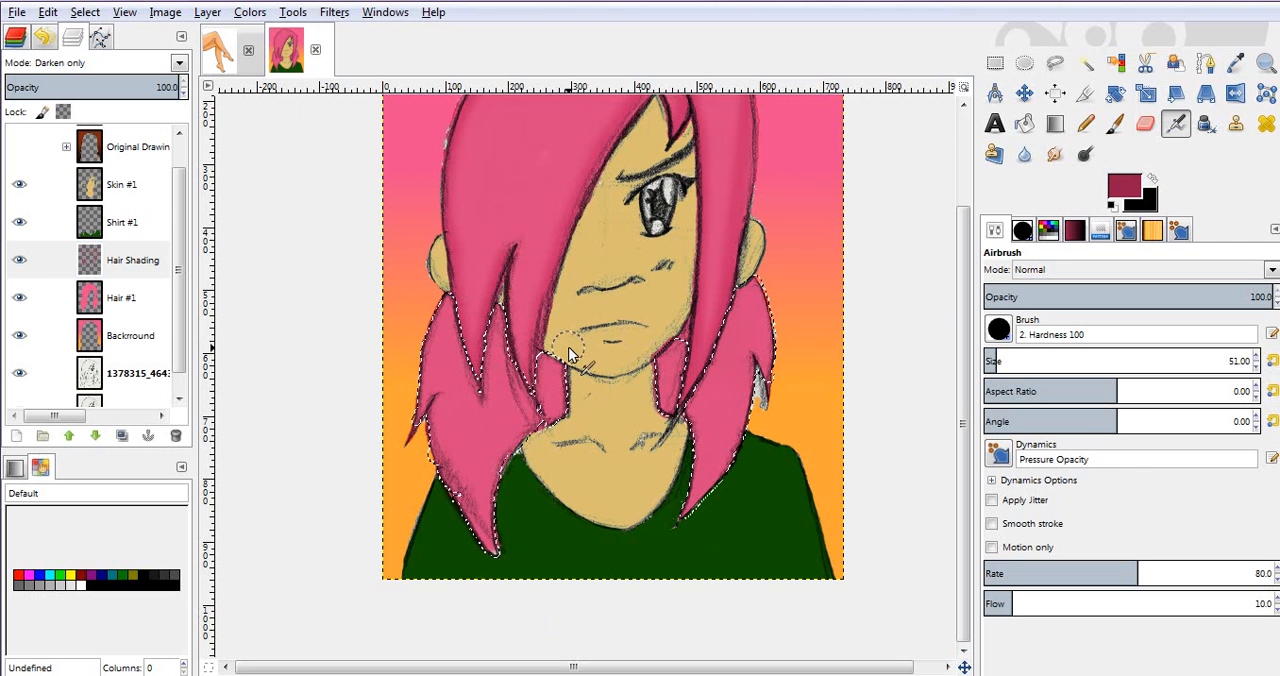
click(998, 330)
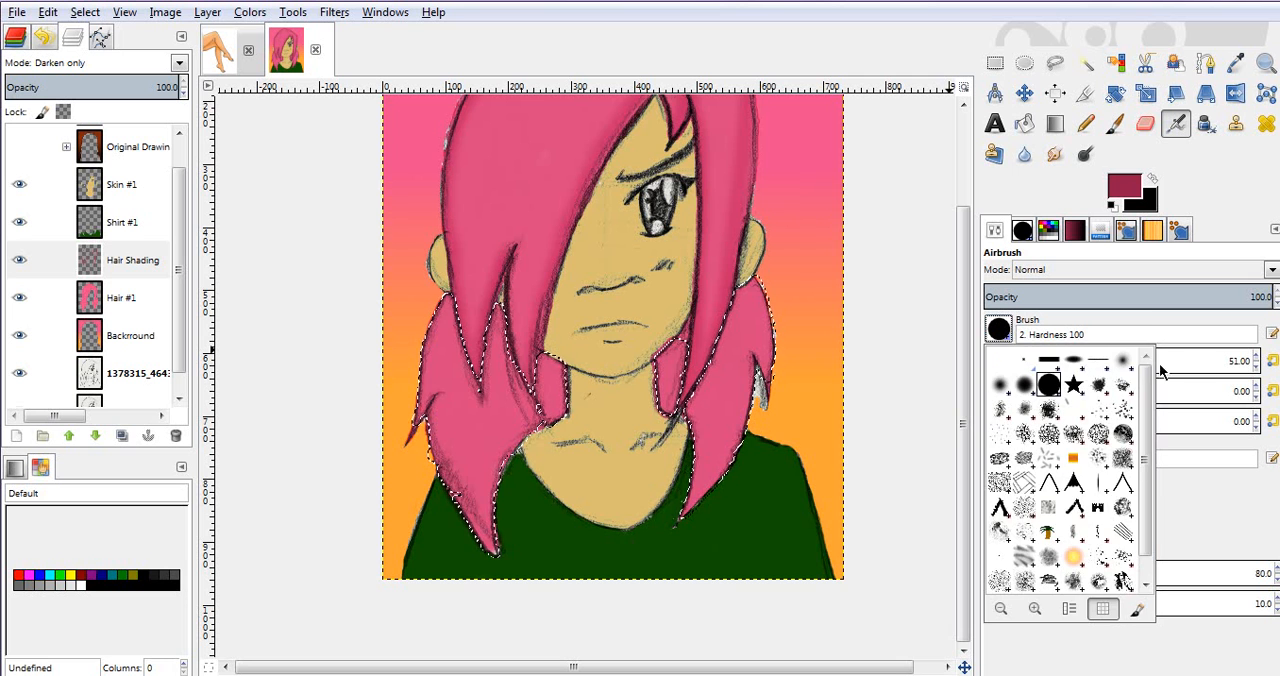
click(1121, 364)
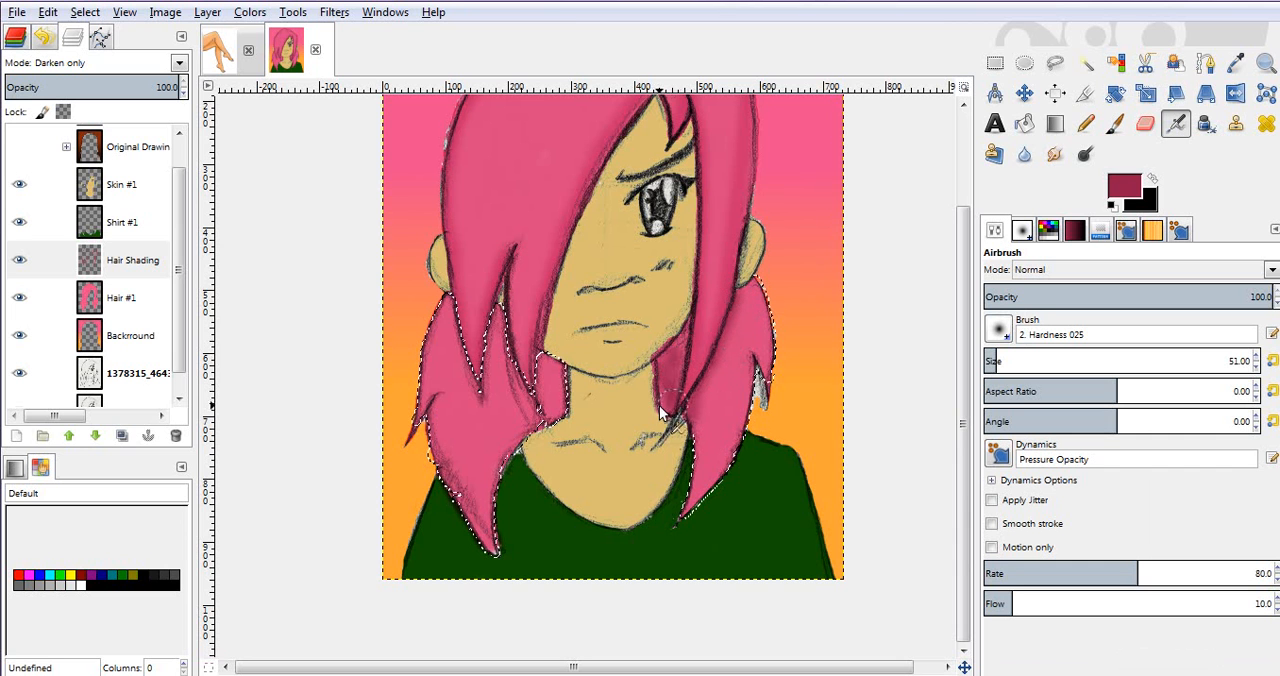
Step: Shade the hair sections on both sides of the neck and beneath the overlapping strands on the left with the soft dark pink Airbrush
drag(682, 336, 684, 337)
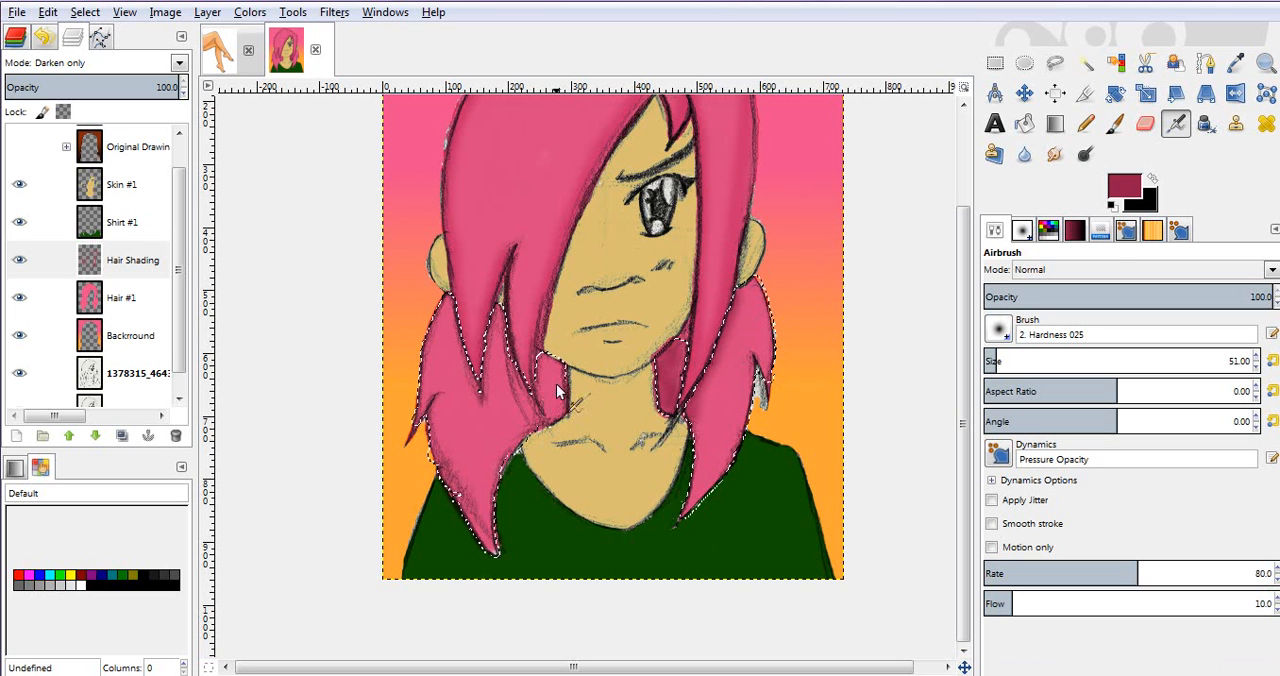
mouse_move(548, 426)
mouse_down()
mouse_move(560, 377)
mouse_move(556, 420)
mouse_move(538, 407)
mouse_move(536, 364)
mouse_move(528, 409)
mouse_move(497, 318)
mouse_up()
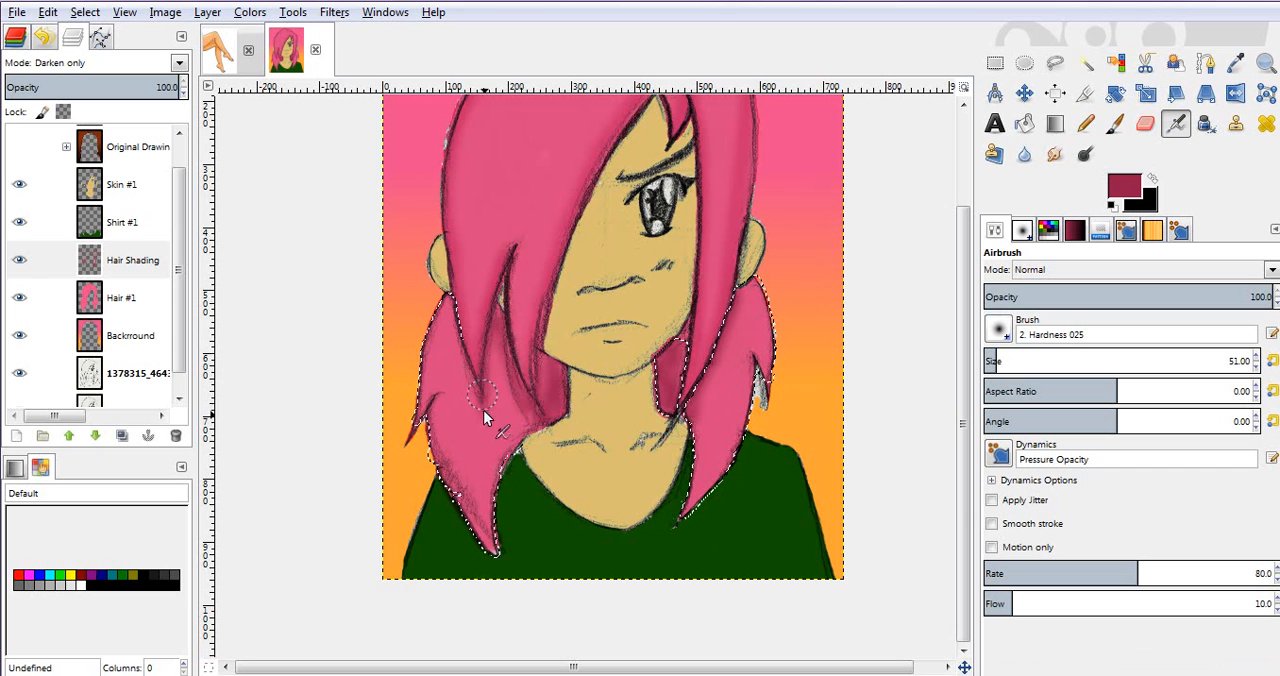
key(ctrl+z)
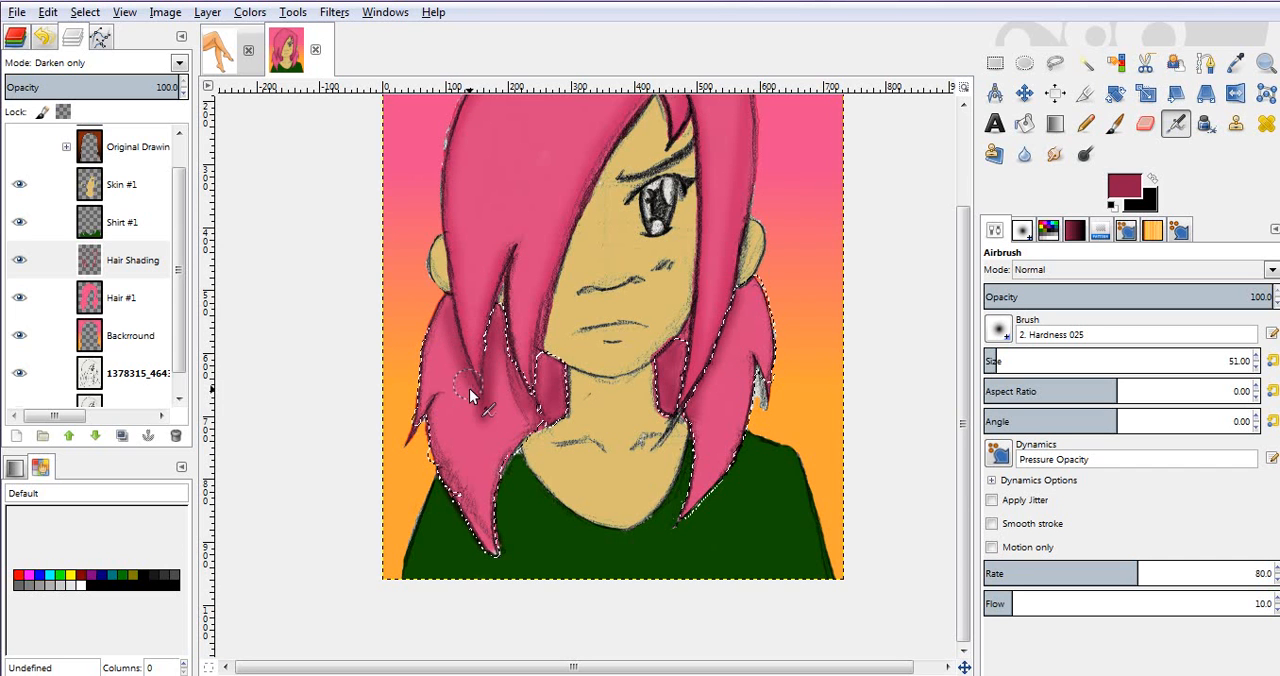
drag(472, 397, 457, 318)
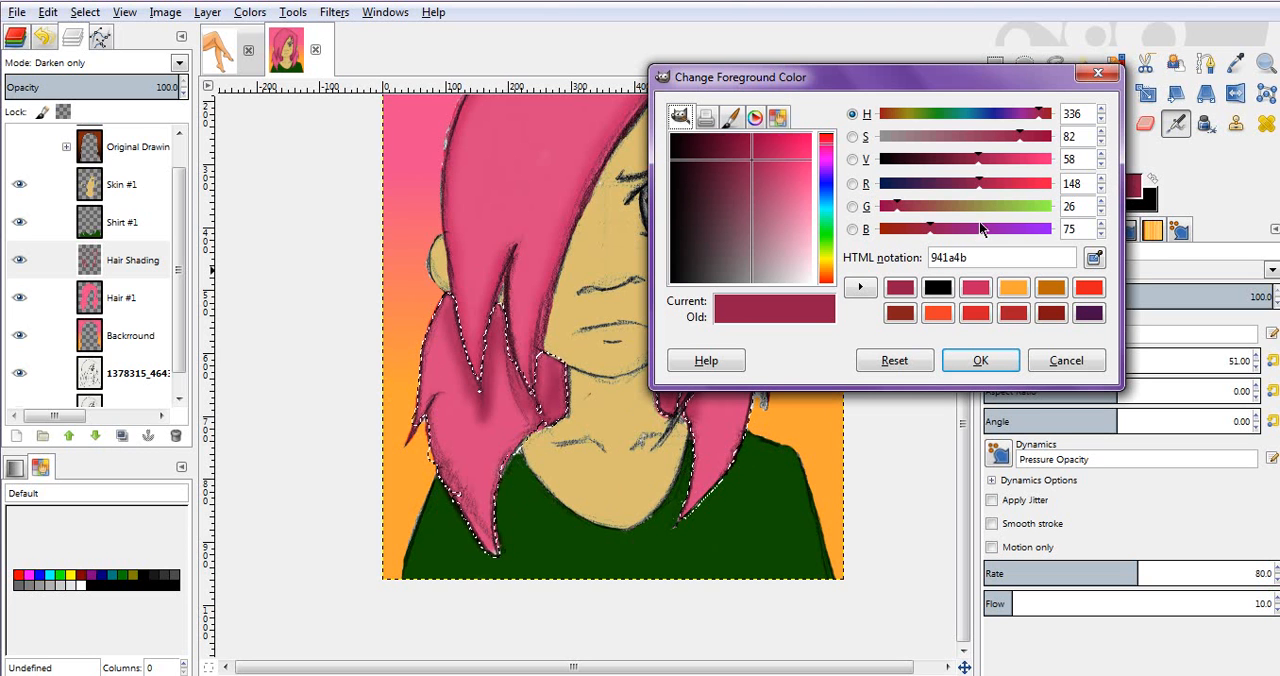
Step: Set the foreground colour to orange e18c28 and airbrush along the outer edge of the lower left hair
drag(828, 268, 828, 278)
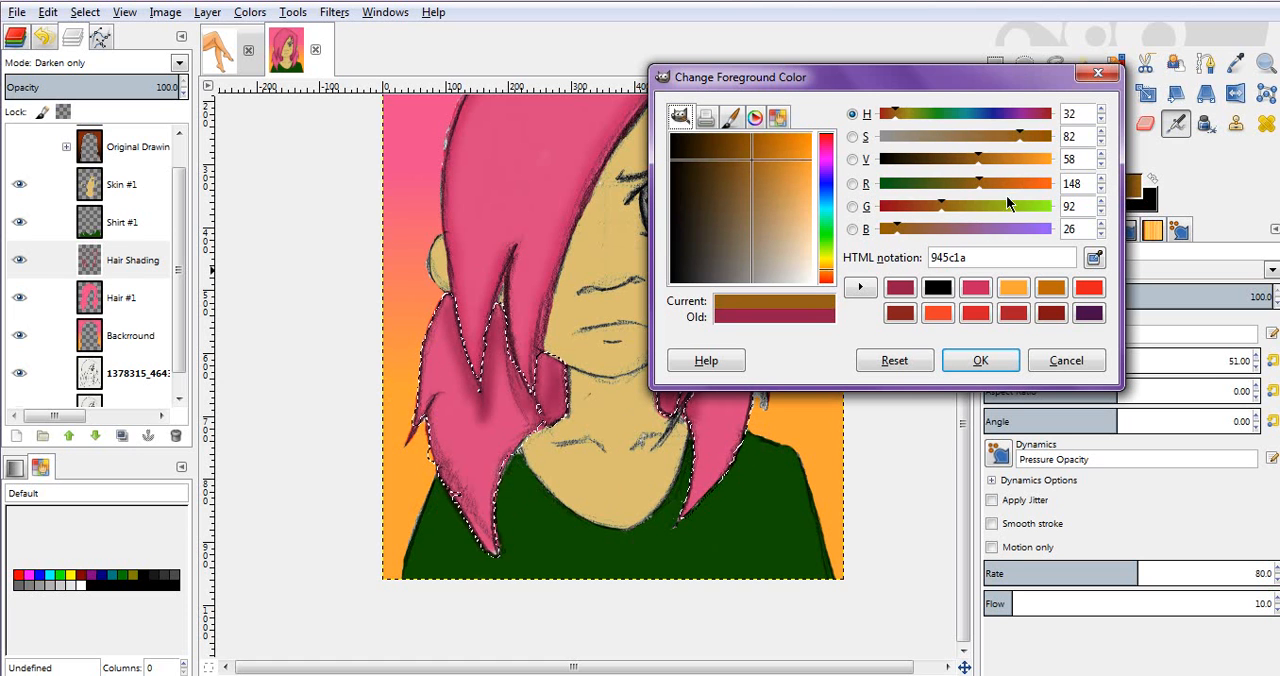
drag(1022, 164, 1033, 173)
click(975, 362)
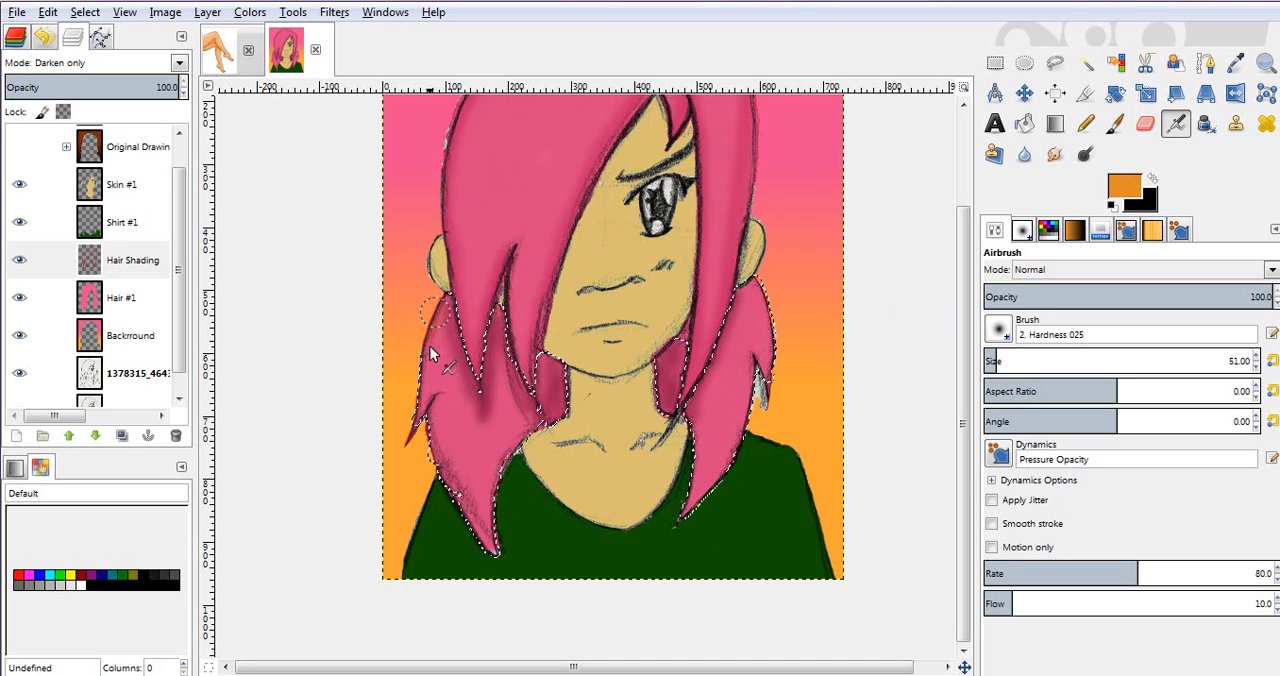
mouse_move(428, 358)
mouse_down()
mouse_move(416, 430)
mouse_move(444, 305)
mouse_move(421, 397)
mouse_up()
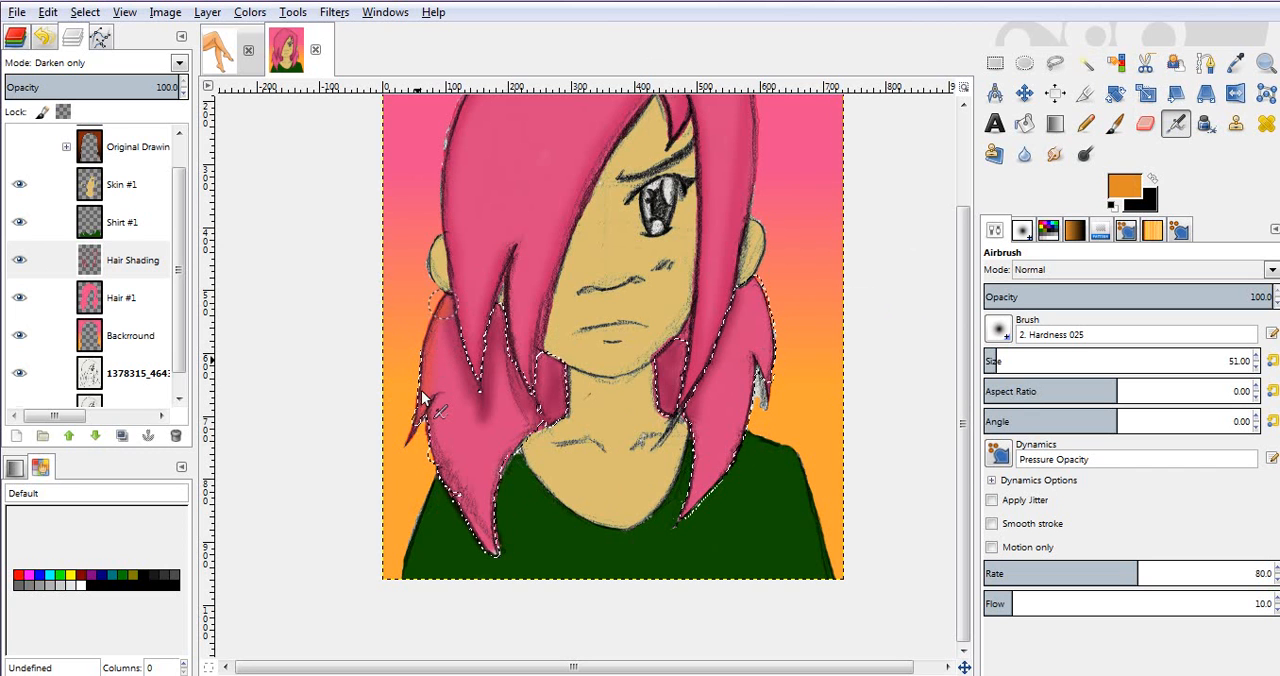
Step: Darken the foreground colour to an orange-brown and airbrush the outer edges of the lower hair on both sides
click(1118, 189)
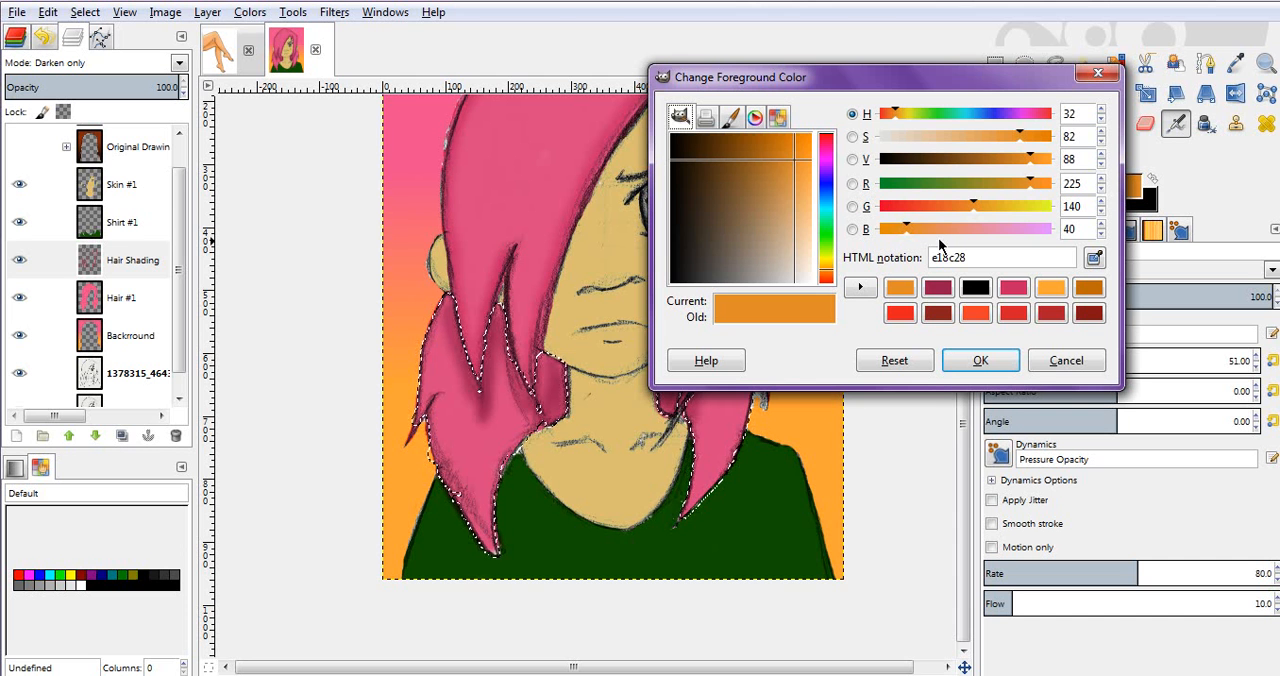
drag(1008, 167, 997, 163)
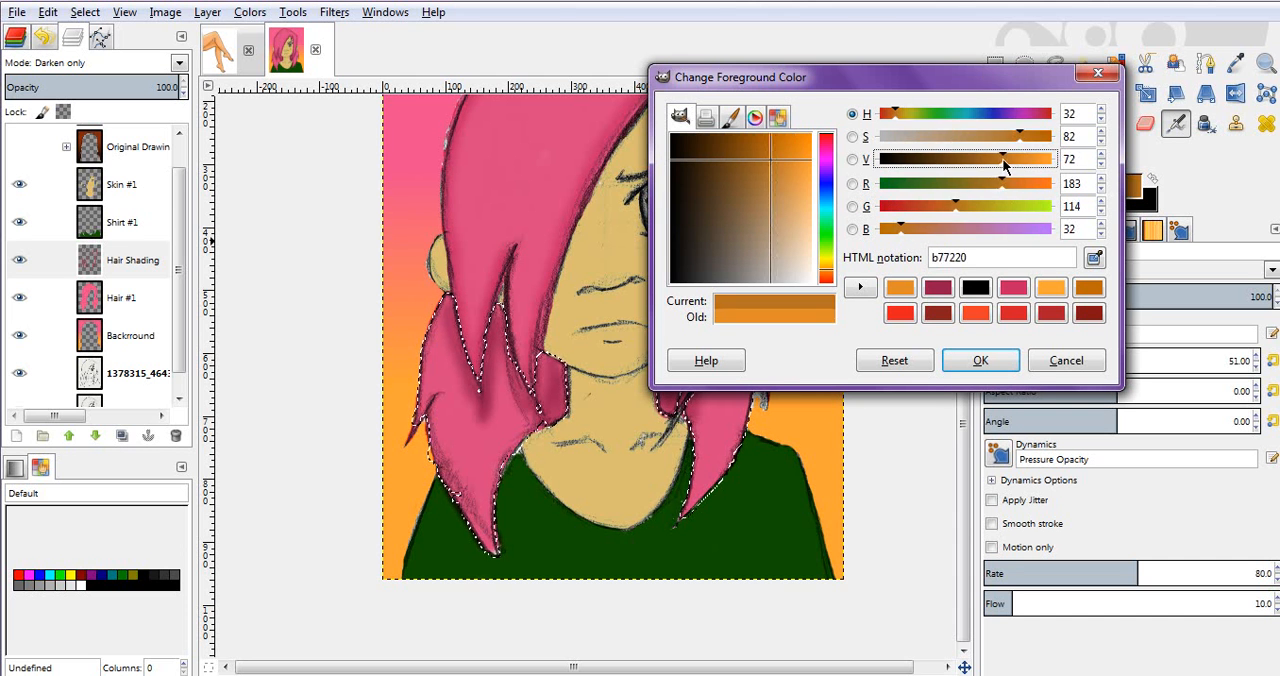
click(980, 360)
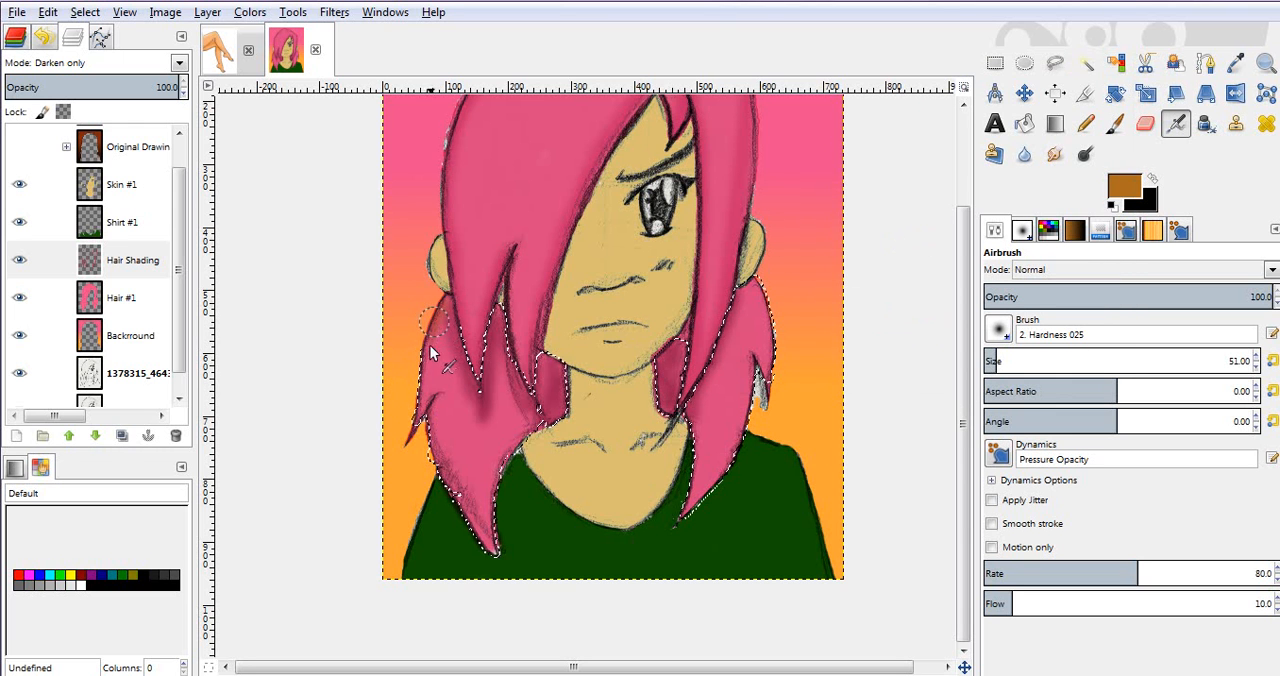
mouse_move(428, 355)
mouse_down()
mouse_move(416, 431)
mouse_move(432, 461)
mouse_move(429, 416)
mouse_move(458, 488)
mouse_move(471, 458)
mouse_up()
key(ctrl+y)
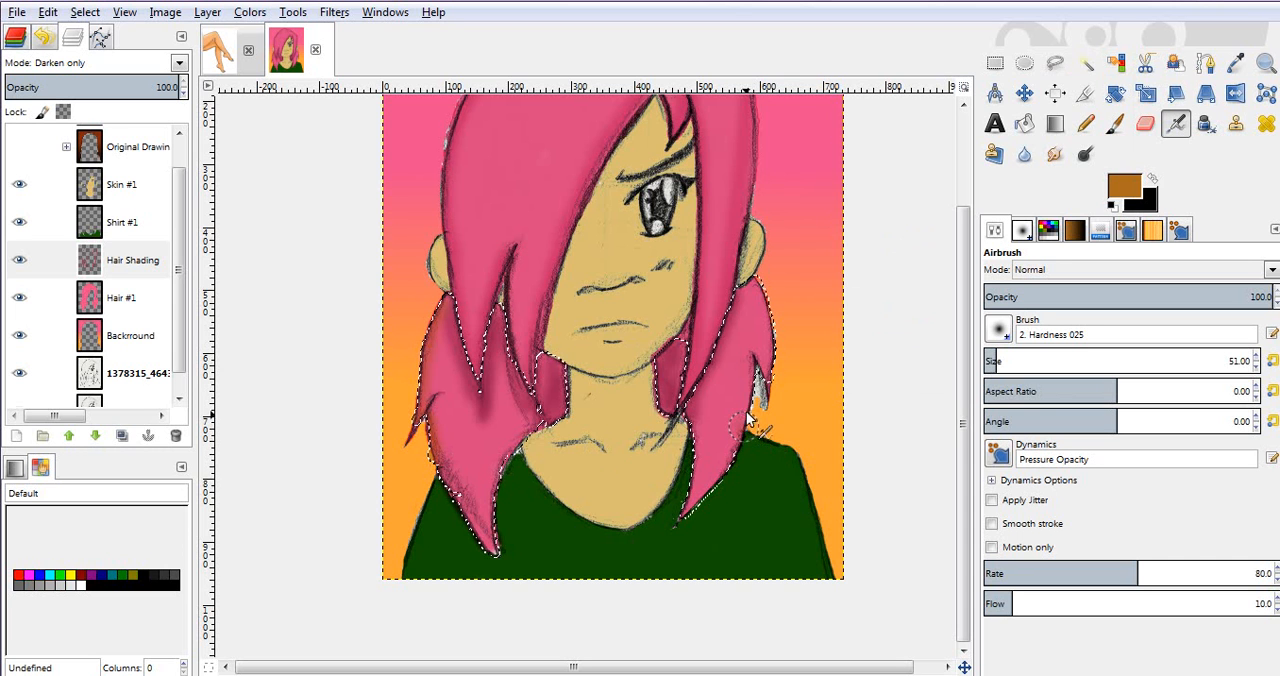
mouse_move(750, 381)
mouse_down()
mouse_move(756, 358)
mouse_move(770, 392)
mouse_move(770, 300)
mouse_move(754, 277)
mouse_move(771, 322)
mouse_move(756, 376)
mouse_up()
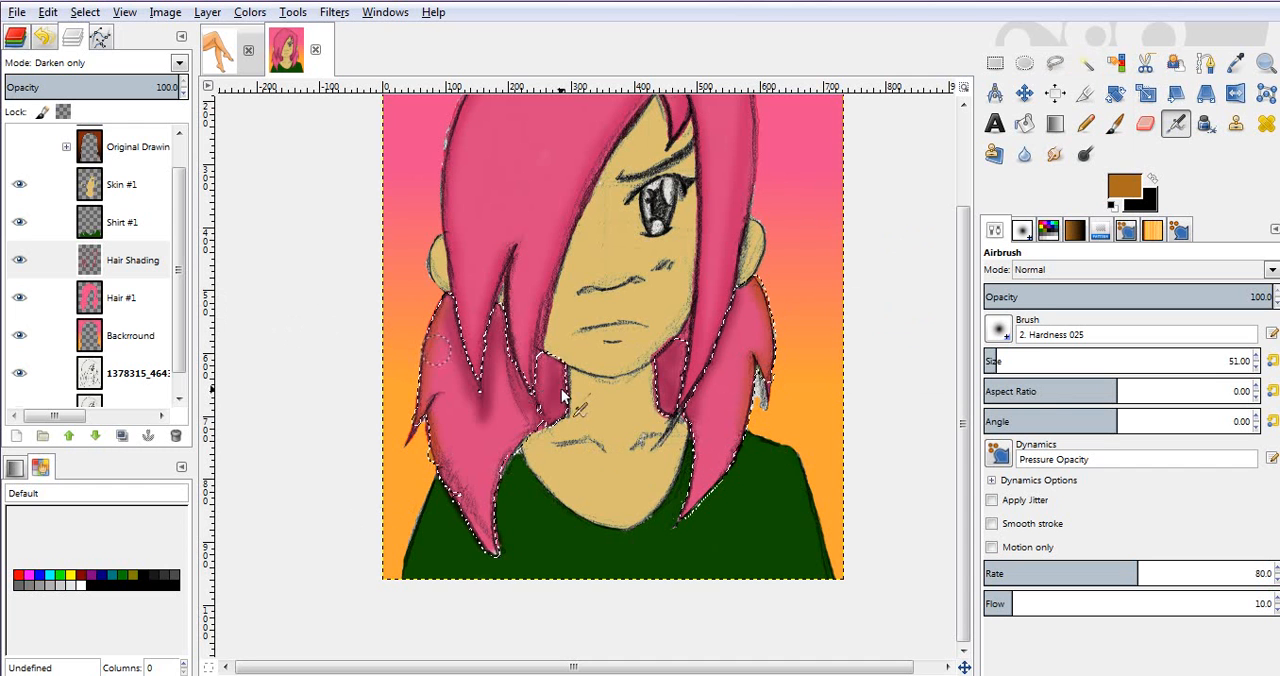
Step: Pick the dark pink from the existing hair shading and airbrush the lower right hair and the section left of the neck
ctrl+click(486, 399)
click(481, 410)
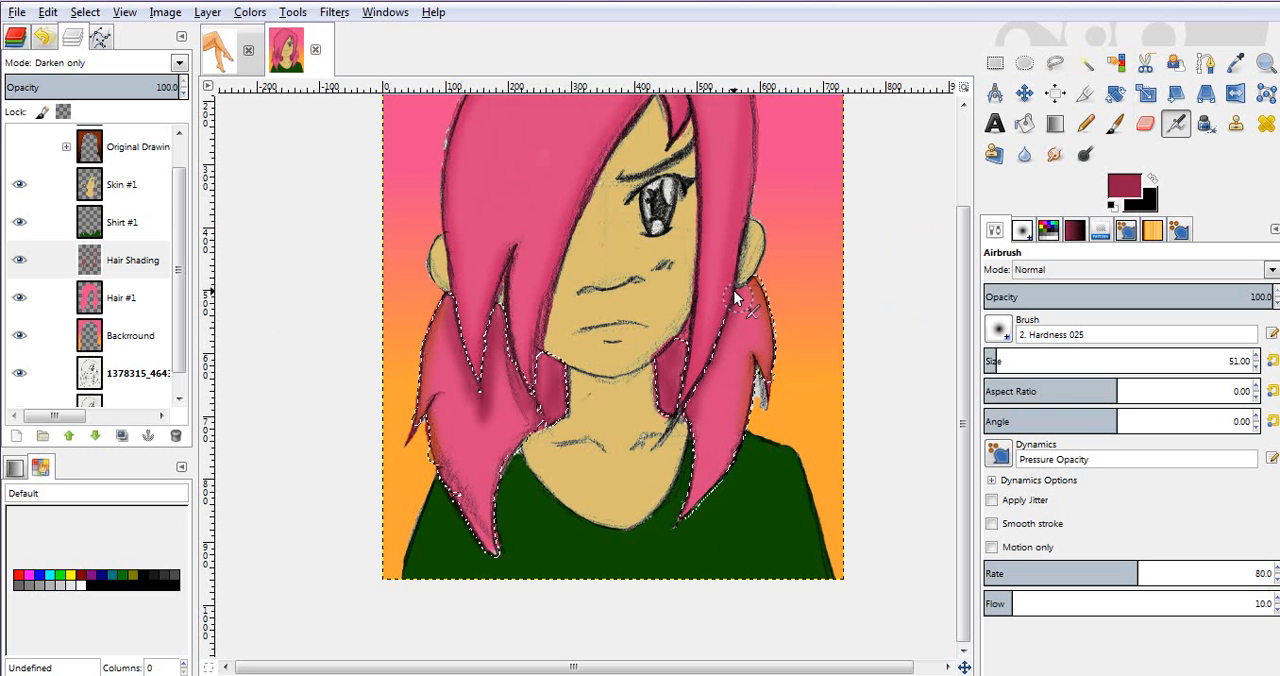
mouse_move(700, 396)
mouse_down()
mouse_move(683, 341)
mouse_move(679, 402)
mouse_move(706, 365)
mouse_move(681, 379)
mouse_move(669, 366)
mouse_move(667, 406)
mouse_move(754, 390)
mouse_up()
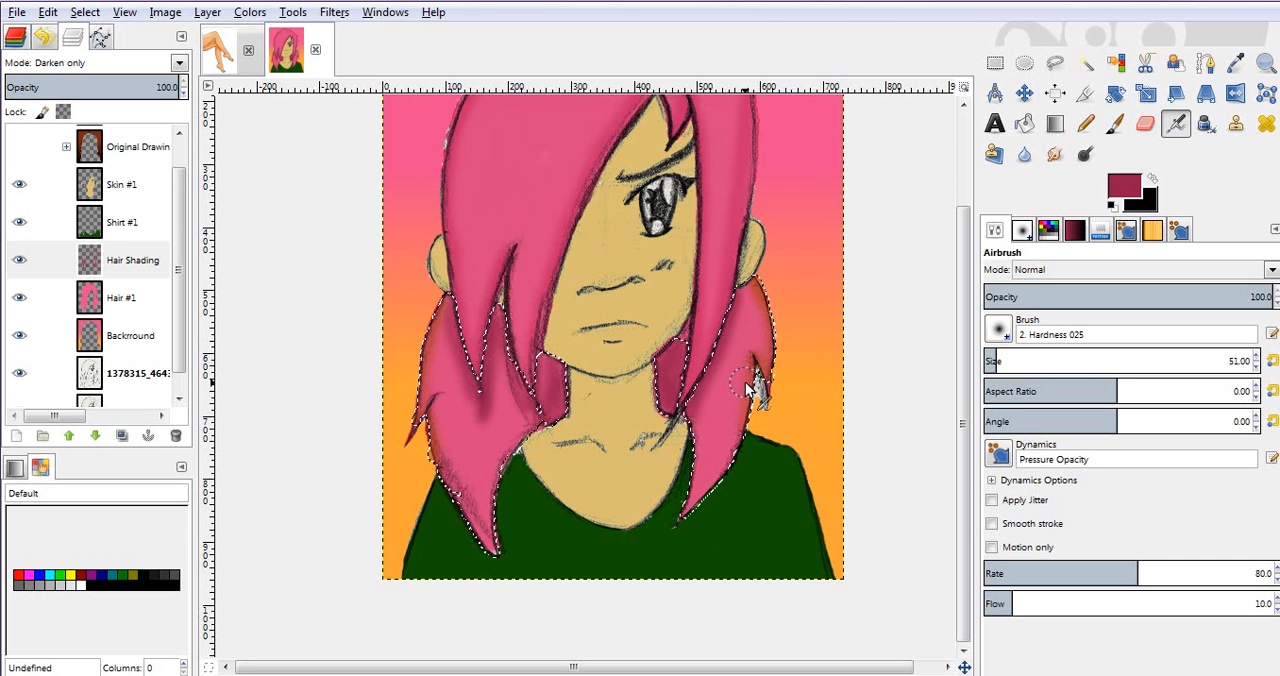
mouse_move(568, 430)
mouse_down()
mouse_move(543, 400)
mouse_move(545, 365)
mouse_move(543, 408)
mouse_move(560, 428)
mouse_move(548, 425)
mouse_up()
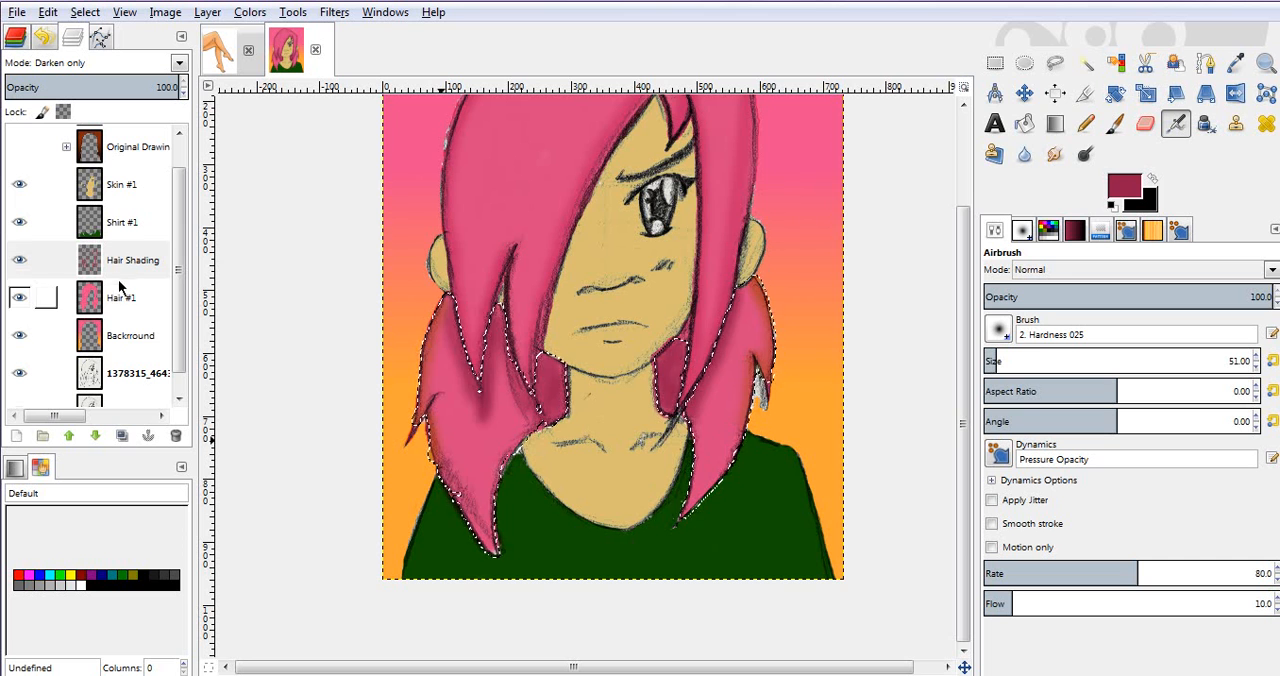
Step: Set the foreground colour to dark green 36521b
click(1123, 186)
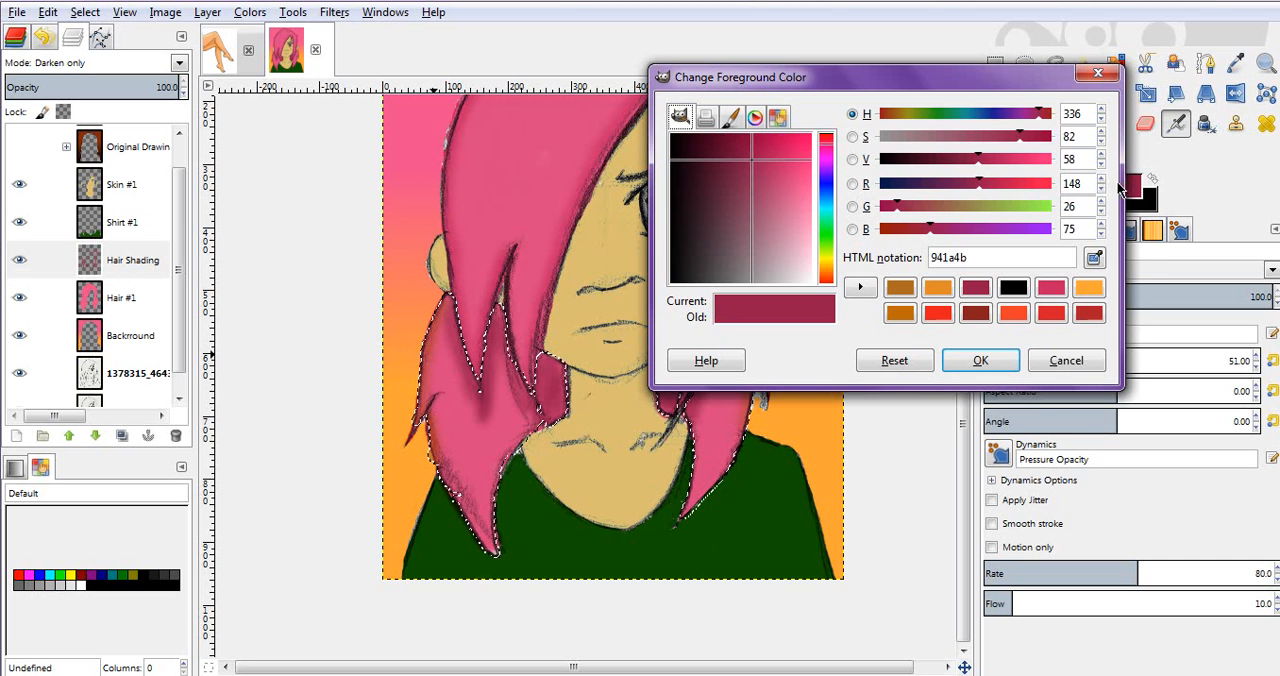
drag(975, 206, 1033, 218)
drag(986, 162, 970, 183)
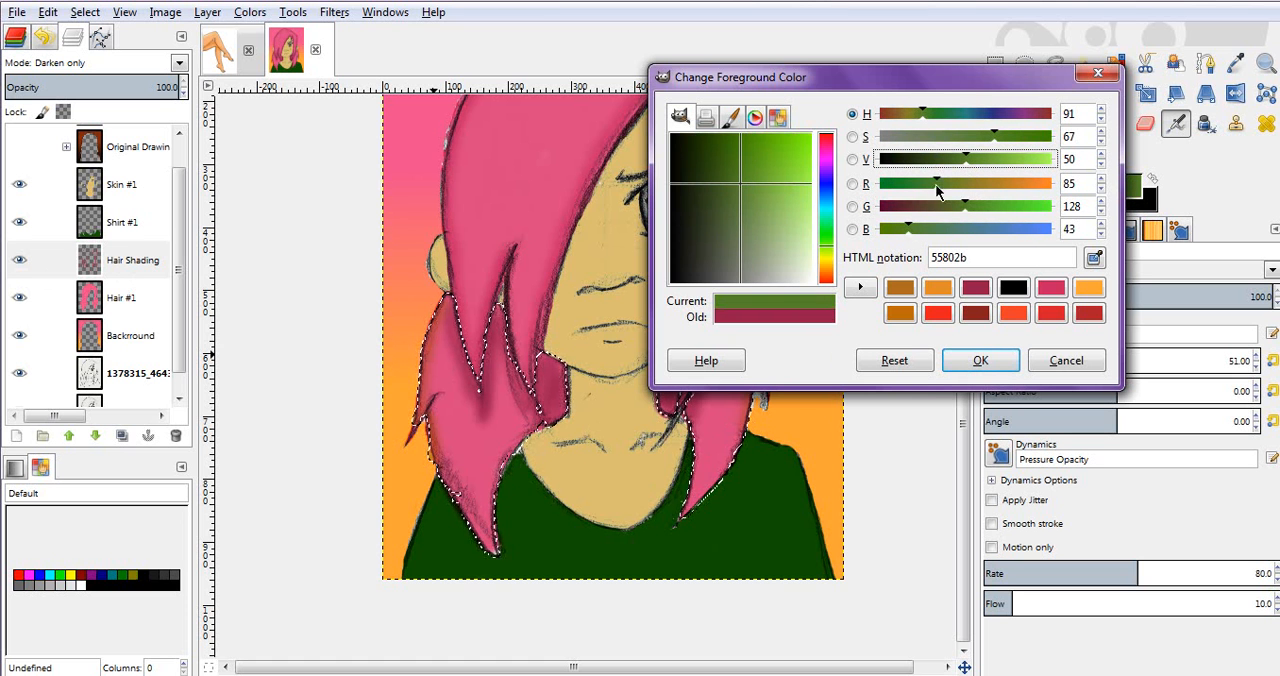
click(938, 159)
click(950, 366)
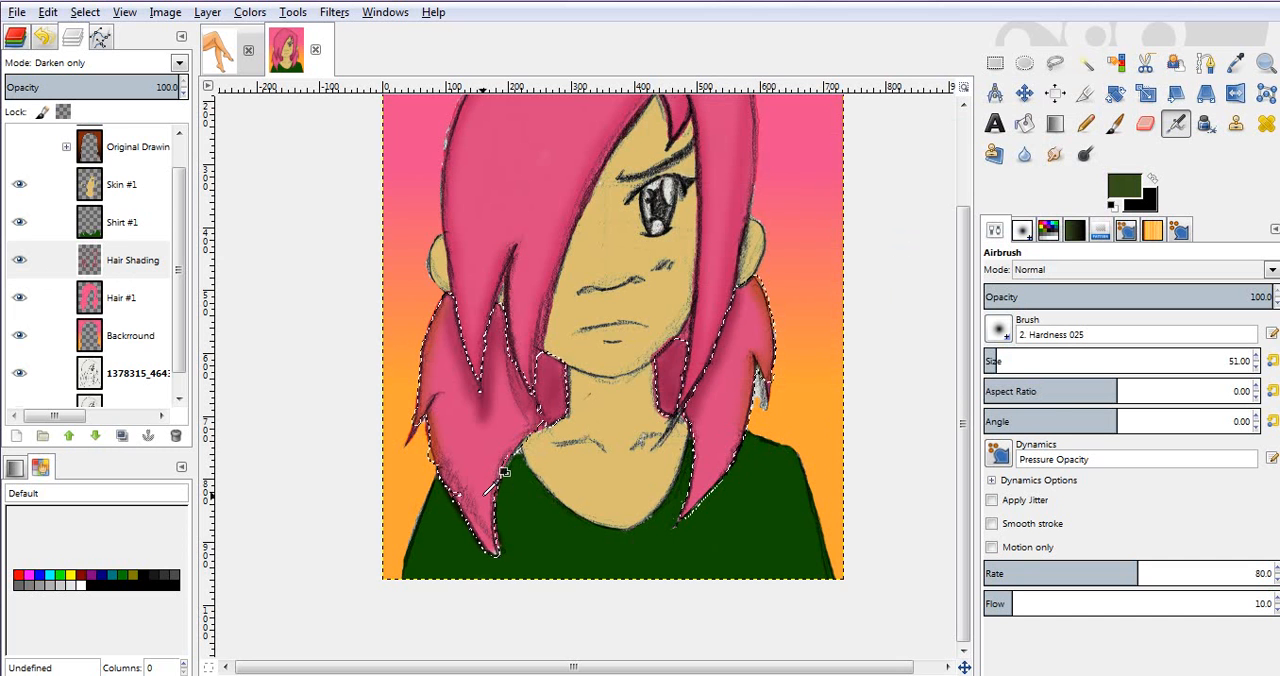
Step: Fuzzy-select the green shirt on the Shirt #1 layer and grow the selection
click(130, 236)
key(u)
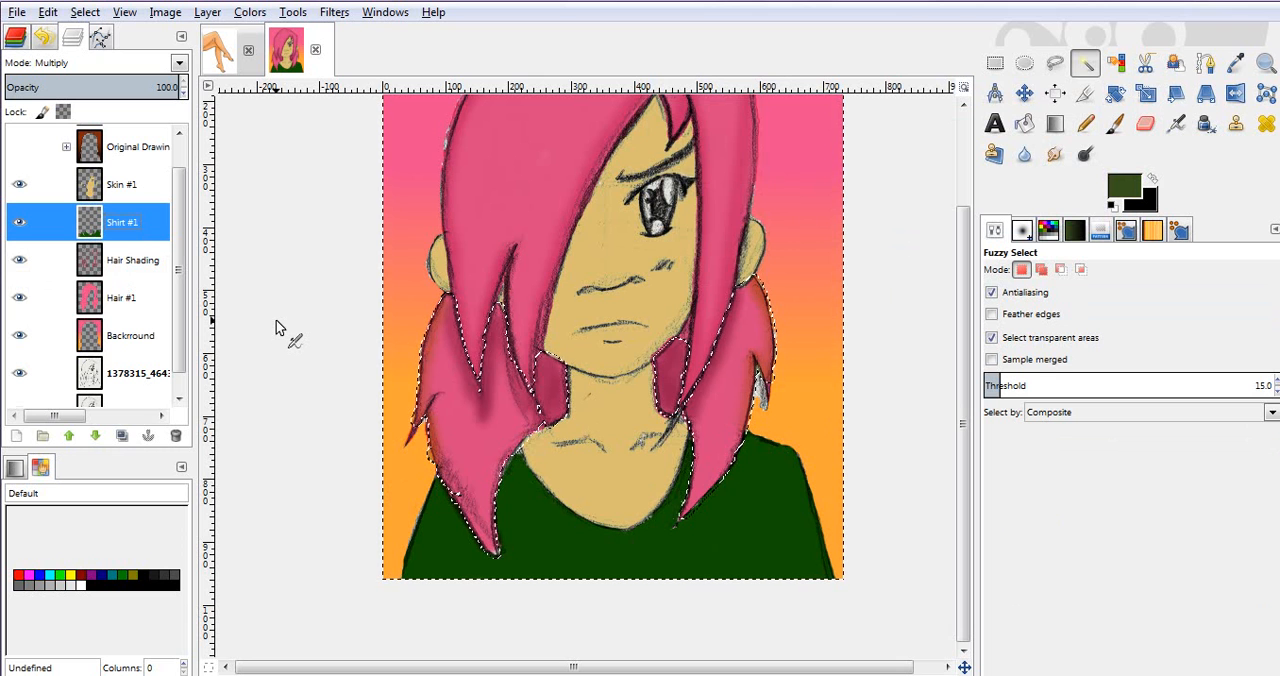
click(534, 507)
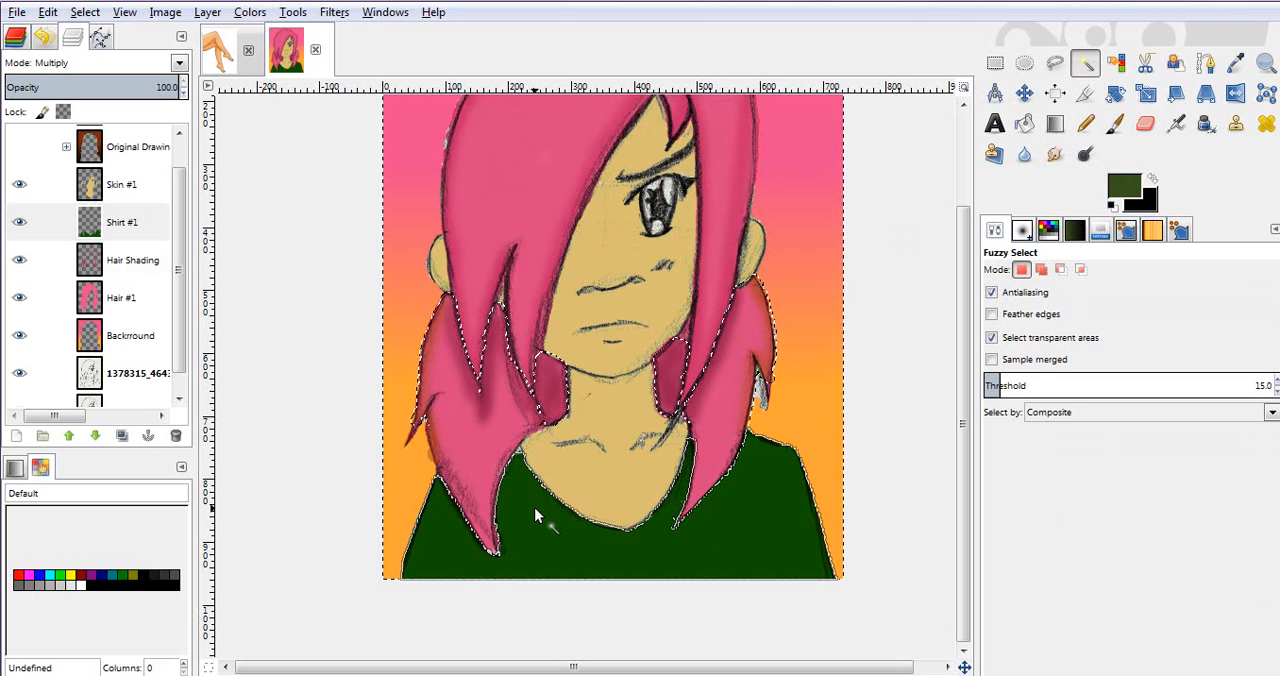
right_click(534, 508)
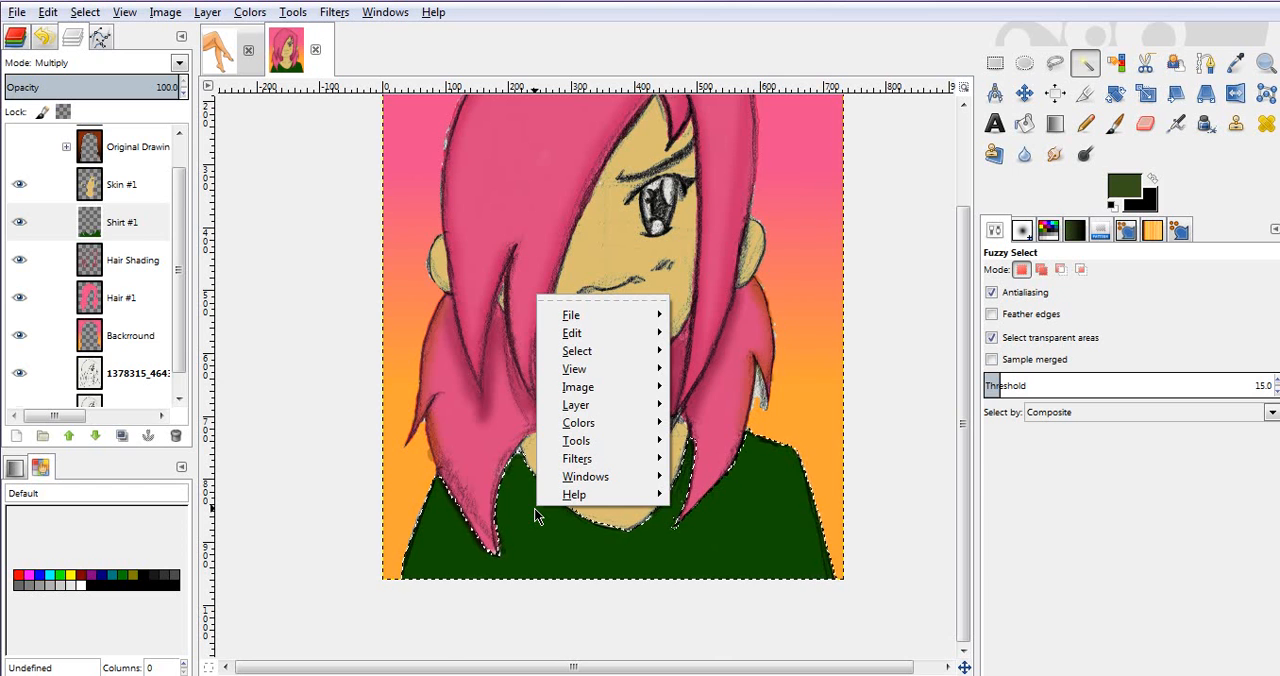
mouse_move(577, 351)
click(728, 560)
key(Return)
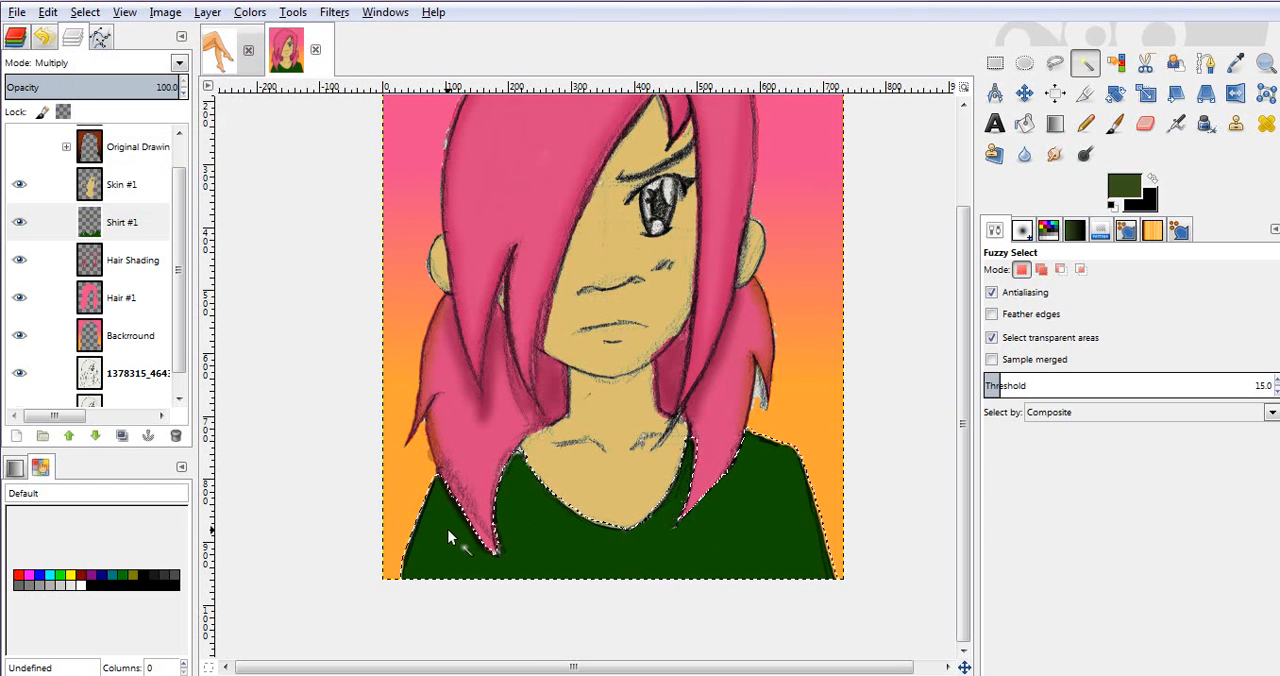
Step: Try shading the shirt with the dark green using the Airbrush and the Paintbrush, and undo the strokes
key(a)
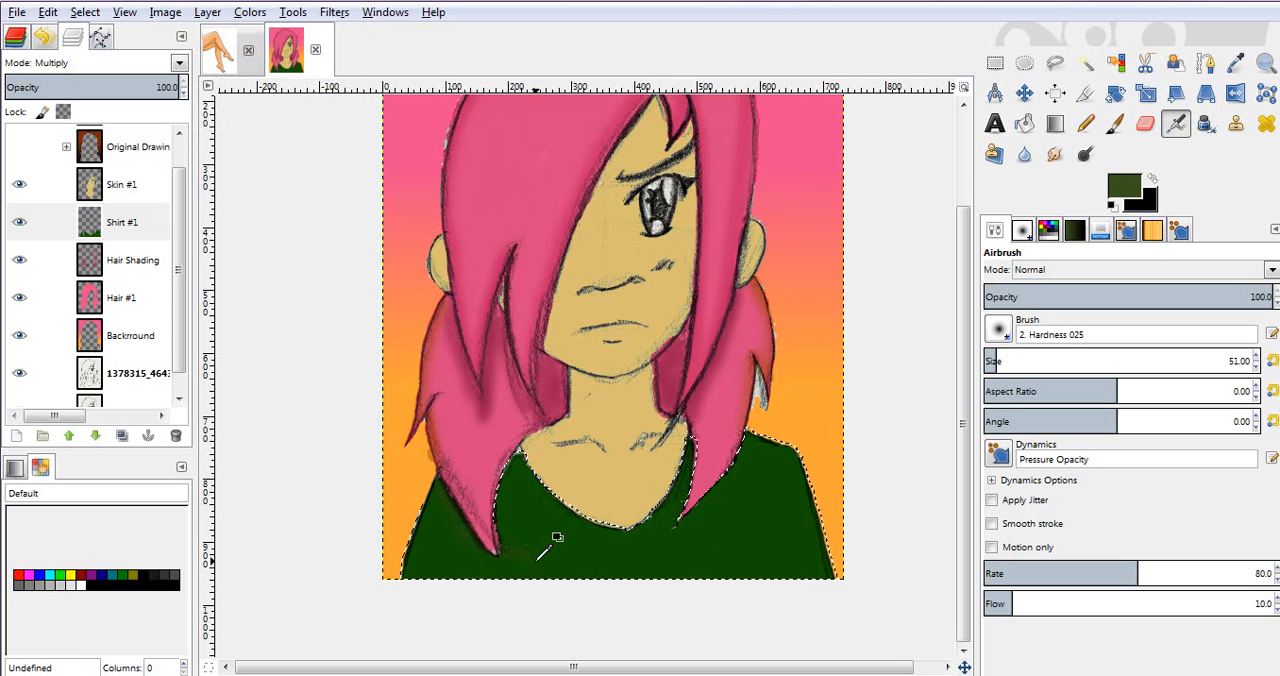
key(p)
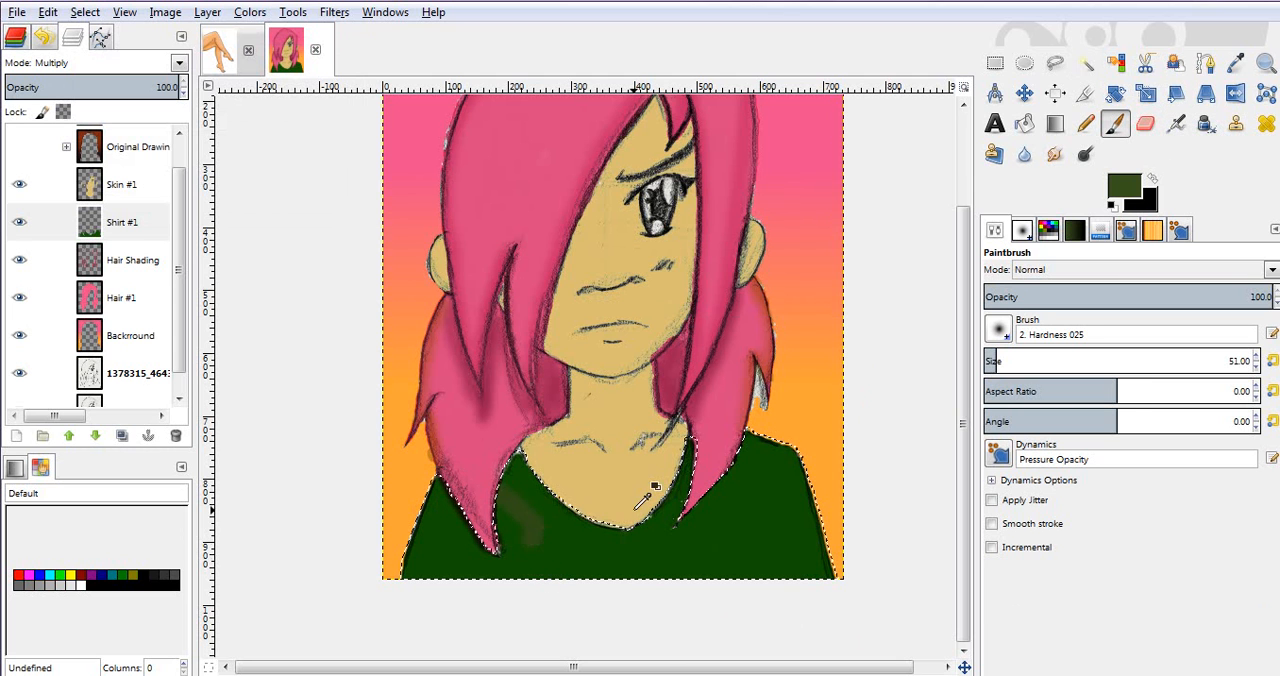
key(ctrl+z)
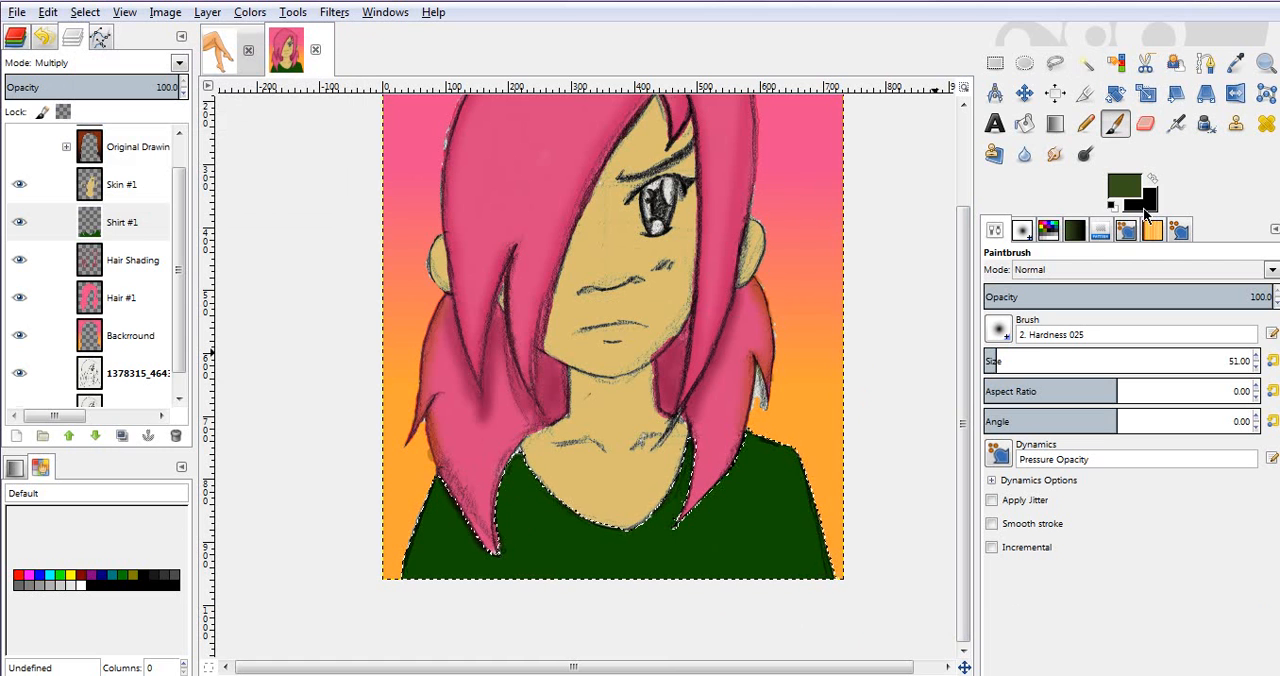
Step: Change the foreground colour to the brighter green 2cb208 by adjusting its hue, saturation, value and green components
click(1143, 188)
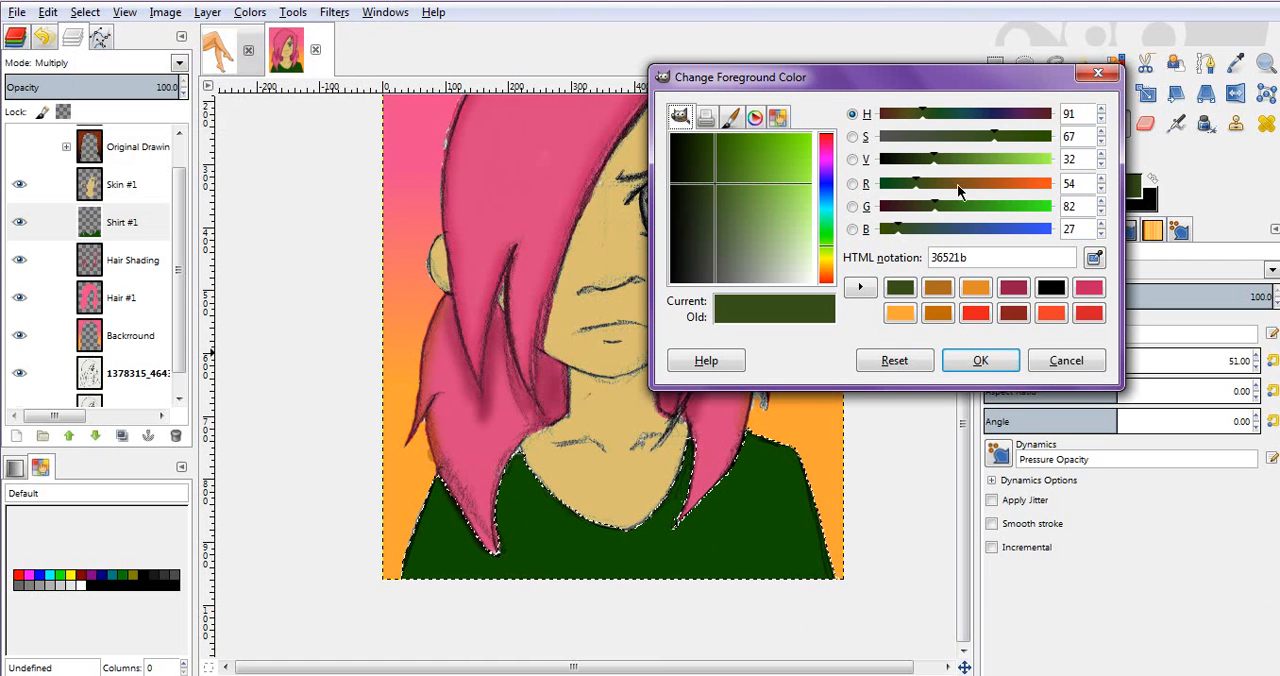
drag(948, 160, 938, 185)
drag(998, 140, 1045, 142)
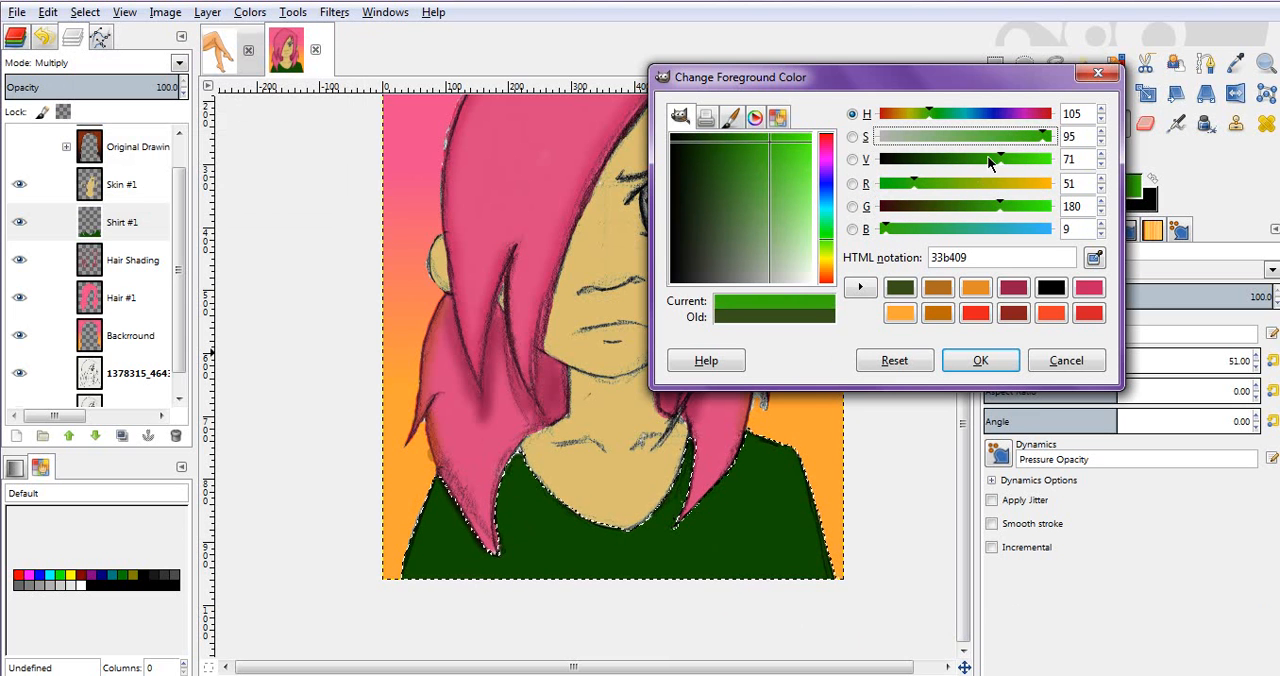
drag(997, 163, 972, 165)
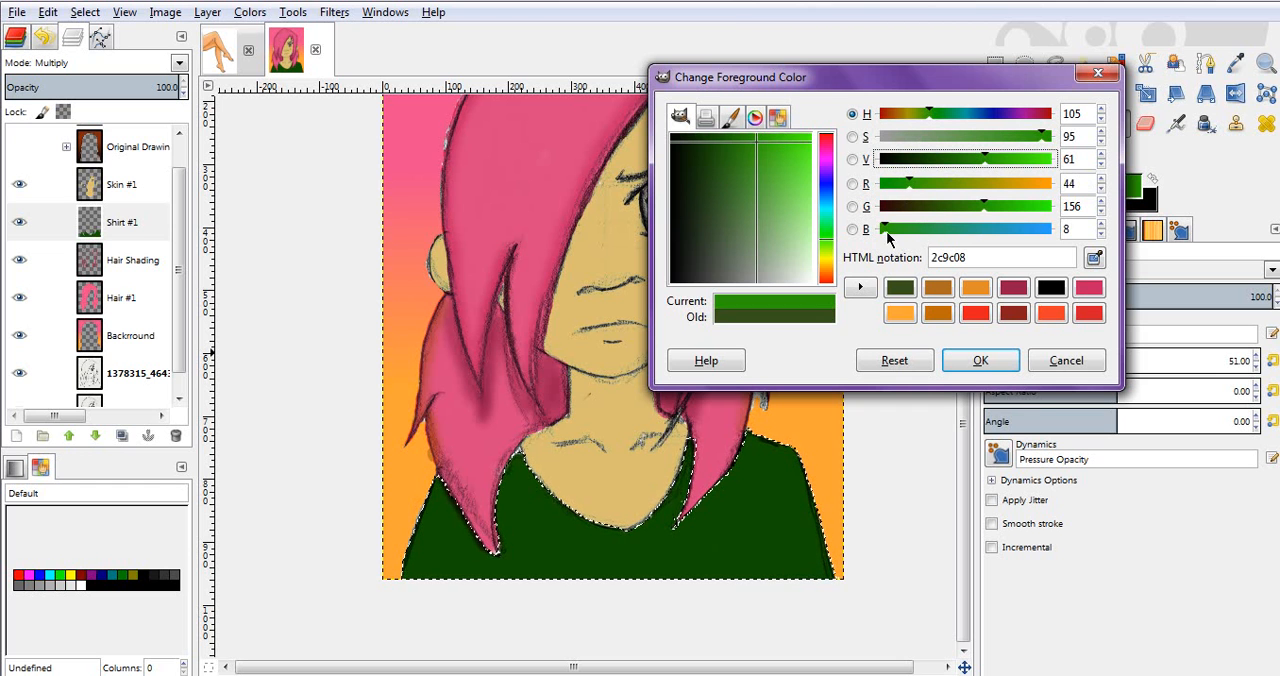
drag(986, 207, 1000, 209)
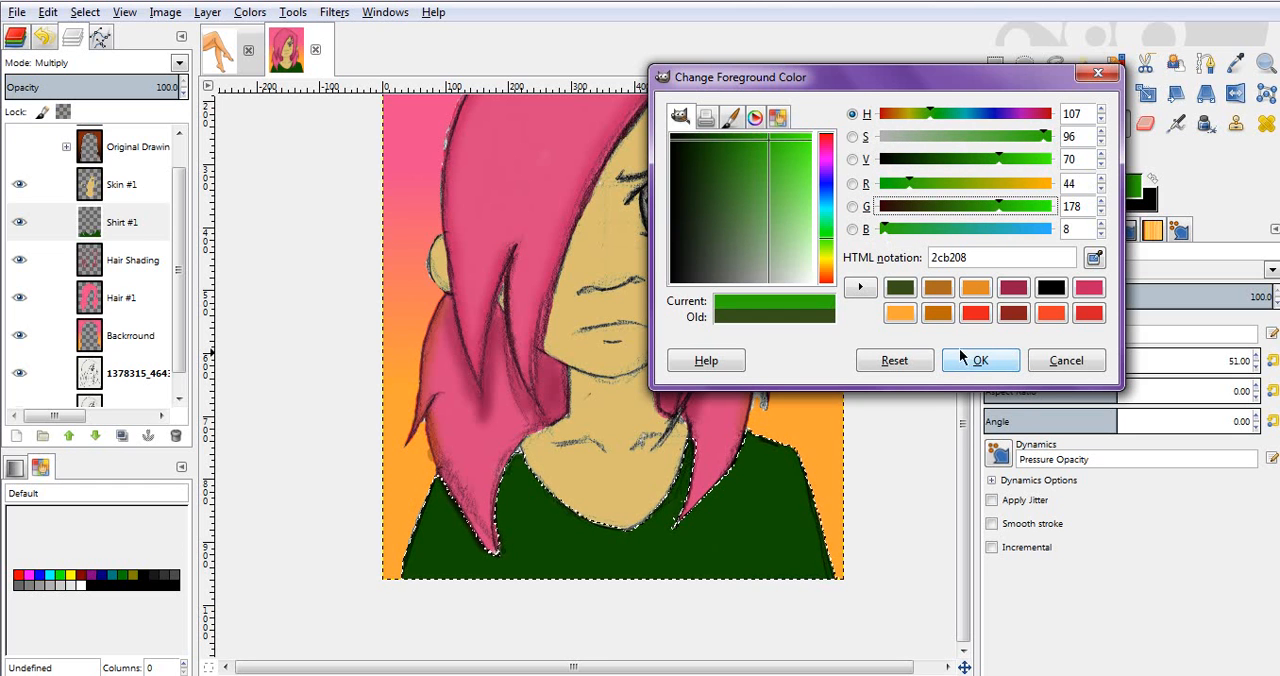
Step: Look through the colour dialog's wheel, watercolour, palette and CMYK selectors, and accept the green as the foreground colour
click(755, 118)
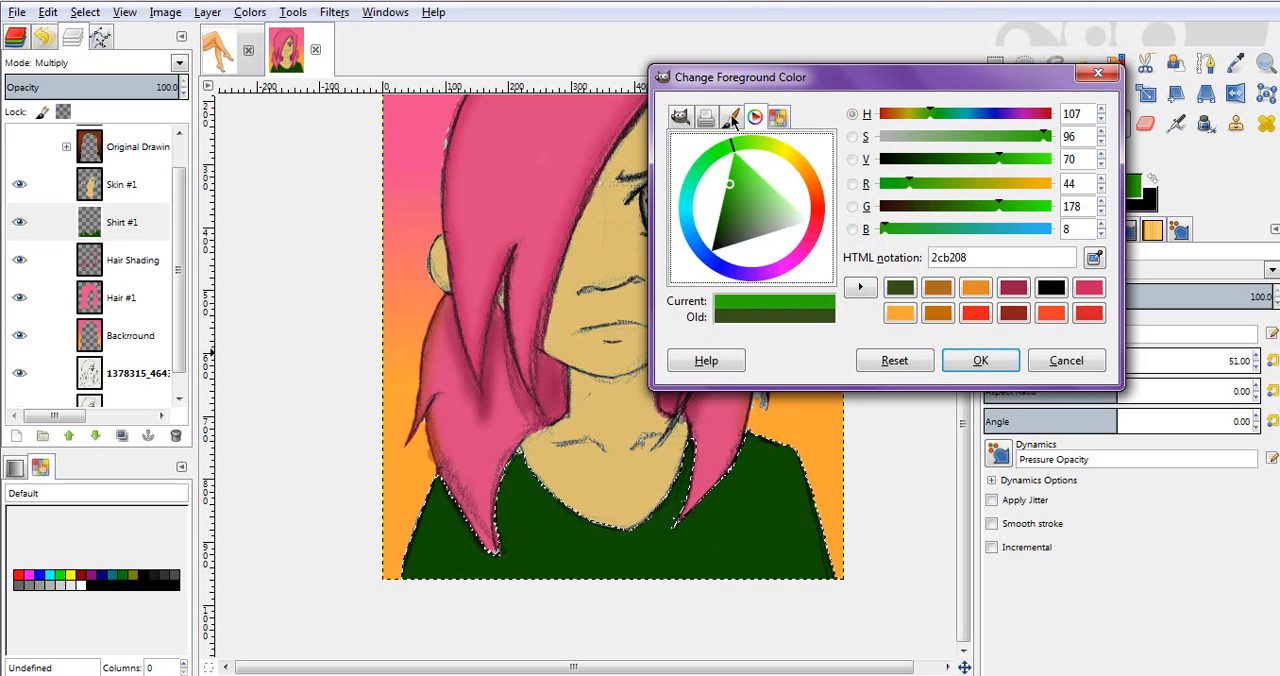
click(733, 118)
click(758, 118)
click(781, 118)
click(708, 118)
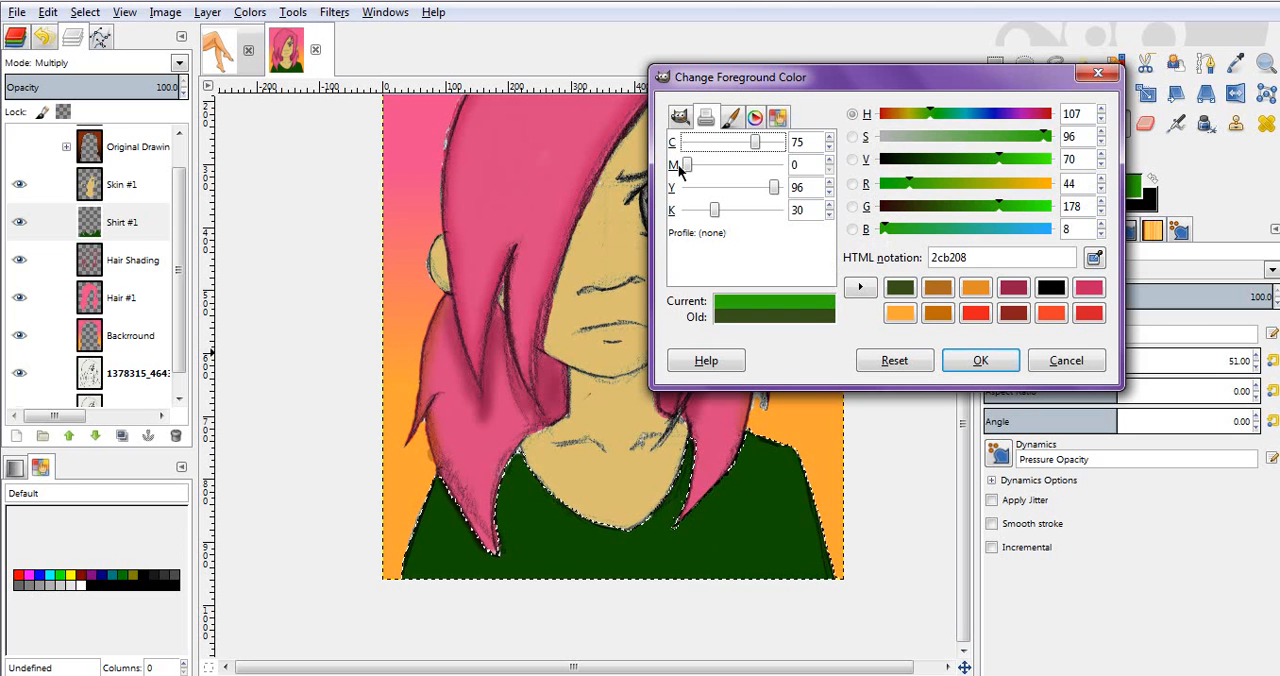
click(682, 118)
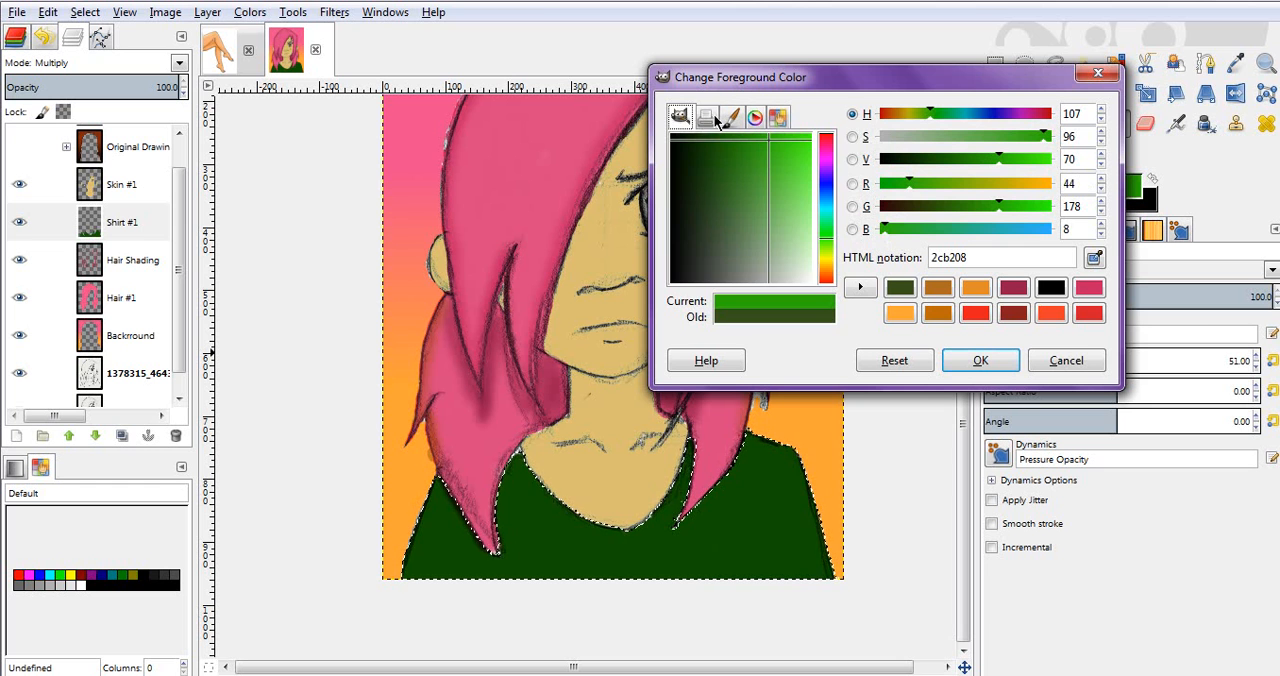
click(707, 118)
click(682, 118)
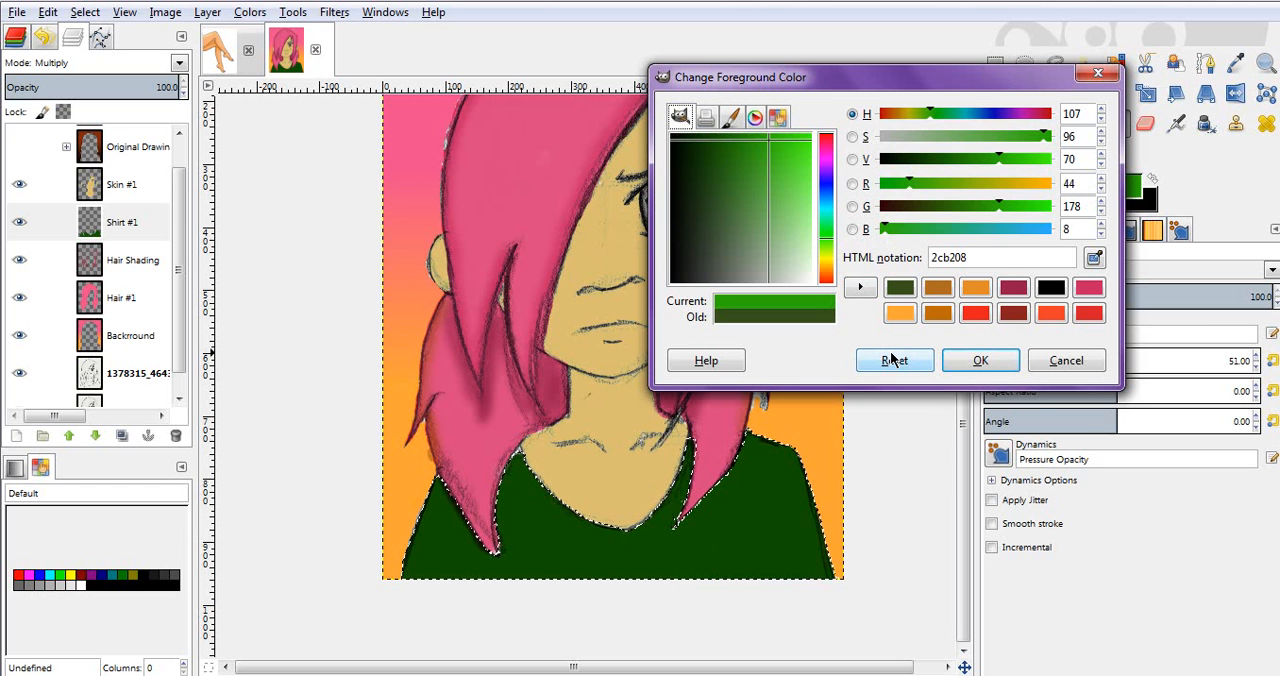
click(978, 362)
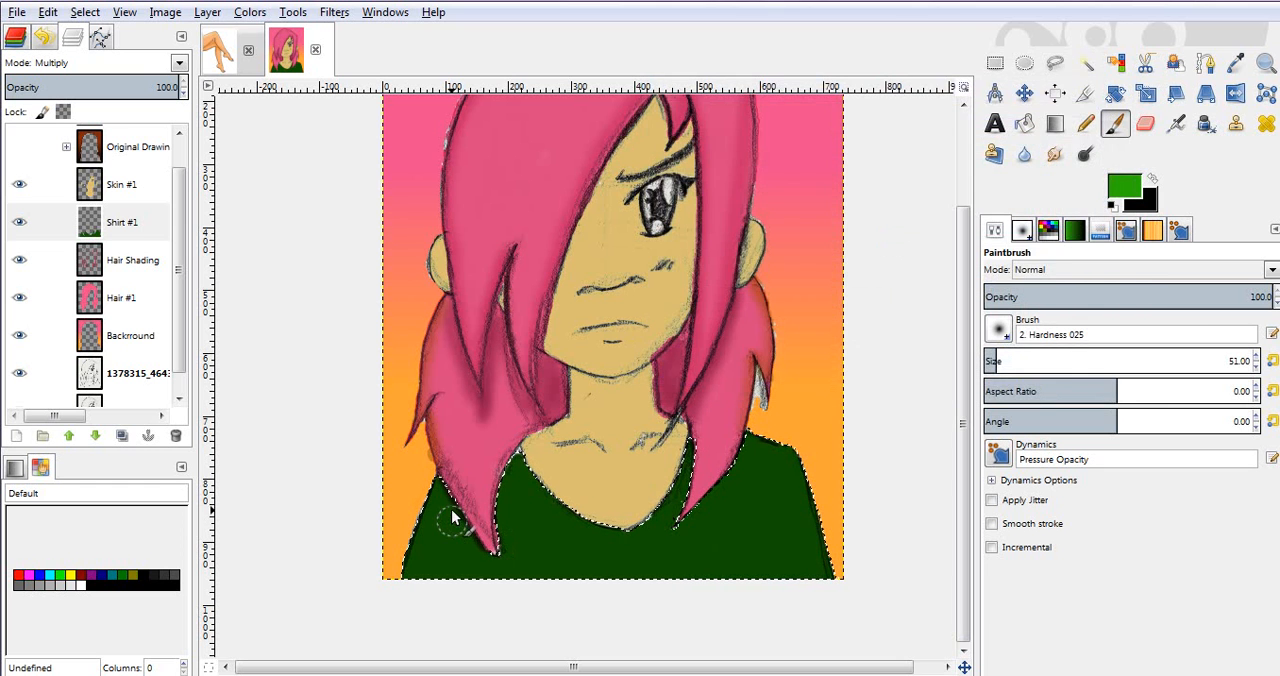
Step: Undo the bright green stroke, try a darker green on the shirt with the Paintbrush, and undo that stroke
key(ctrl+z)
click(1132, 188)
drag(983, 206, 960, 220)
click(980, 360)
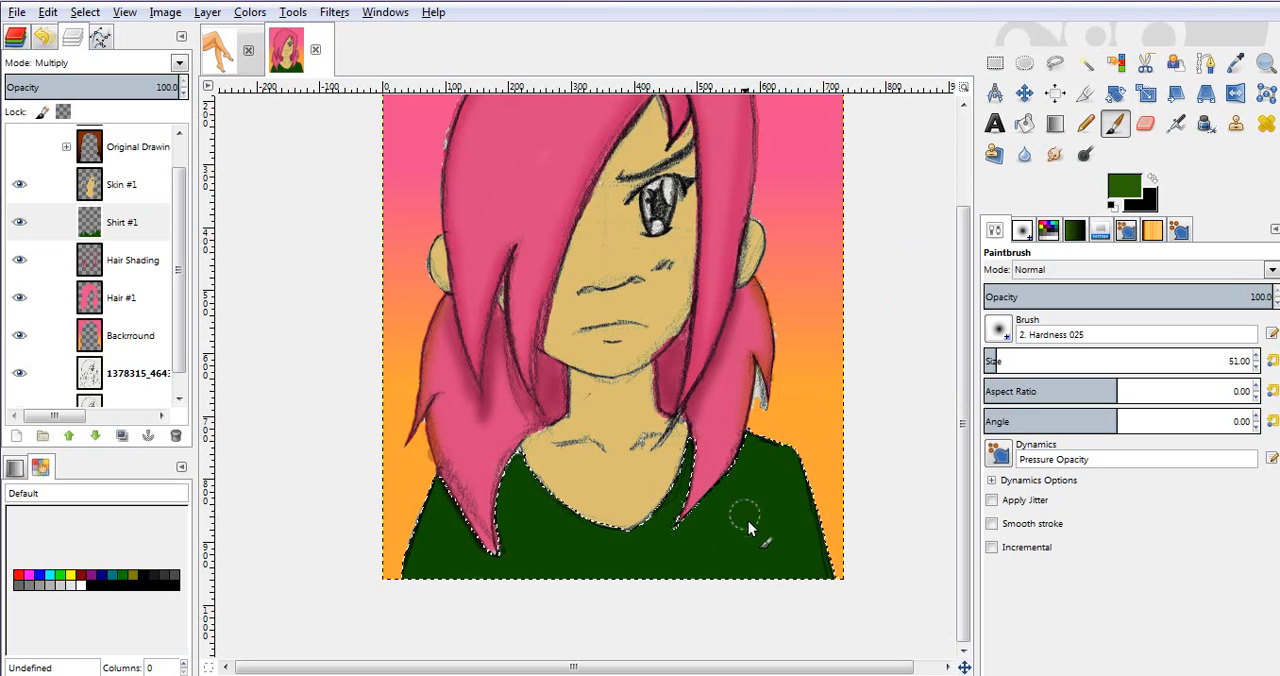
key(ctrl+z)
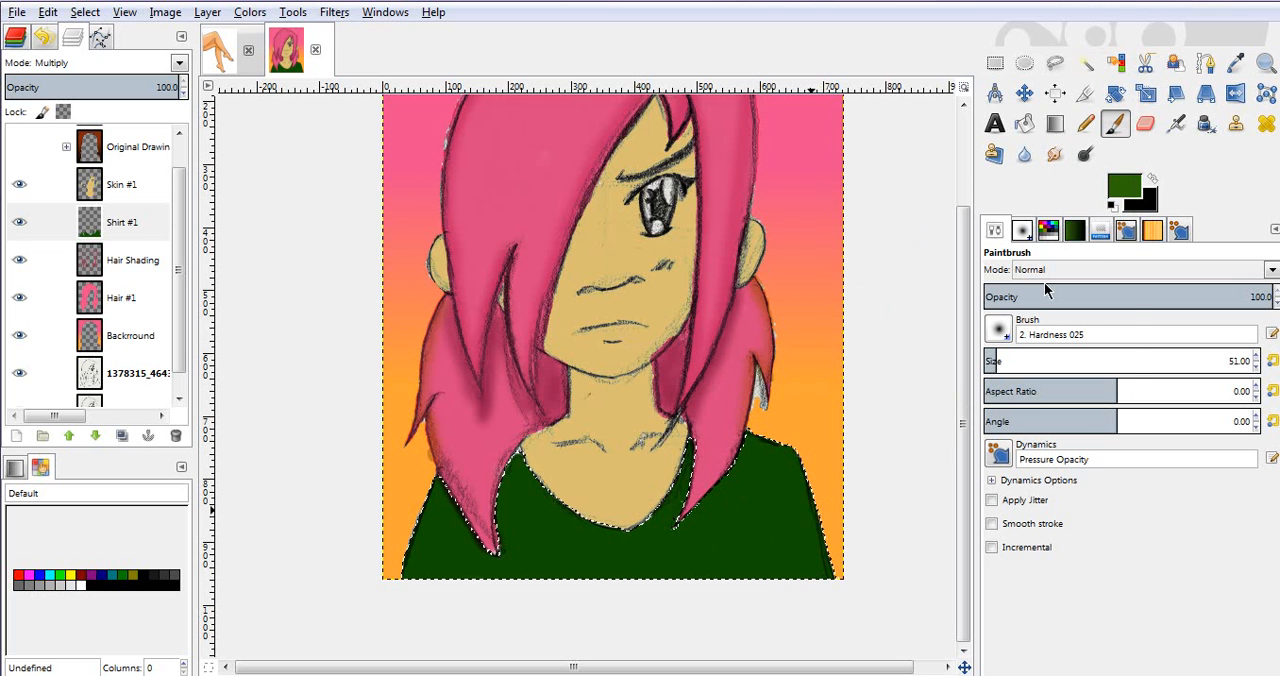
Step: Change the foreground colour to the golden brown 836a08
click(1120, 196)
drag(951, 184, 969, 200)
click(978, 362)
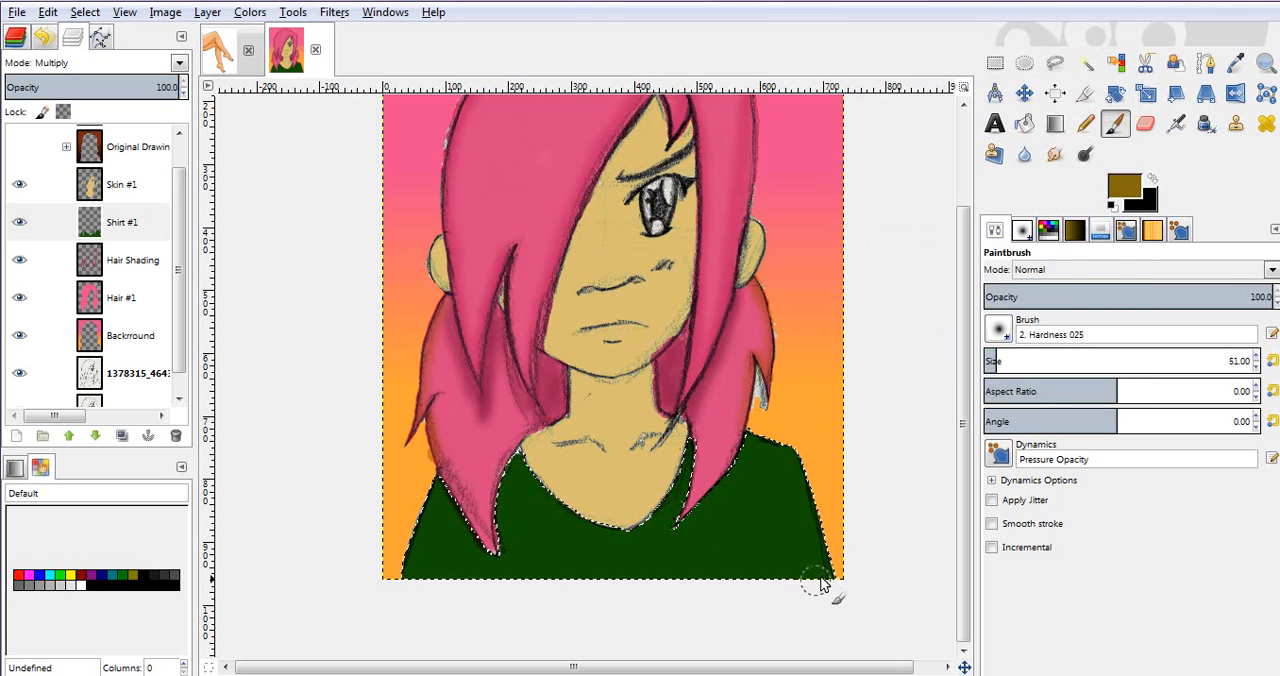
Step: Shade the outer edges and shoulders of the shirt with the golden brown using the Airbrush instead of the Paintbrush
drag(822, 548, 812, 490)
key(ctrl+z)
key(a)
mouse_move(830, 568)
mouse_down()
mouse_move(789, 450)
mouse_move(741, 432)
mouse_move(804, 470)
mouse_move(753, 437)
mouse_move(792, 468)
mouse_move(822, 584)
mouse_move(833, 562)
mouse_move(831, 574)
mouse_move(820, 540)
mouse_up()
mouse_move(810, 490)
mouse_down()
mouse_move(747, 431)
mouse_move(781, 449)
mouse_up()
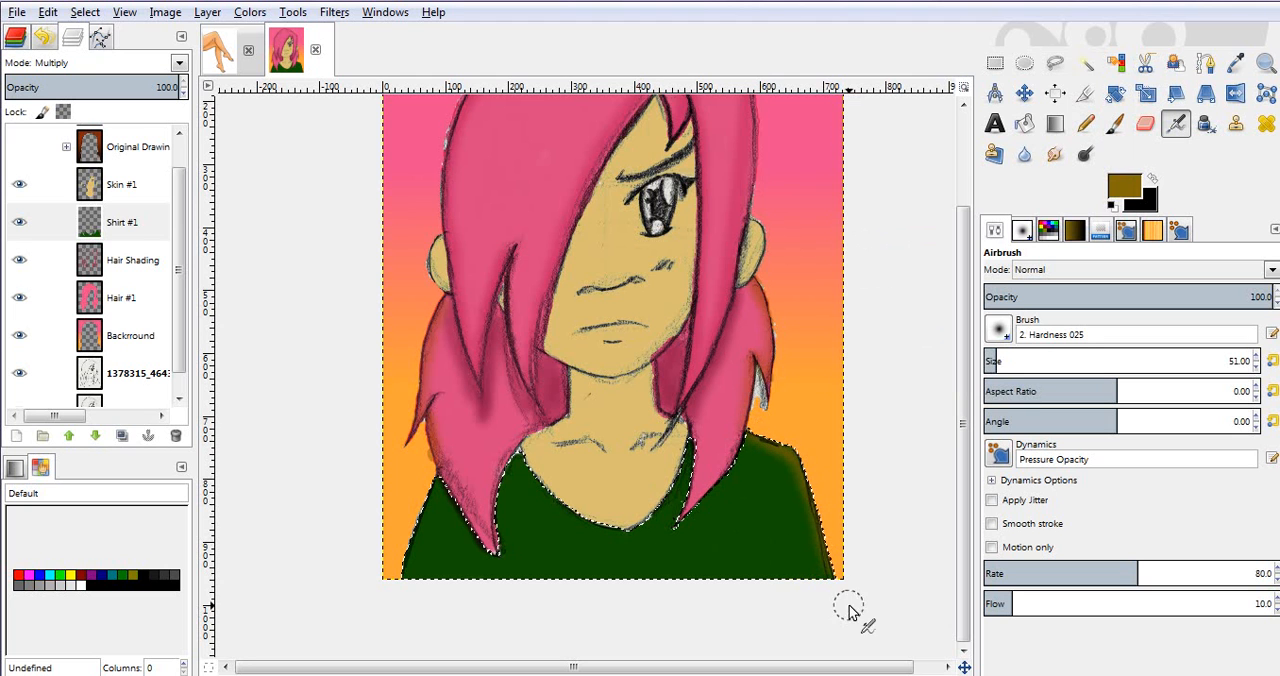
mouse_move(437, 507)
mouse_down()
mouse_move(429, 485)
mouse_move(417, 585)
mouse_move(407, 573)
mouse_move(437, 477)
mouse_up()
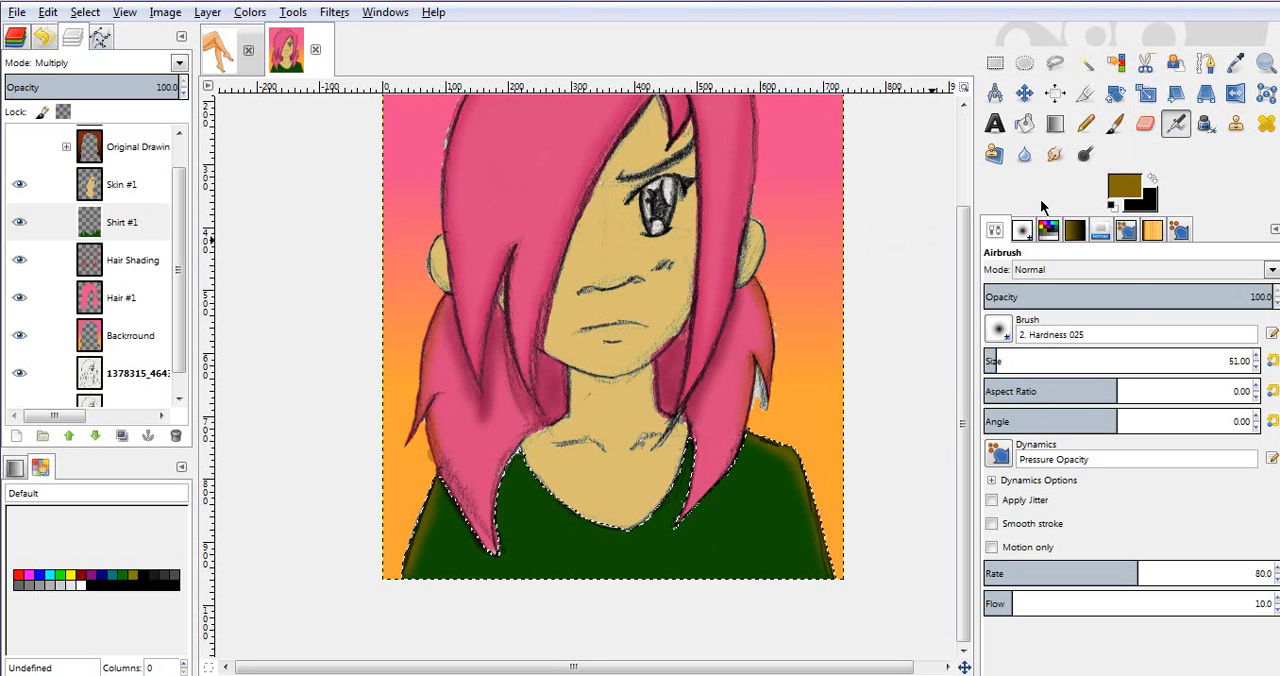
Step: Change the foreground colour to the green 48790f and airbrush the shirt beside the tip of the left hair lock
click(1122, 186)
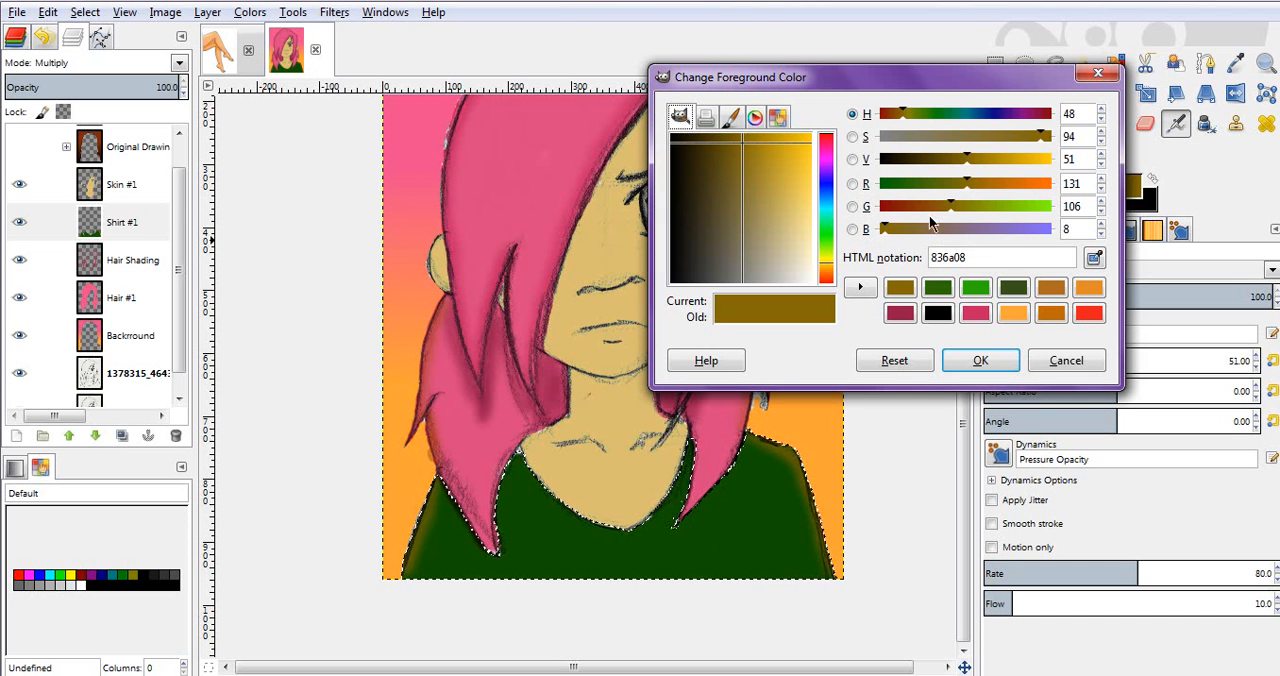
click(901, 314)
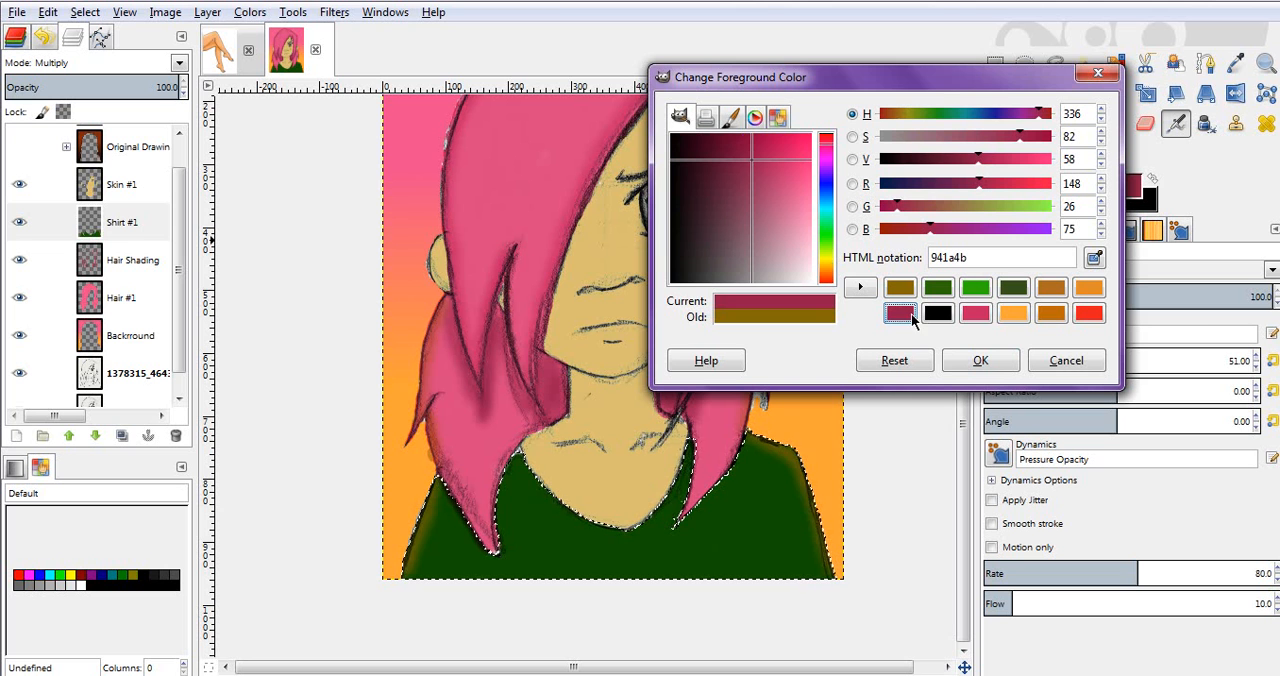
click(968, 208)
drag(970, 215, 1023, 230)
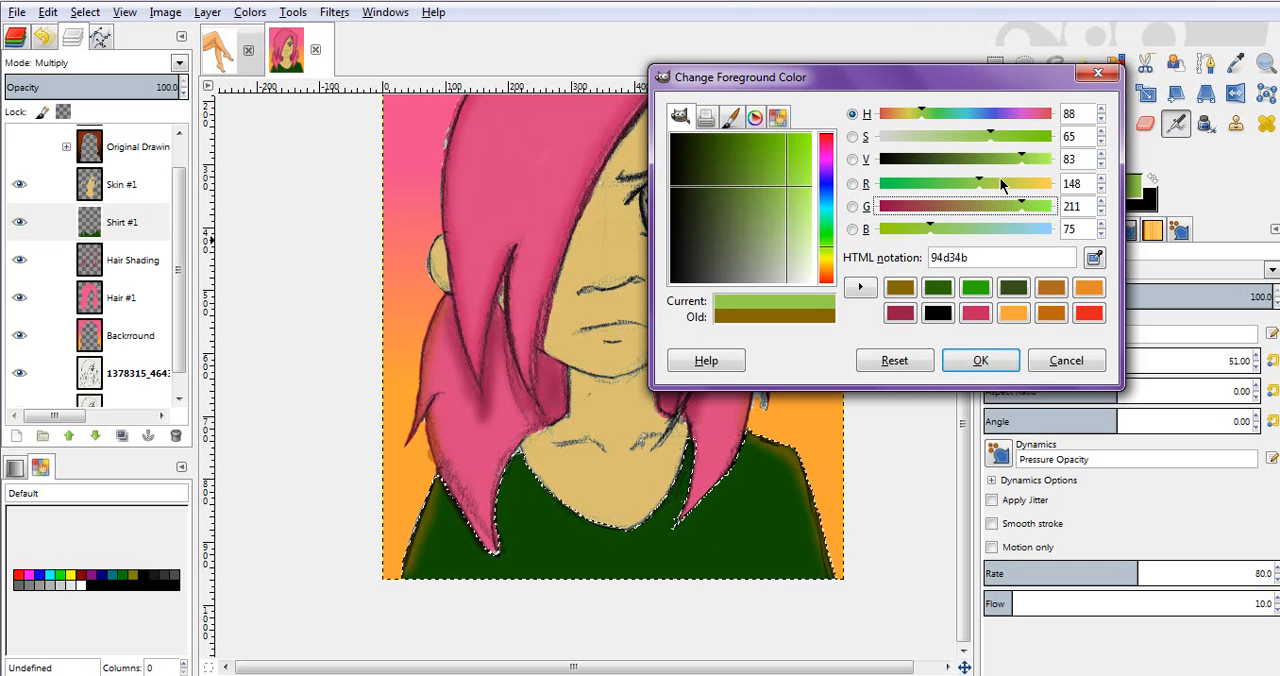
drag(1008, 163, 963, 175)
click(1029, 140)
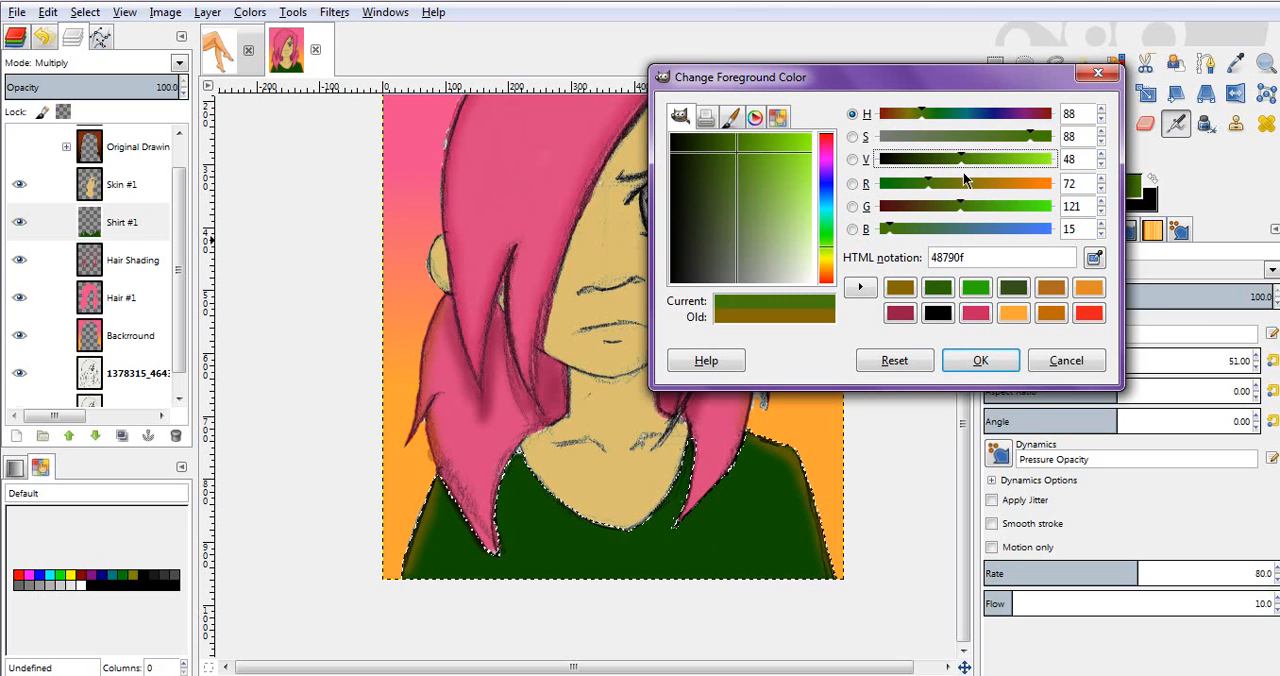
click(980, 360)
mouse_move(480, 504)
mouse_down()
mouse_move(451, 503)
mouse_move(449, 491)
mouse_move(462, 528)
mouse_move(492, 553)
mouse_up()
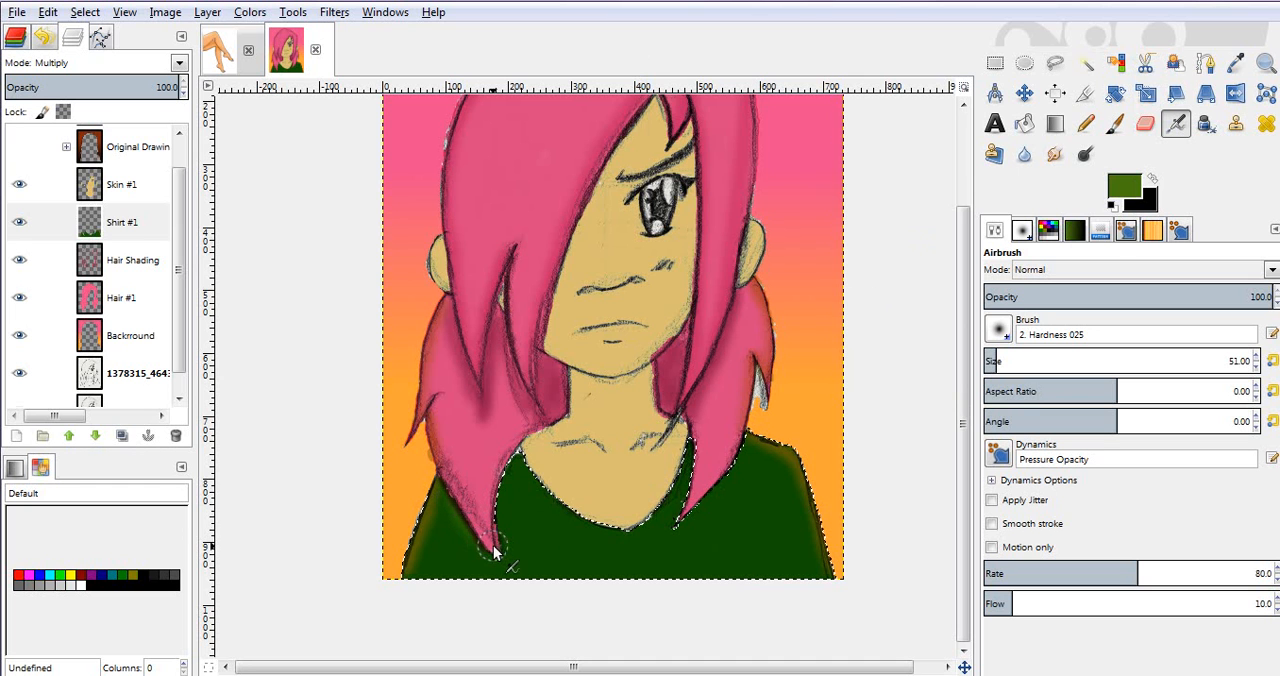
Step: Raise the foreground colour's red component to 104 for the olive 68790f, and airbrush the shirt along the outer side of the left hair lock
click(1140, 190)
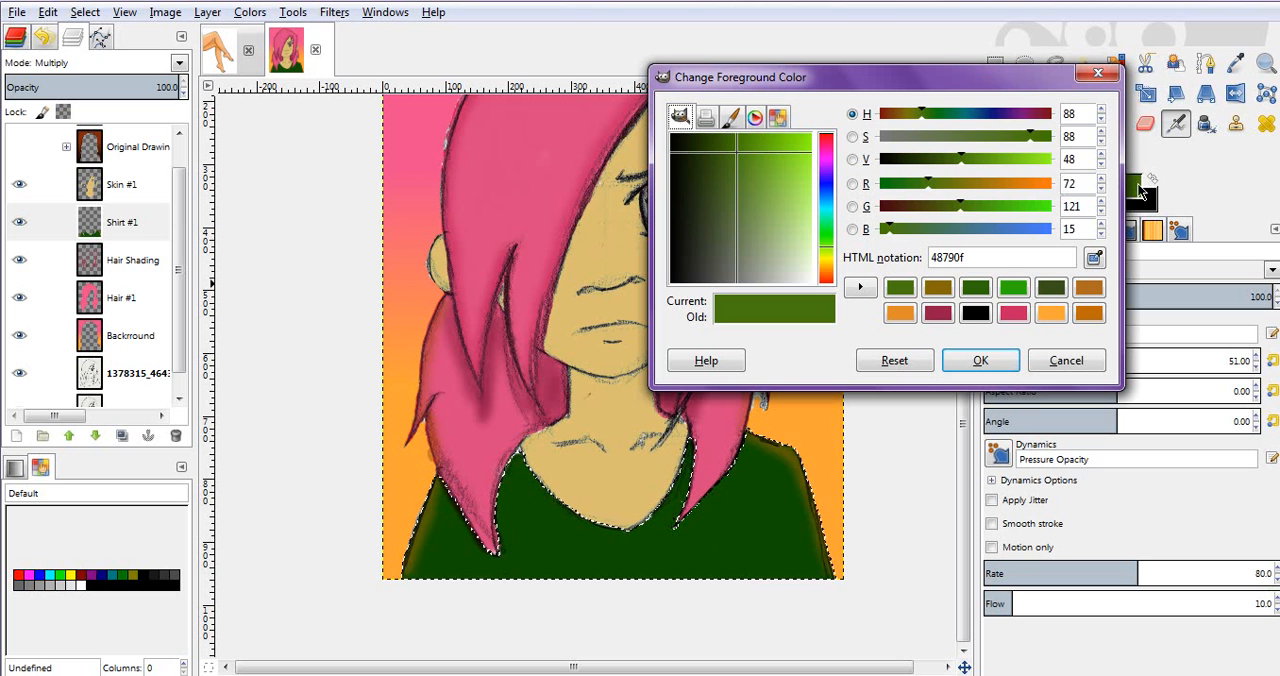
drag(968, 183, 951, 183)
click(980, 360)
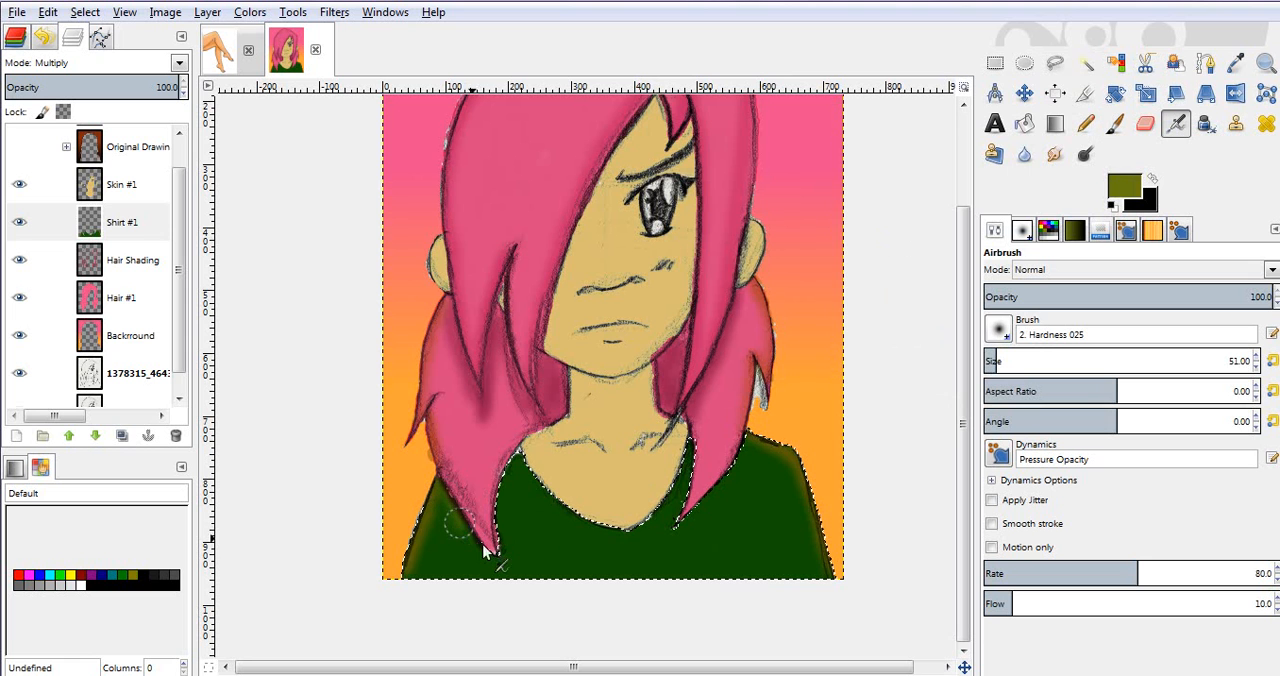
mouse_move(492, 558)
mouse_down()
mouse_move(503, 537)
mouse_move(430, 480)
mouse_up()
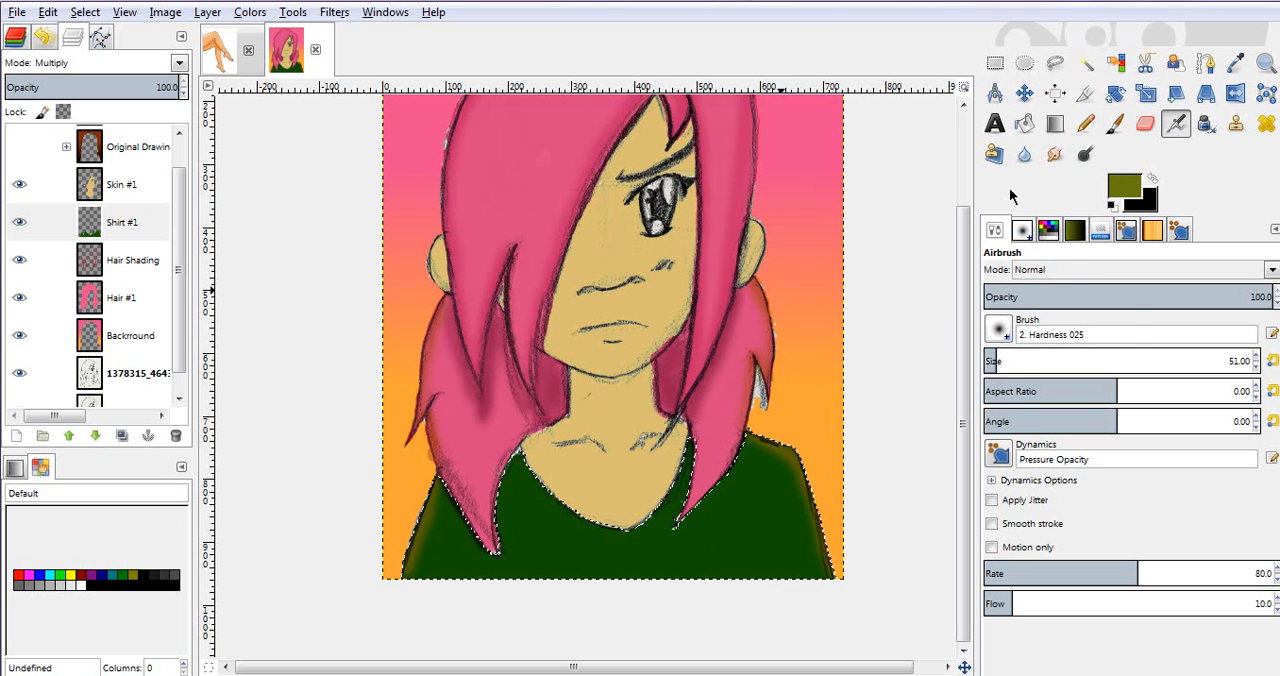
Step: Change the foreground colour to a darker olive with saturation 94, and airbrush the shirt around both sides of the left hair lock
click(1117, 199)
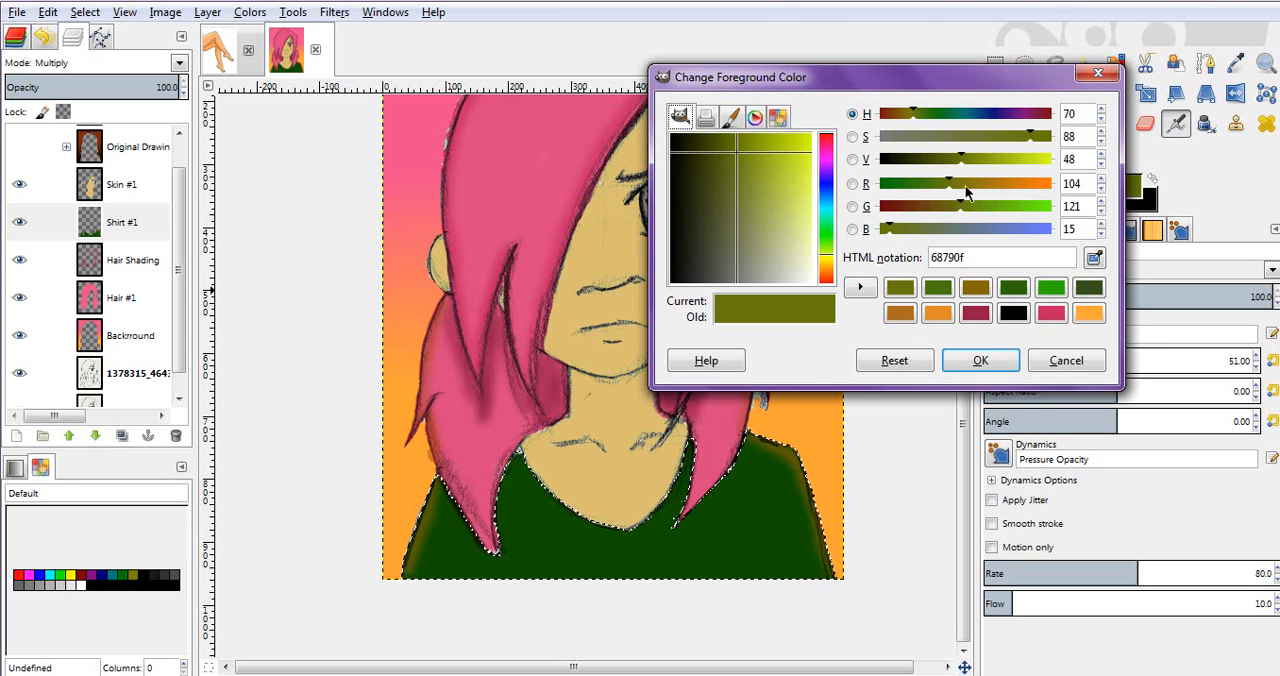
drag(1032, 137, 1043, 137)
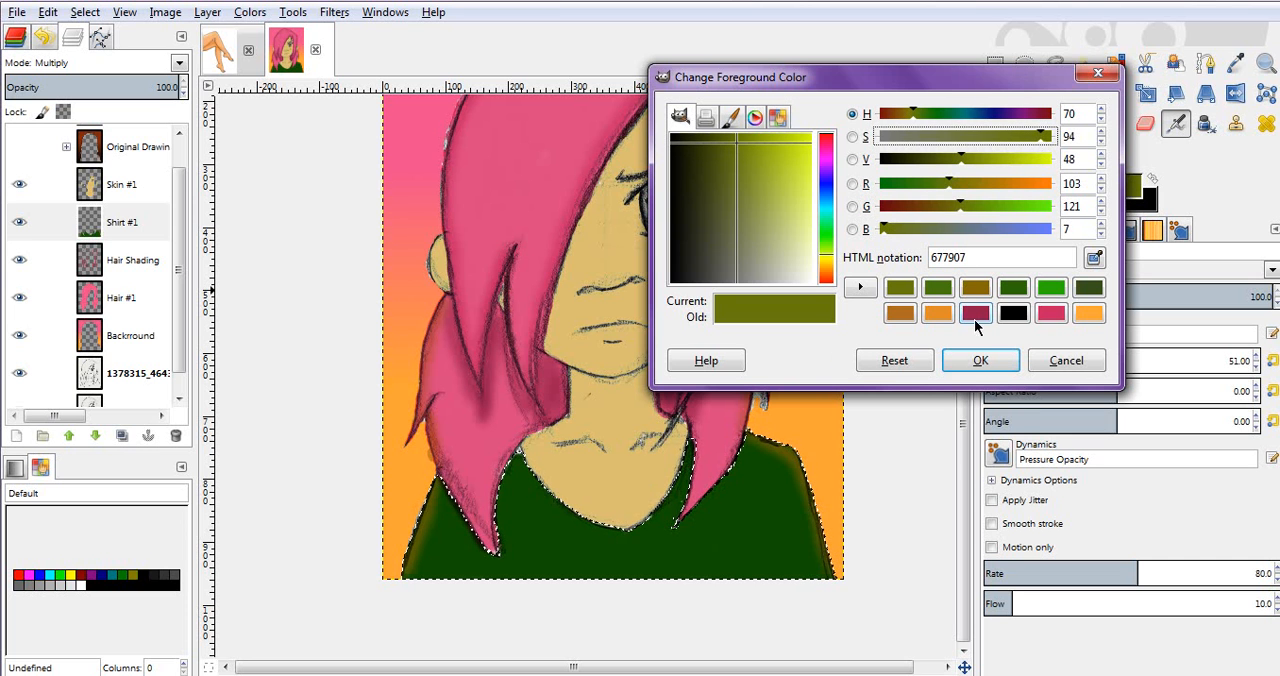
drag(955, 208, 944, 166)
click(978, 361)
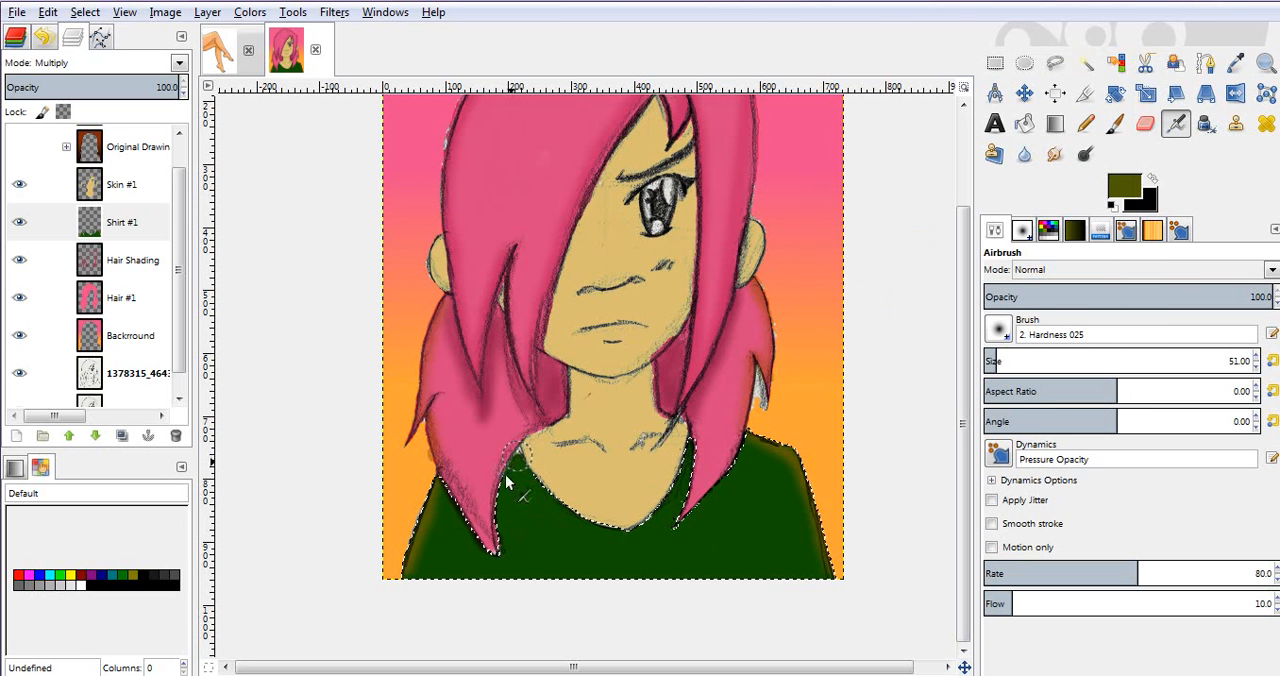
mouse_move(505, 496)
mouse_down()
mouse_move(505, 549)
mouse_move(486, 557)
mouse_move(446, 489)
mouse_up()
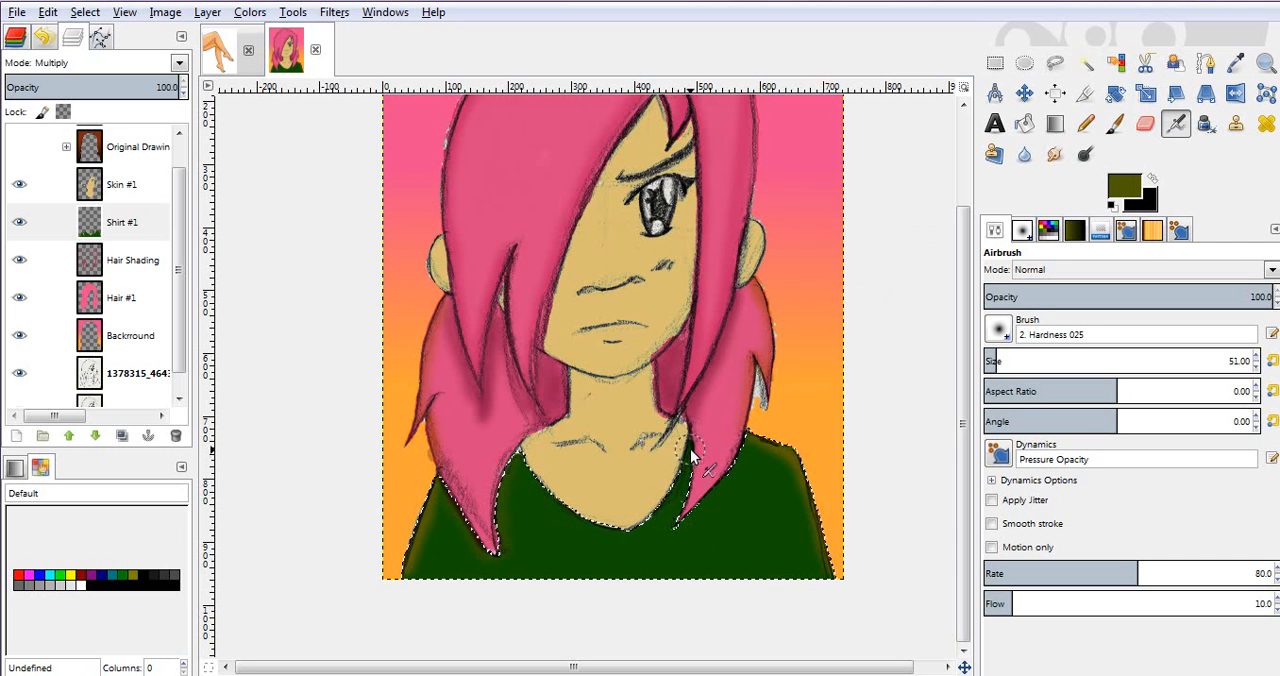